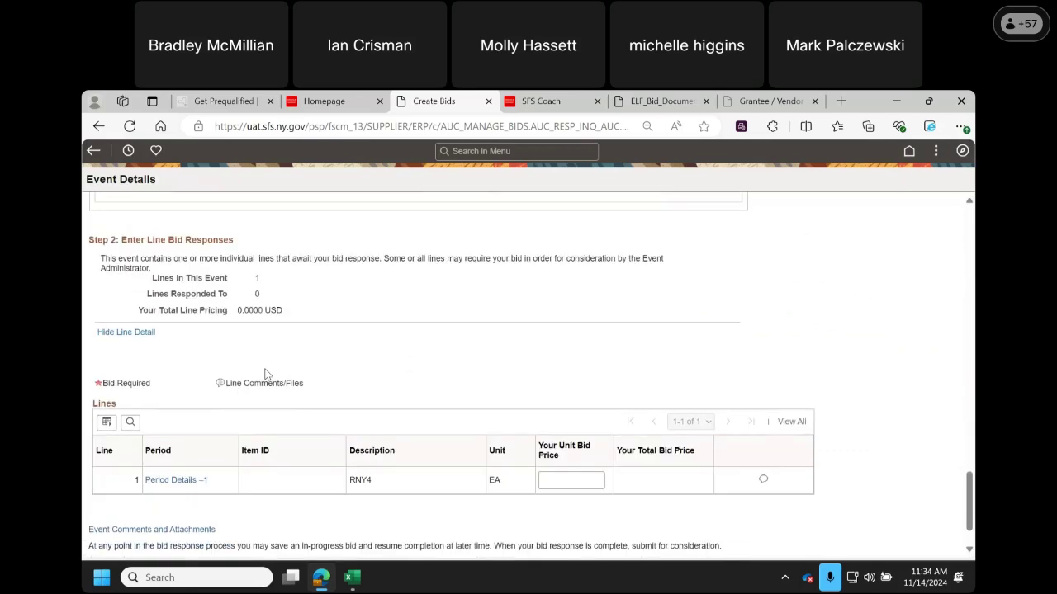
- Answer question 7, Project Location Description Map and Photos, with the response "test"
{"action": "left_click_drag", "start_coordinate": [972, 501], "coordinate": [971, 447]}
{"action": "type", "text": "test"}
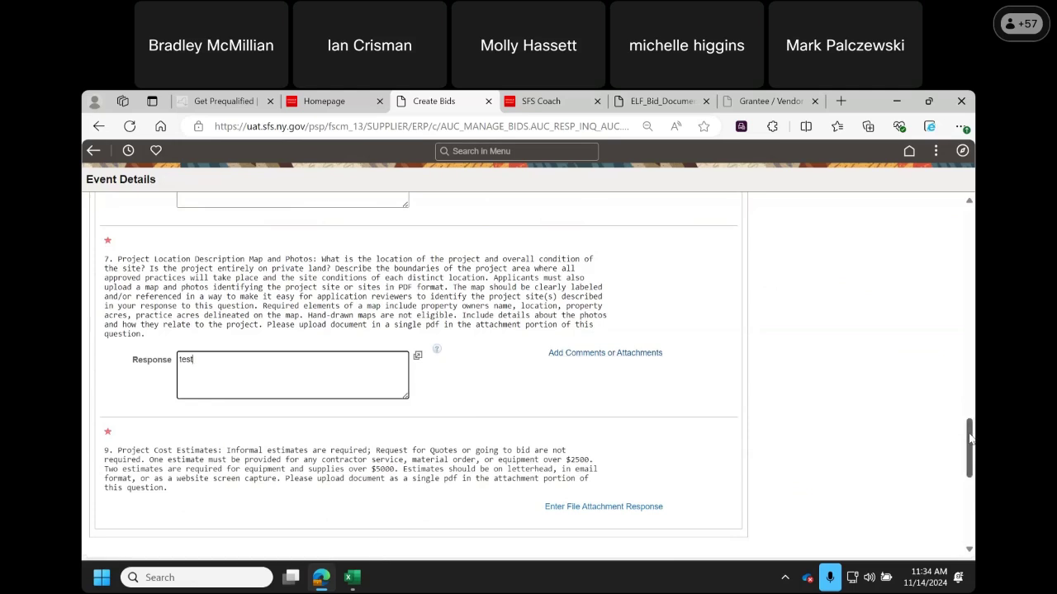
- Attach the PDF file Test Word Upload as the file response to question 9, Project Cost Estimates
{"action": "scroll", "coordinate": [970, 448], "scroll_direction": "down", "scroll_amount": 1}
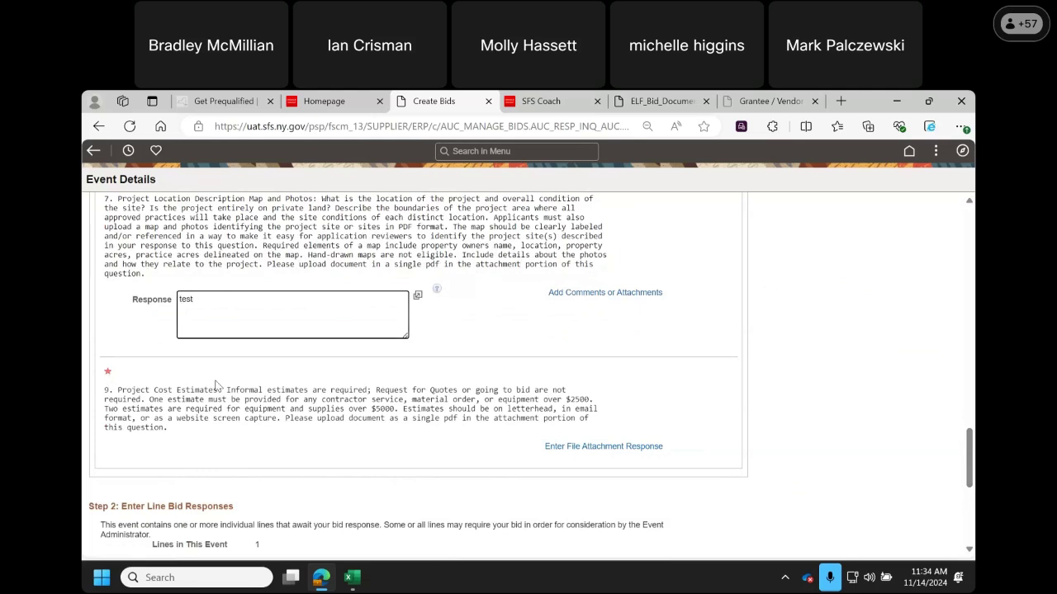
{"action": "left_click", "coordinate": [574, 448]}
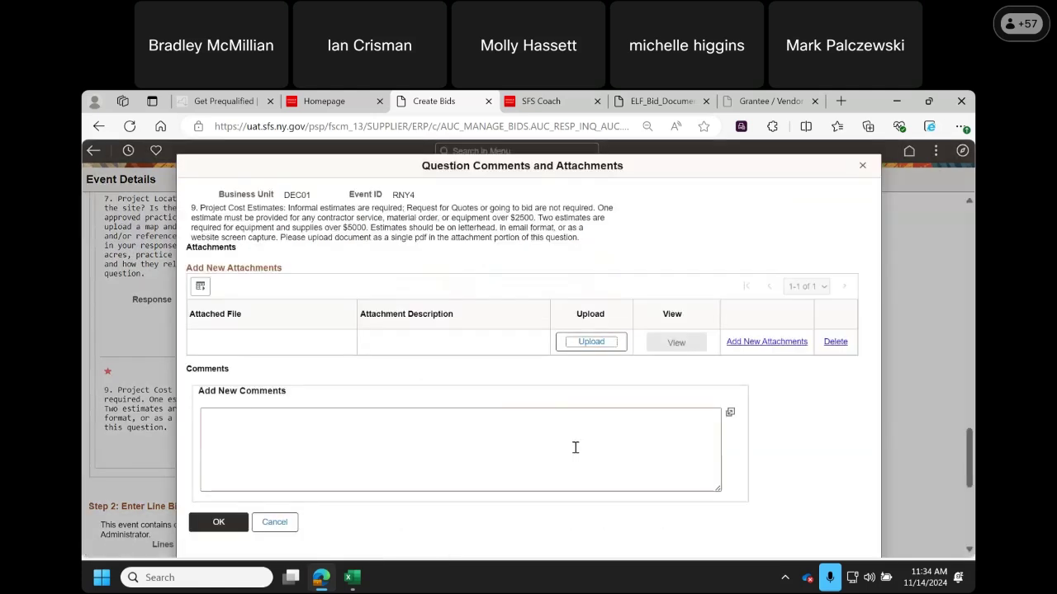
{"action": "left_click", "coordinate": [598, 344]}
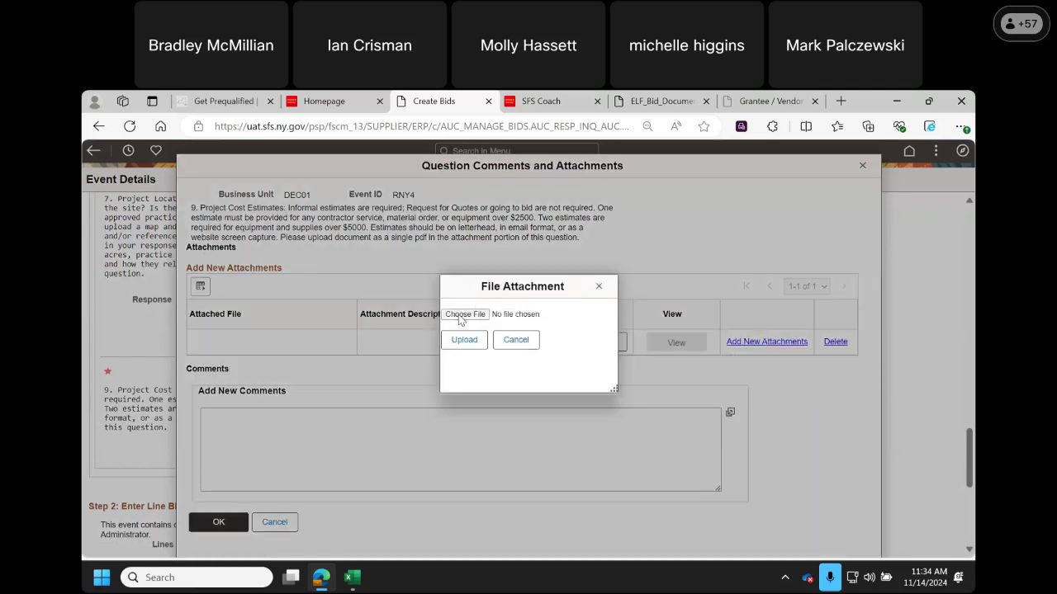
{"action": "left_click", "coordinate": [463, 315]}
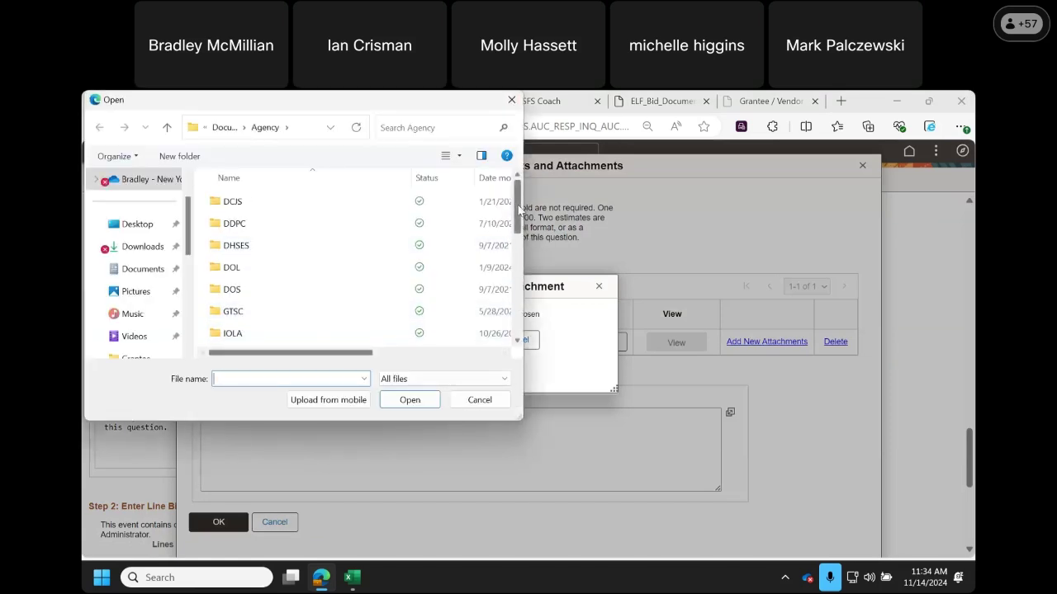
{"action": "scroll", "coordinate": [367, 343], "scroll_direction": "down", "scroll_amount": 5}
{"action": "left_click", "coordinate": [267, 315]}
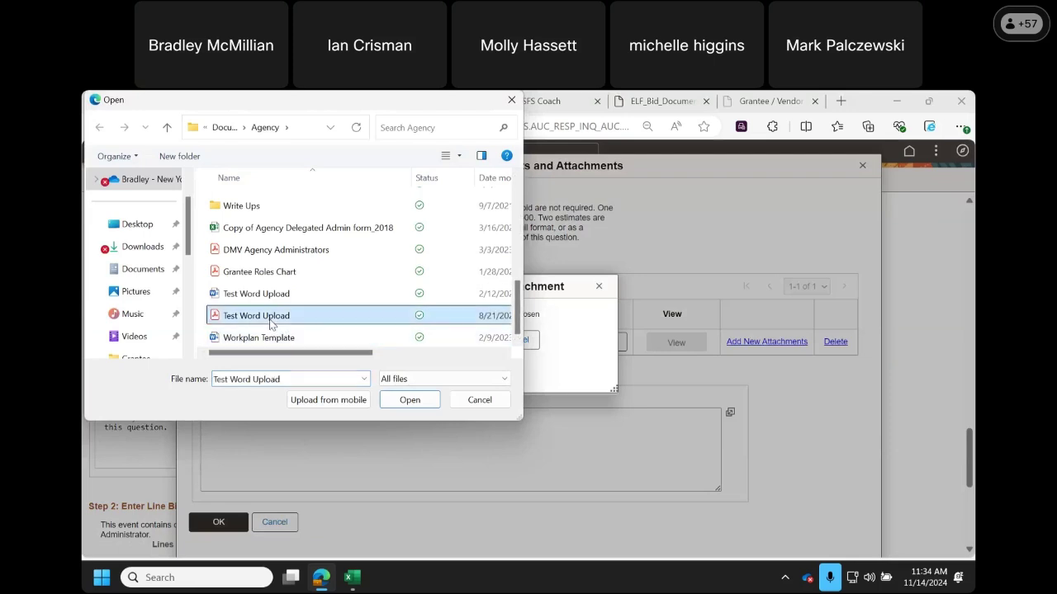
{"action": "left_click", "coordinate": [410, 399]}
{"action": "left_click", "coordinate": [464, 341]}
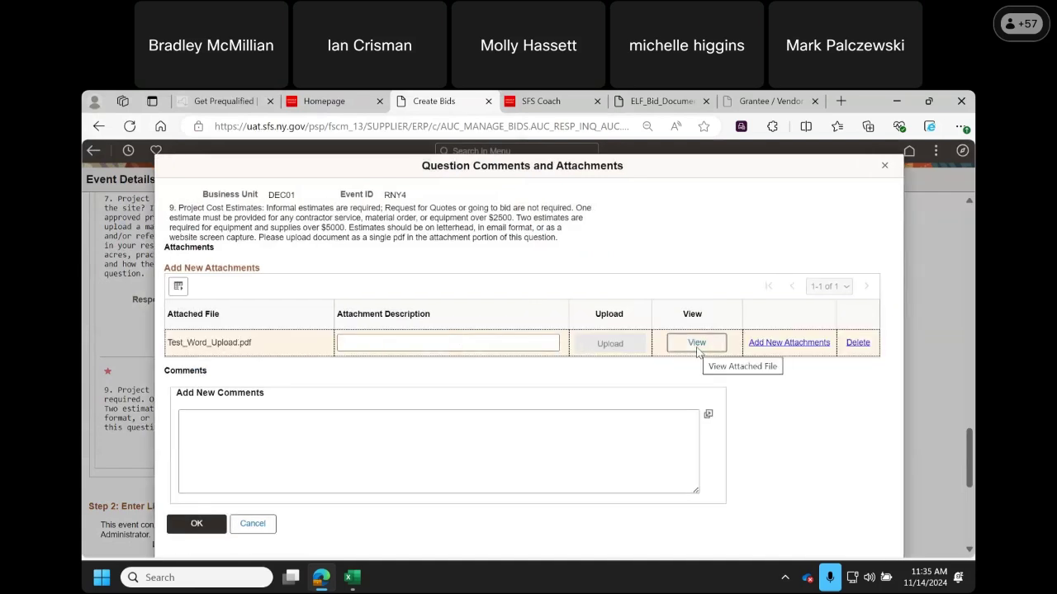
- Add the comment "test" to question 9's attachment response and accept the response
{"action": "left_click", "coordinate": [216, 435]}
{"action": "type", "text": "test"}
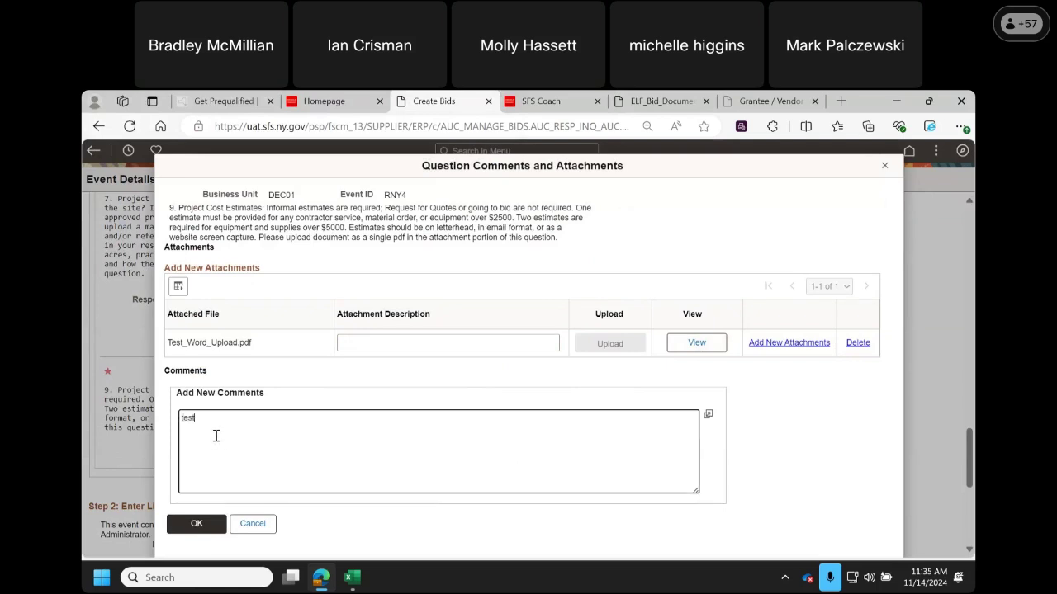
{"action": "left_click", "coordinate": [203, 523]}
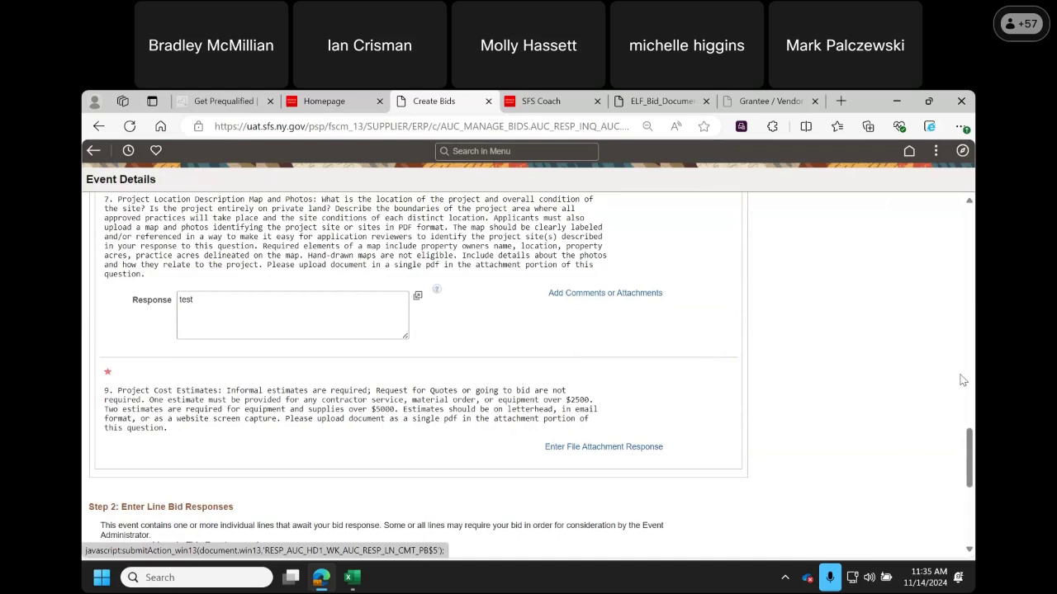
- Open the budget properties from the period details of bid line 1
{"action": "left_click_drag", "start_coordinate": [970, 445], "coordinate": [971, 495]}
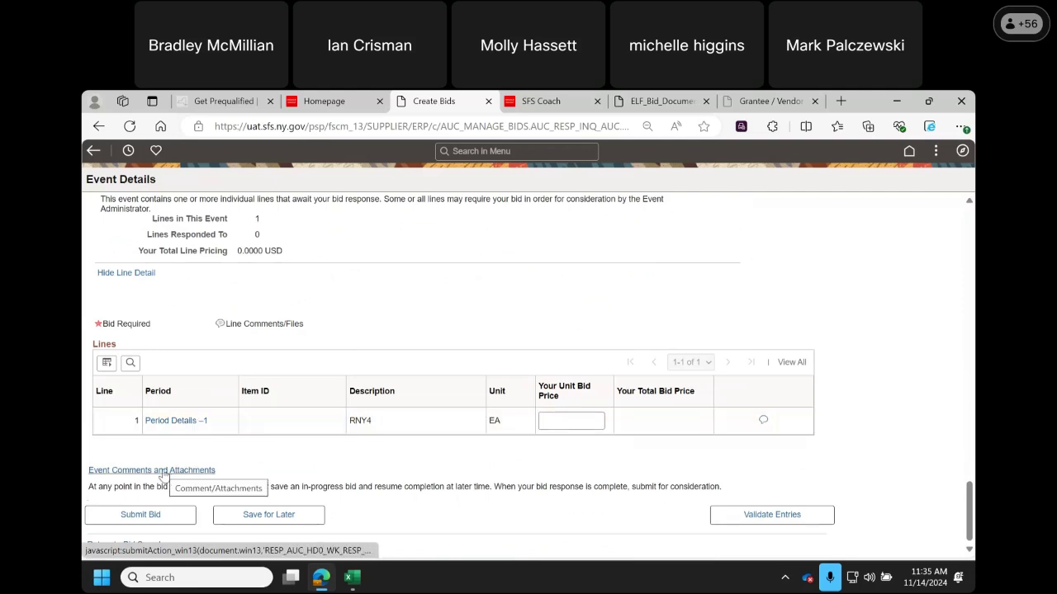
{"action": "left_click", "coordinate": [168, 422]}
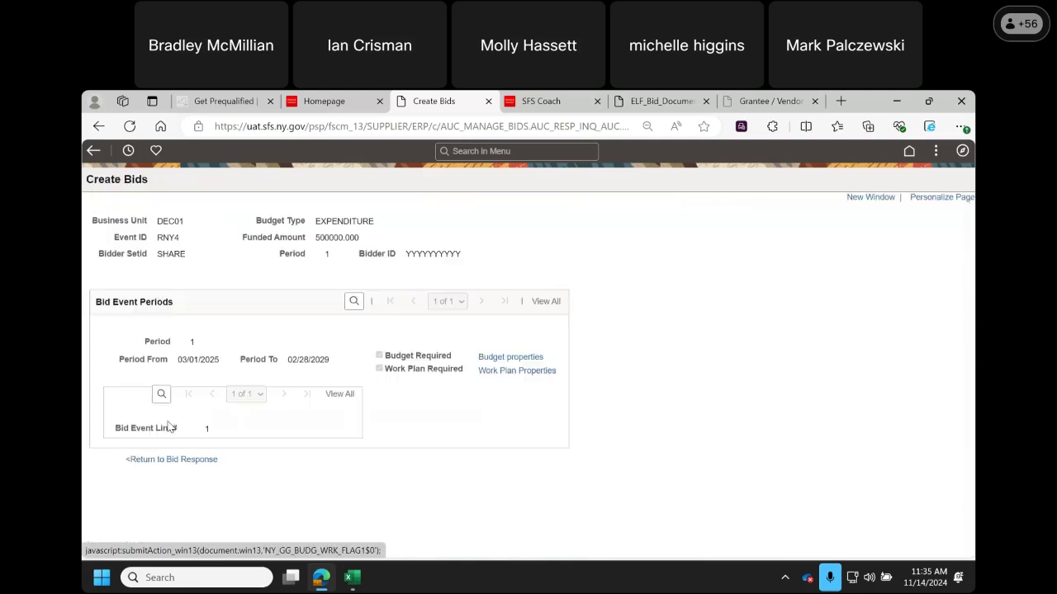
{"action": "left_click", "coordinate": [509, 358]}
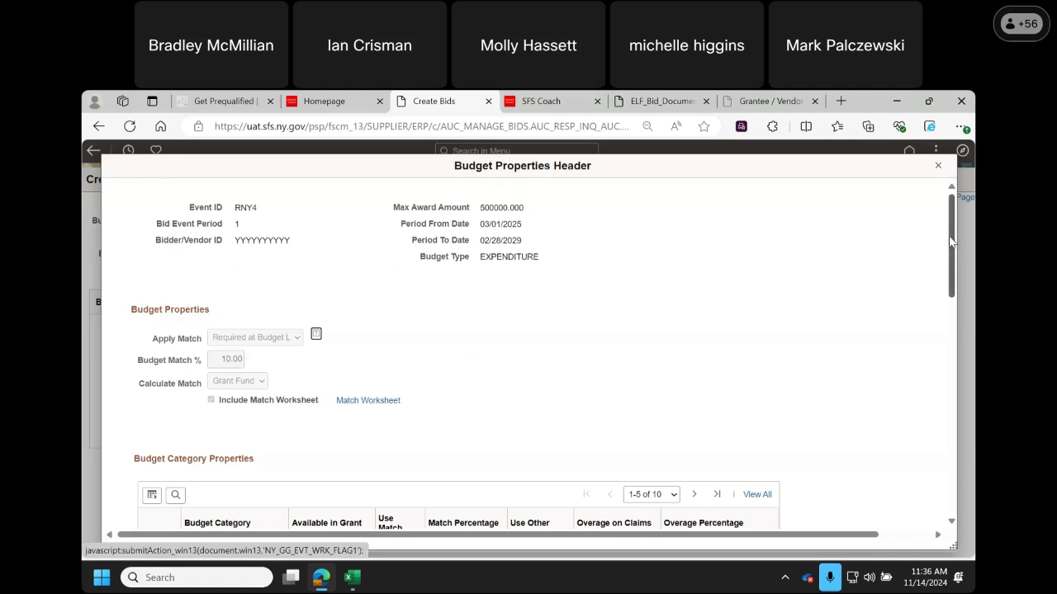
- Show all rows of the Budget Category Properties and examine which categories are available in the grant
{"action": "left_click_drag", "start_coordinate": [950, 241], "coordinate": [959, 318]}
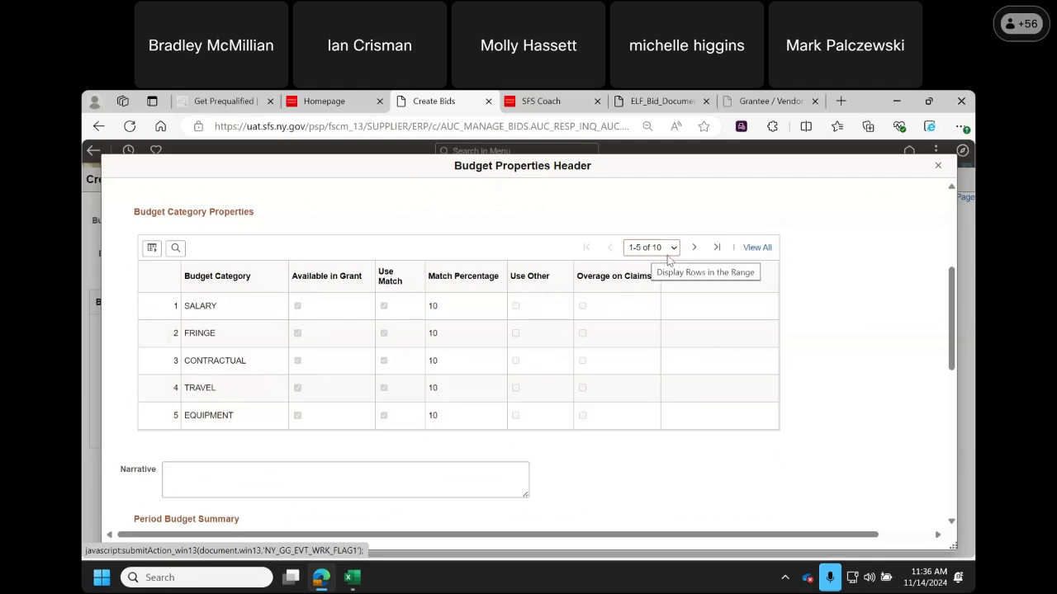
{"action": "scroll", "coordinate": [958, 327], "scroll_direction": "up", "scroll_amount": 1}
{"action": "scroll", "coordinate": [965, 306], "scroll_direction": "down", "scroll_amount": 1}
{"action": "scroll", "coordinate": [972, 282], "scroll_direction": "up", "scroll_amount": 1}
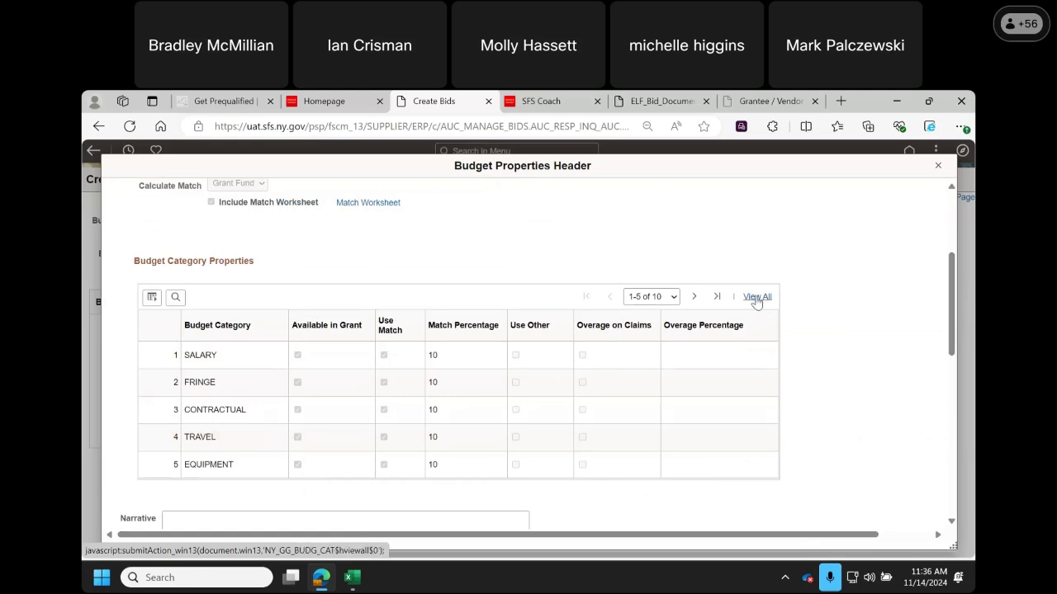
{"action": "left_click", "coordinate": [757, 298]}
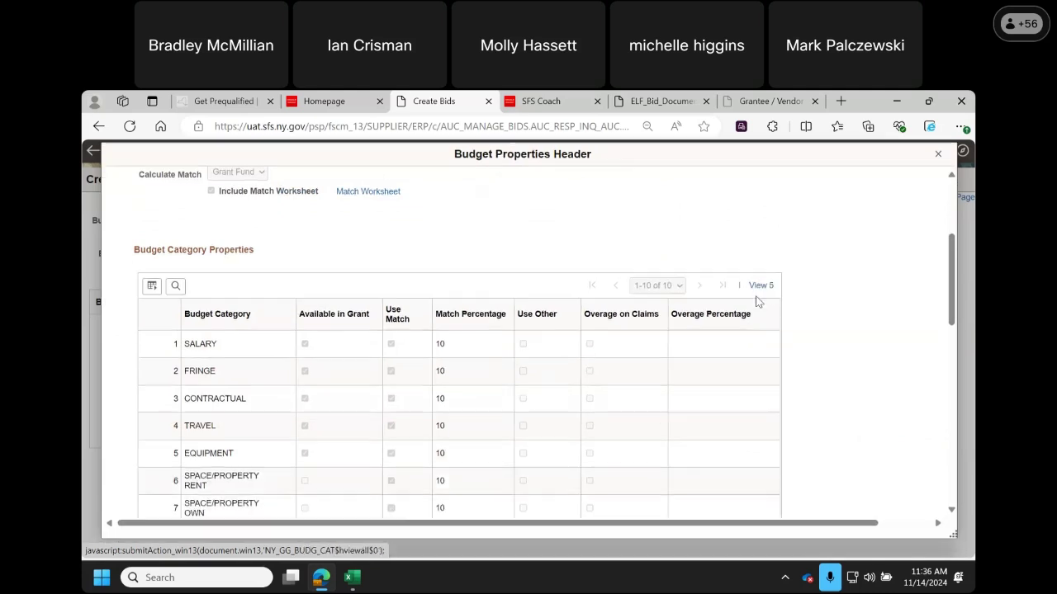
{"action": "left_click_drag", "start_coordinate": [954, 256], "coordinate": [953, 291]}
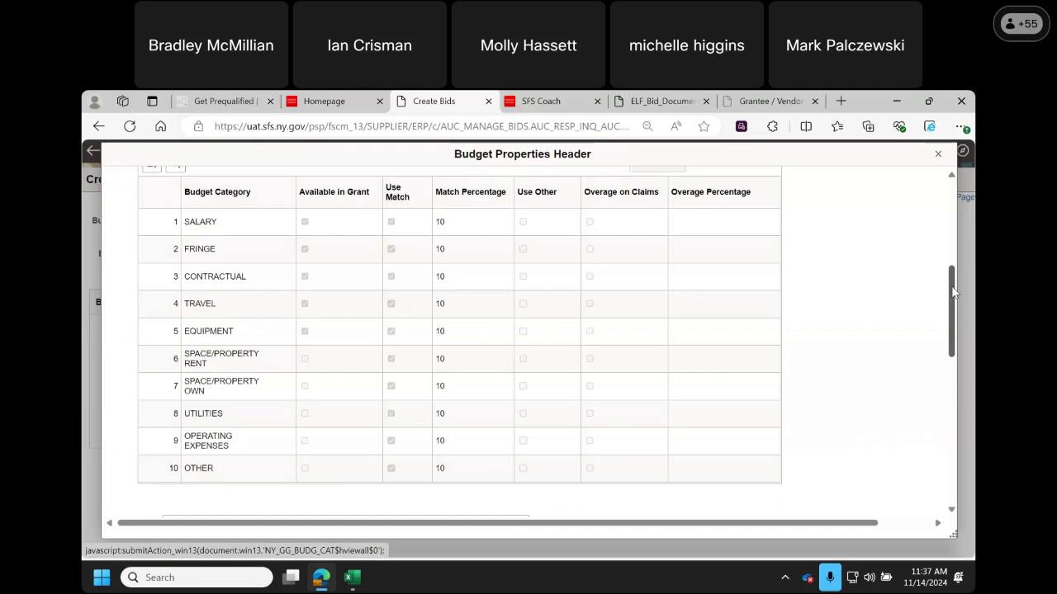
{"action": "left_click", "coordinate": [335, 220]}
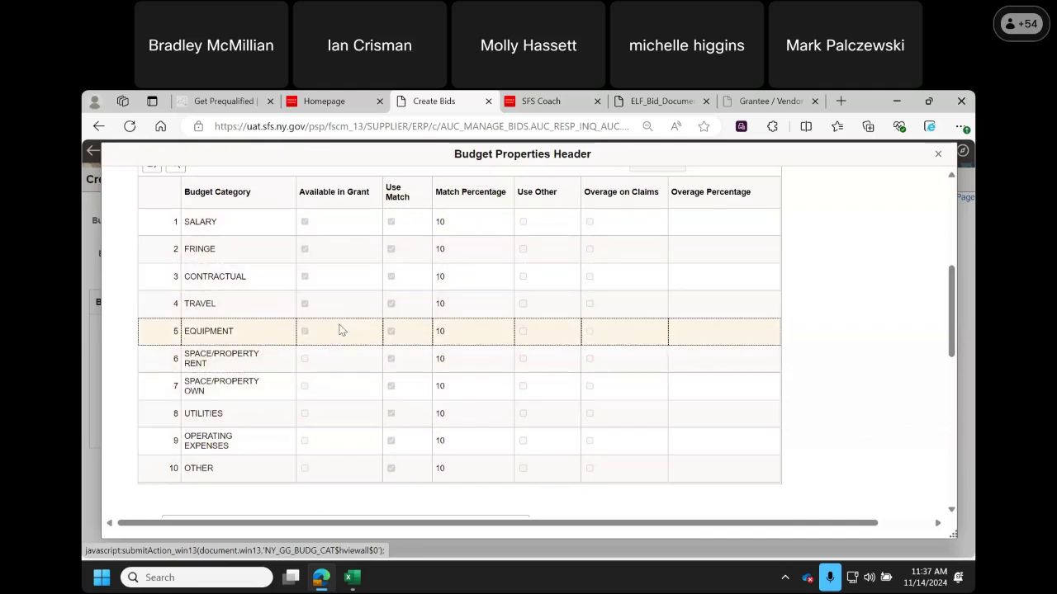
- Show all rows of the Period Budget Summary and compare its categories with the Budget Category Properties
{"action": "left_click_drag", "start_coordinate": [952, 285], "coordinate": [968, 385]}
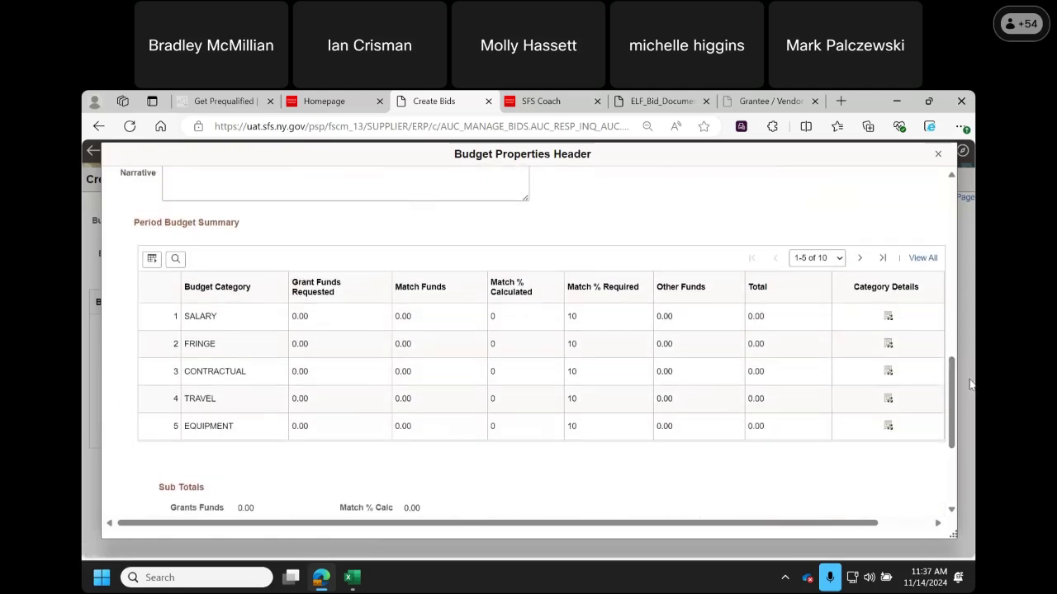
{"action": "left_click", "coordinate": [922, 259]}
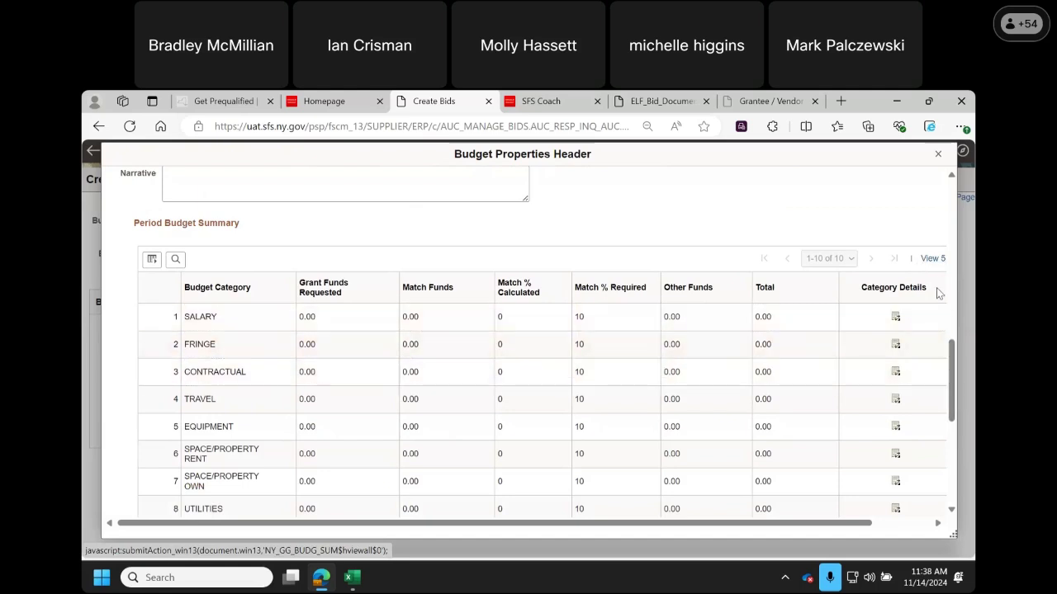
{"action": "left_click", "coordinate": [933, 259]}
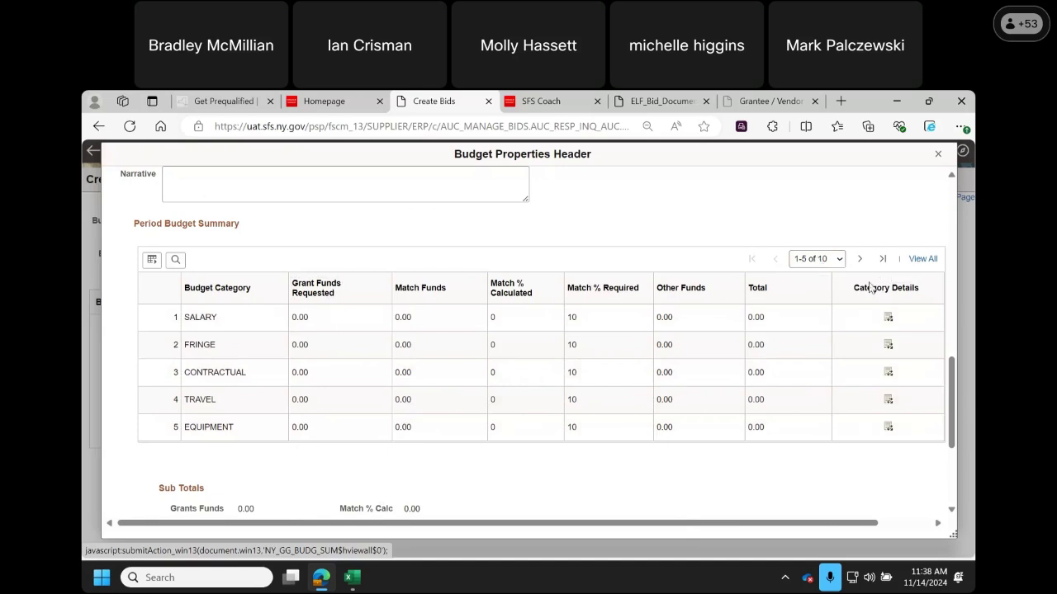
{"action": "left_click", "coordinate": [918, 261]}
{"action": "left_click_drag", "start_coordinate": [954, 362], "coordinate": [954, 377]}
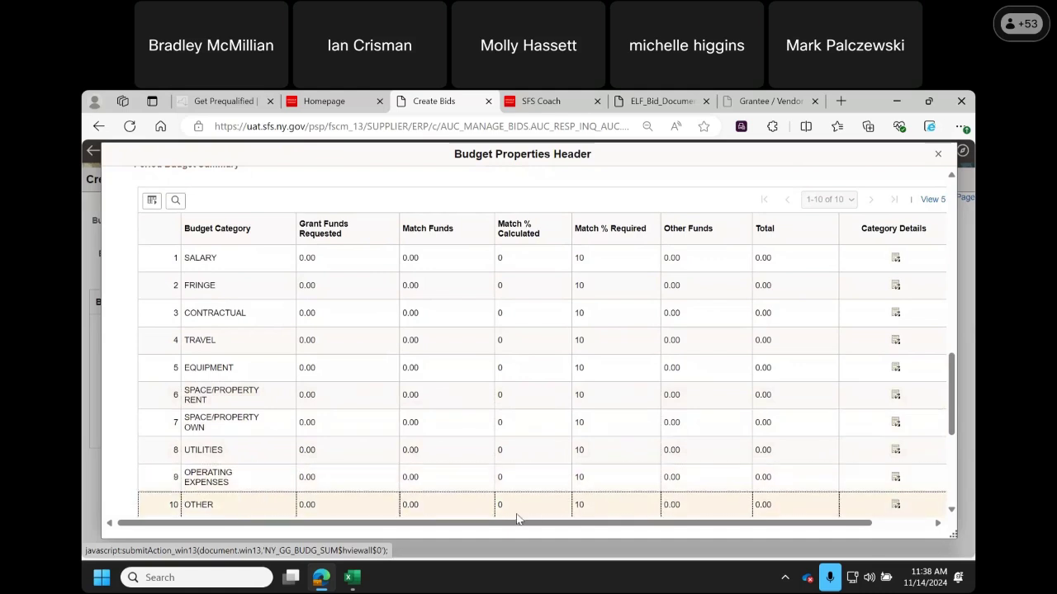
{"action": "left_click", "coordinate": [896, 505]}
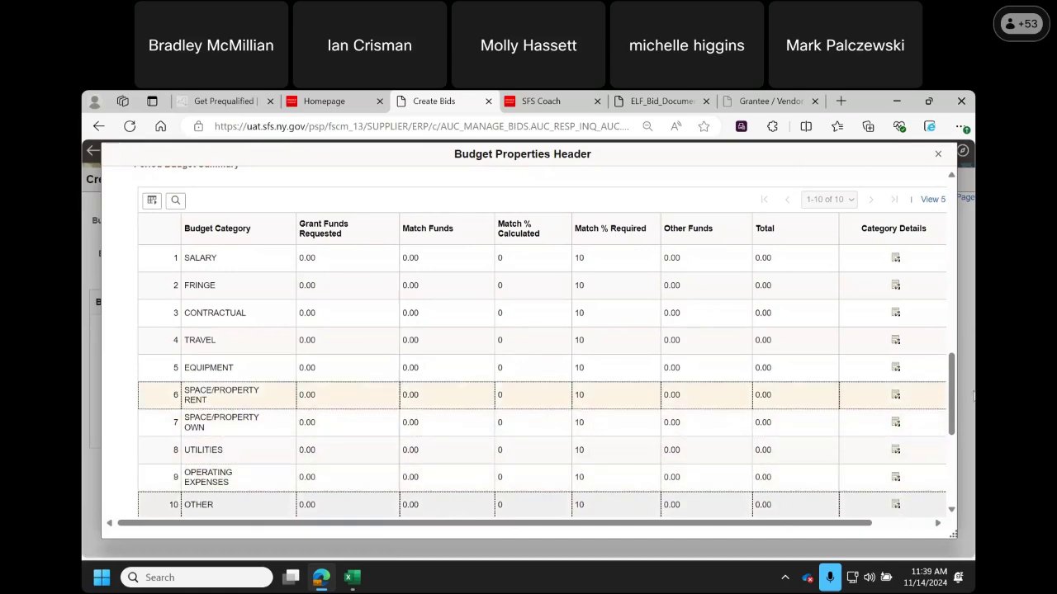
{"action": "left_click_drag", "start_coordinate": [947, 407], "coordinate": [951, 293]}
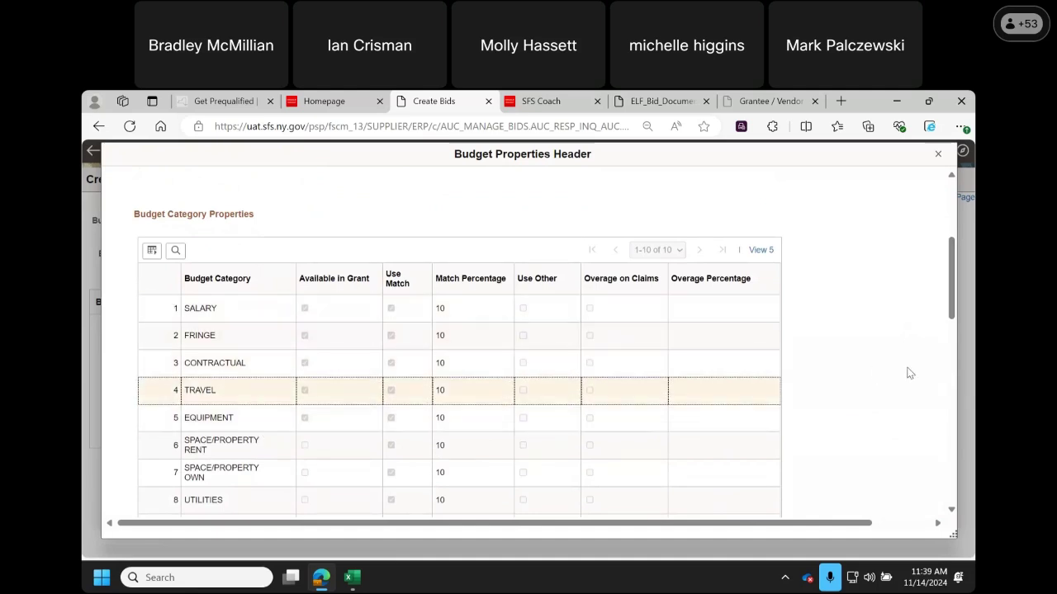
{"action": "left_click_drag", "start_coordinate": [950, 268], "coordinate": [950, 382]}
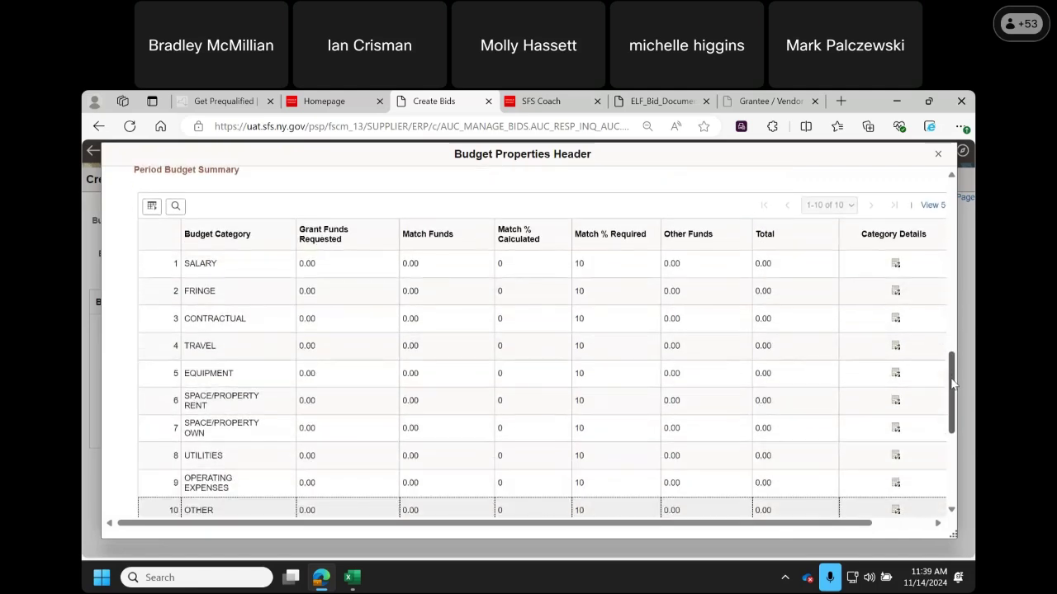
{"action": "left_click", "coordinate": [895, 376]}
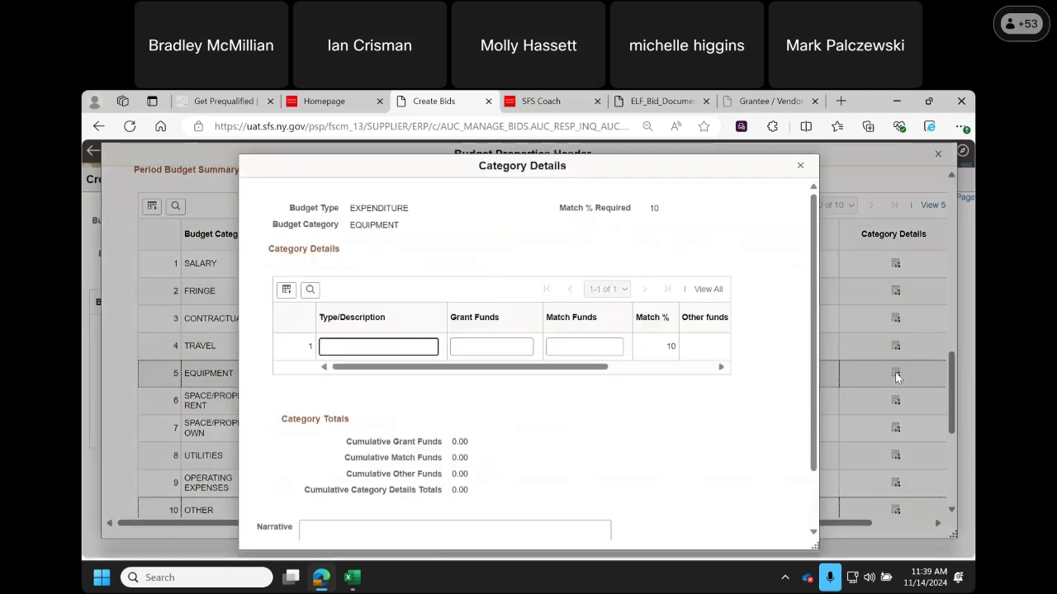
{"action": "left_click", "coordinate": [800, 166]}
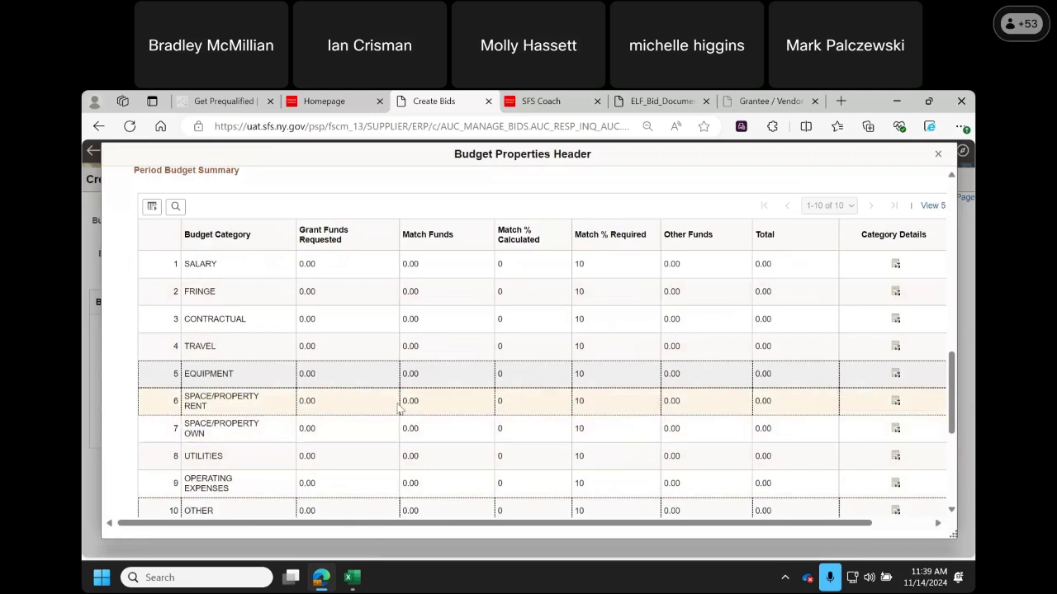
{"action": "left_click", "coordinate": [317, 266]}
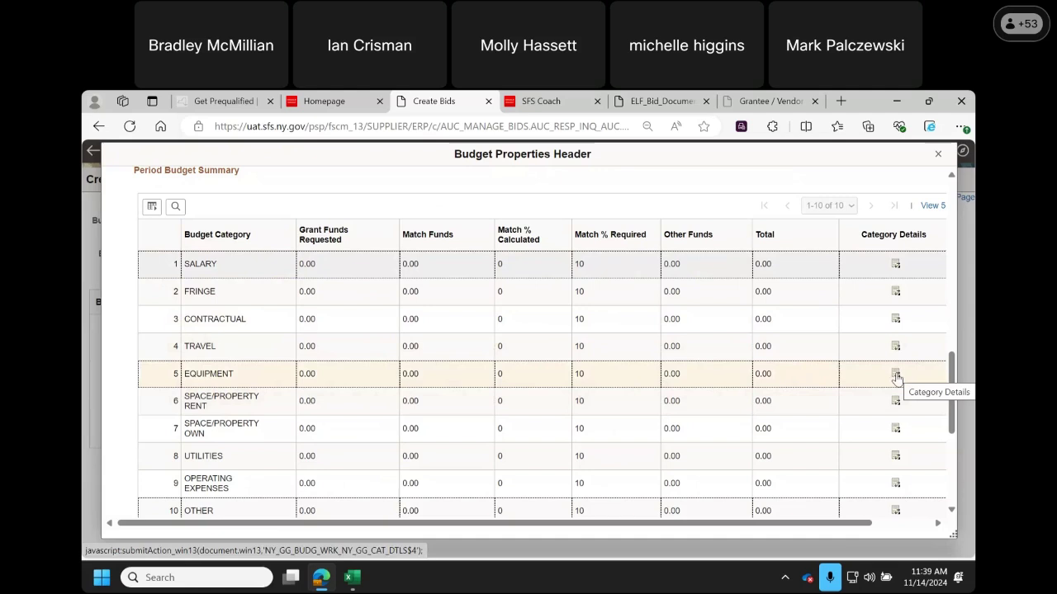
{"action": "left_click_drag", "start_coordinate": [655, 523], "coordinate": [570, 541]}
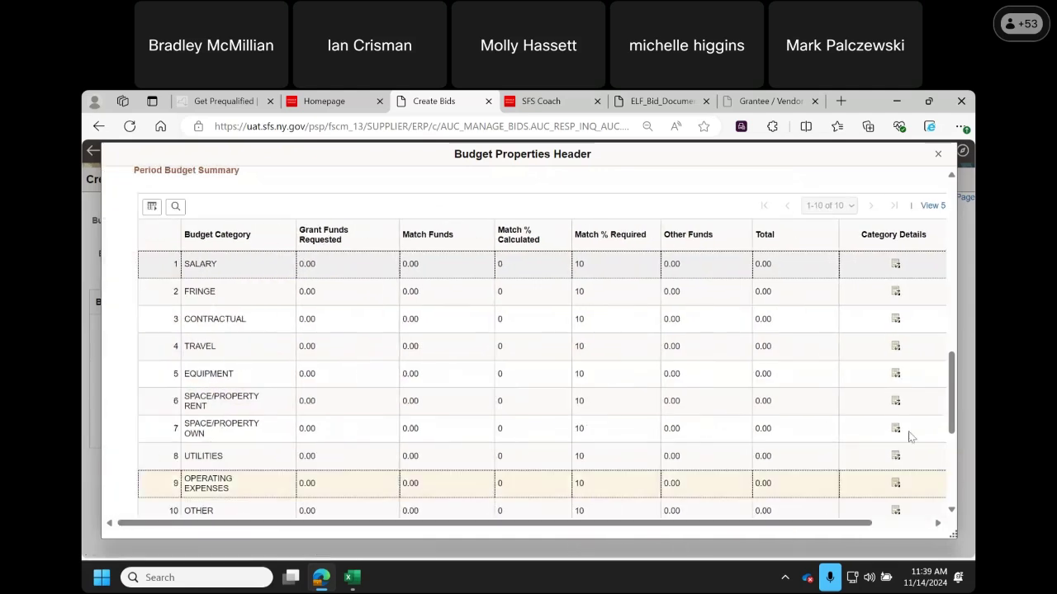
{"action": "left_click_drag", "start_coordinate": [767, 525], "coordinate": [707, 537]}
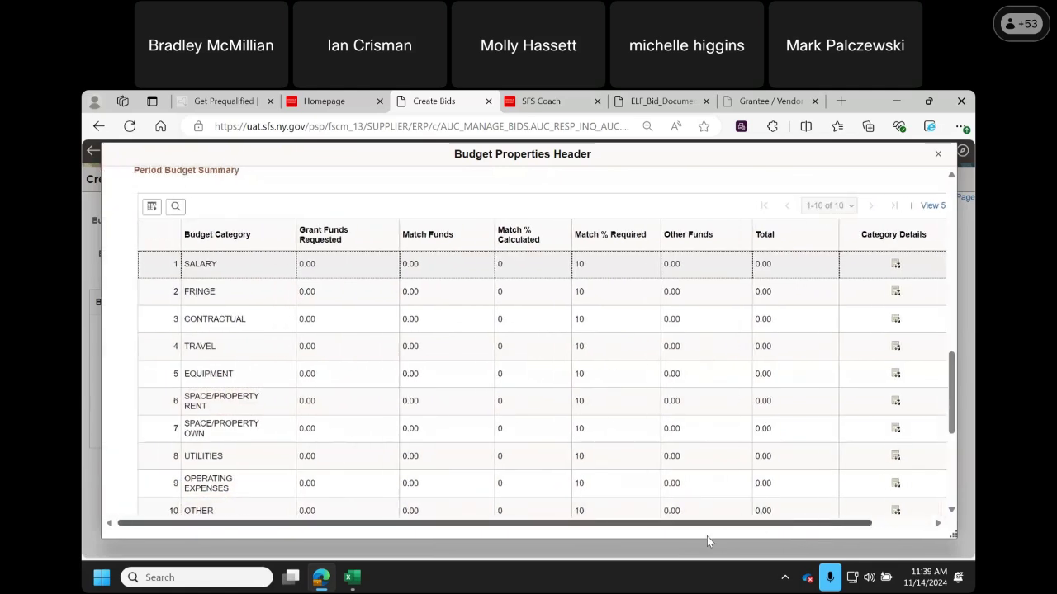
- Open the Equipment category details and enter "Test" as the first line's type/description
{"action": "left_click", "coordinate": [896, 373]}
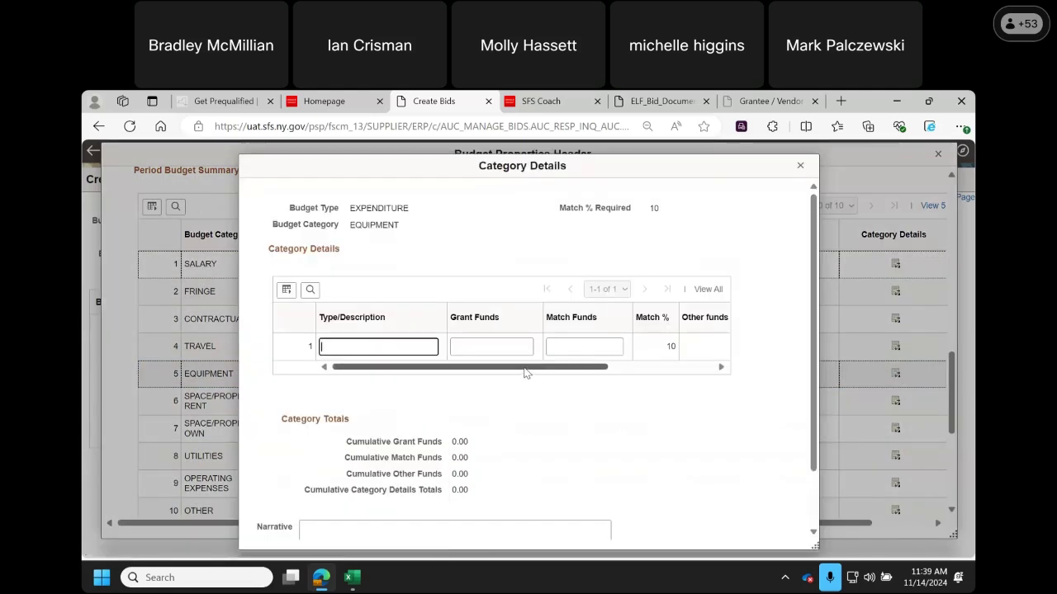
{"action": "left_click_drag", "start_coordinate": [524, 368], "coordinate": [685, 369]}
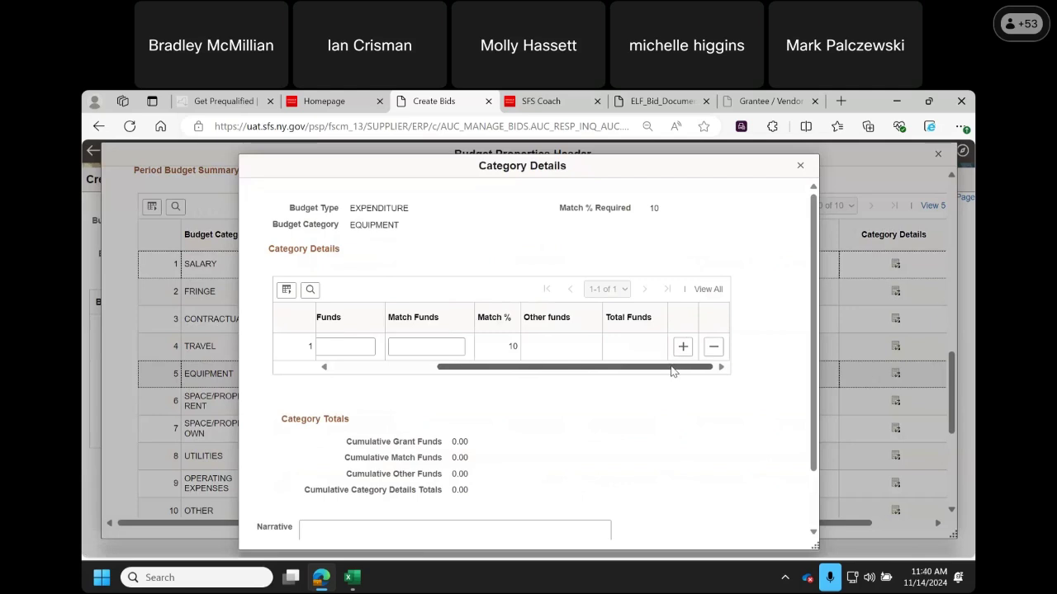
{"action": "scroll", "coordinate": [550, 378], "scroll_direction": "left", "scroll_amount": 5}
{"action": "scroll", "coordinate": [636, 384], "scroll_direction": "right", "scroll_amount": 5}
{"action": "scroll", "coordinate": [393, 389], "scroll_direction": "left", "scroll_amount": 5}
{"action": "left_click", "coordinate": [373, 347]}
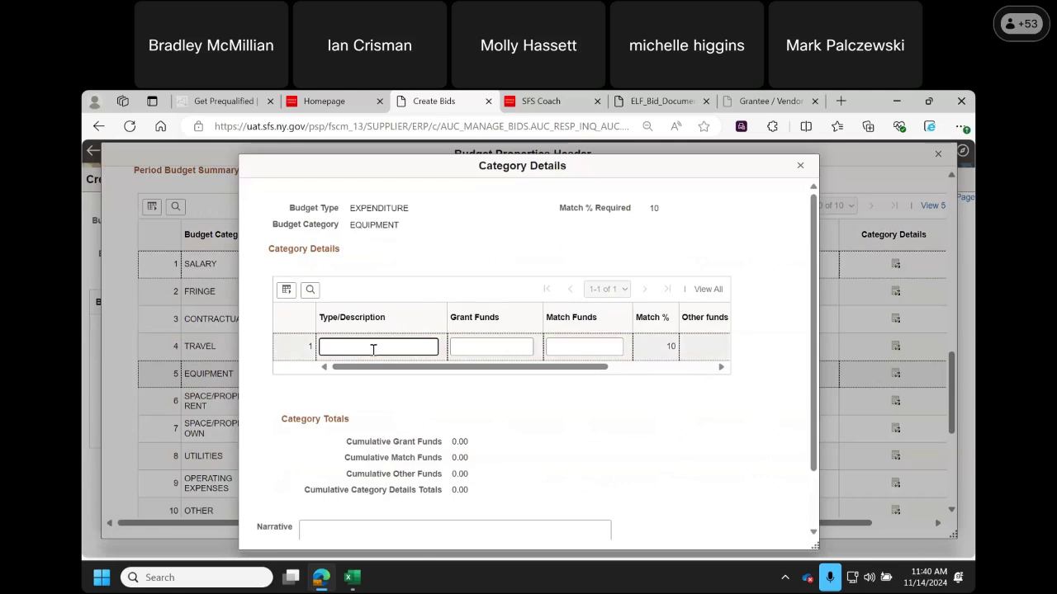
{"action": "type", "text": "Test"}
- Set the Test equipment line's grant funds to 100 and its match funds to 10
{"action": "left_click", "coordinate": [488, 348]}
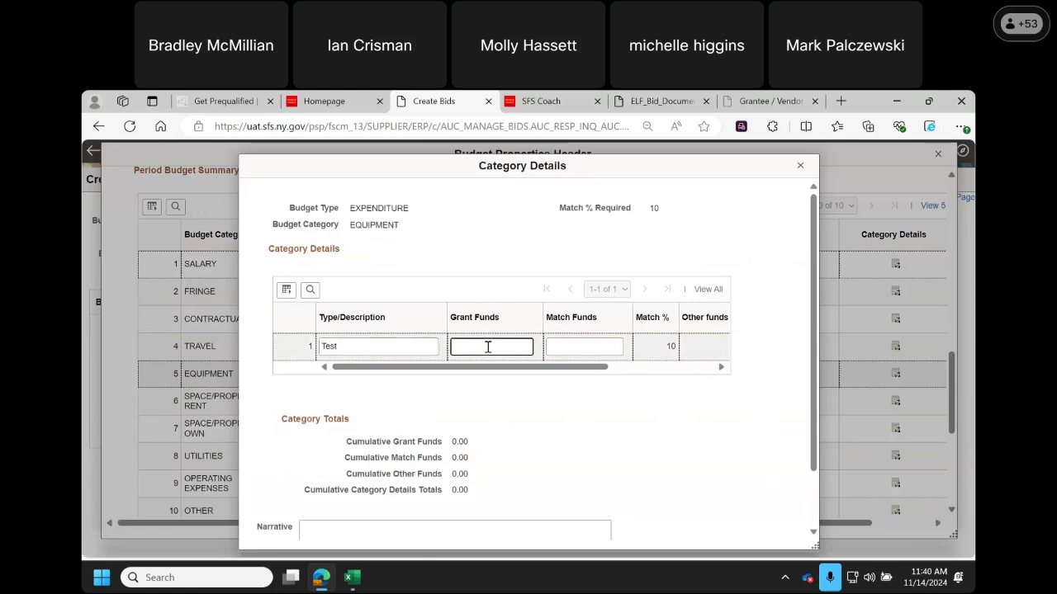
{"action": "type", "text": "100"}
{"action": "left_click", "coordinate": [579, 347]}
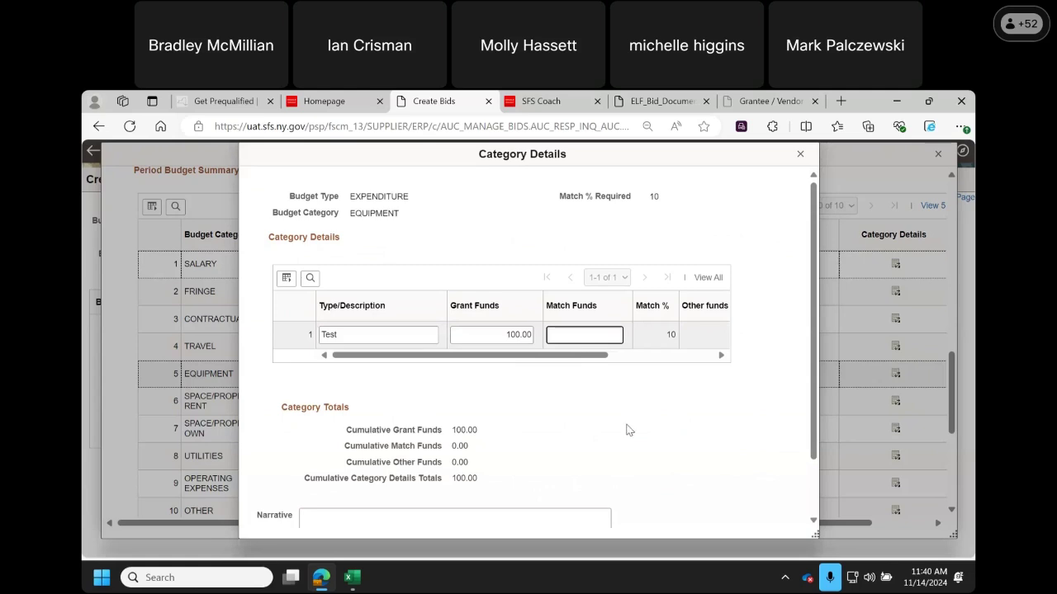
{"action": "type", "text": "10"}
{"action": "mouse_move", "coordinate": [560, 361]}
{"action": "left_mouse_down"}
{"action": "mouse_move", "coordinate": [683, 360]}
{"action": "mouse_move", "coordinate": [578, 361]}
{"action": "left_mouse_up"}
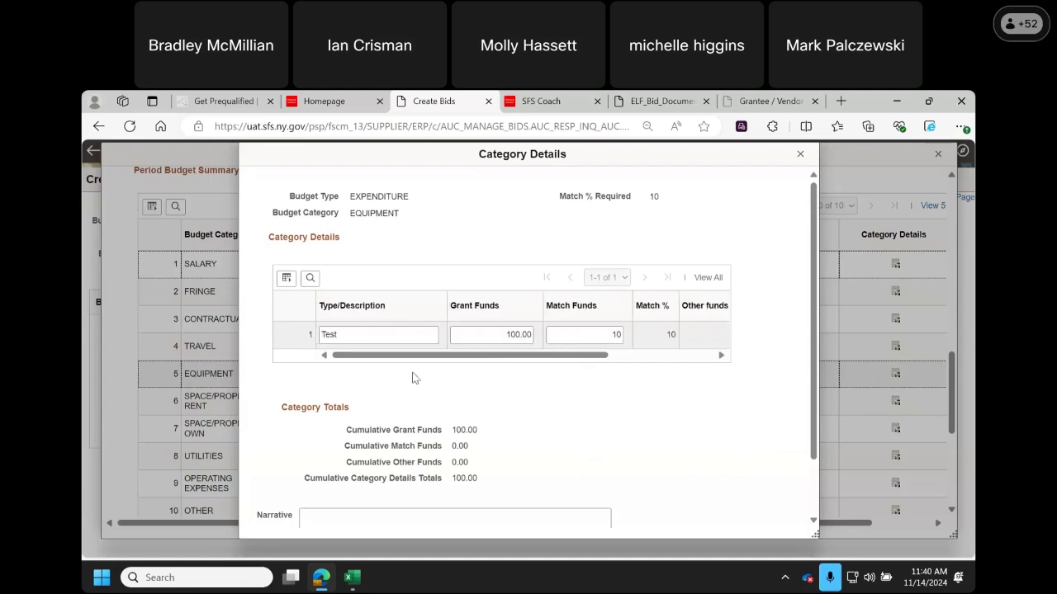
- Add a second line to the Equipment category details
{"action": "scroll", "coordinate": [808, 322], "scroll_direction": "down", "scroll_amount": 2}
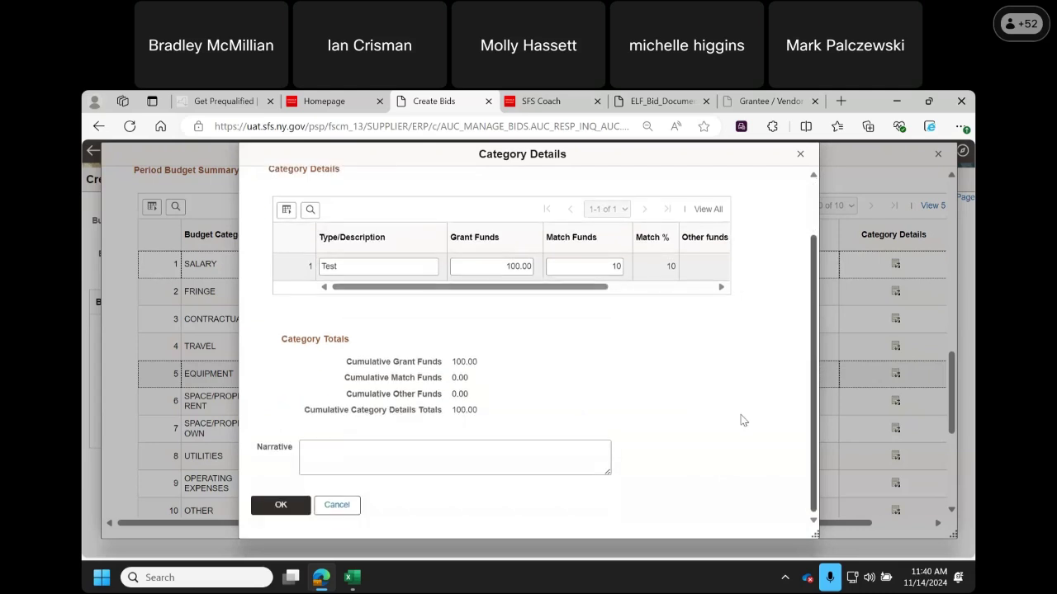
{"action": "left_click", "coordinate": [322, 455]}
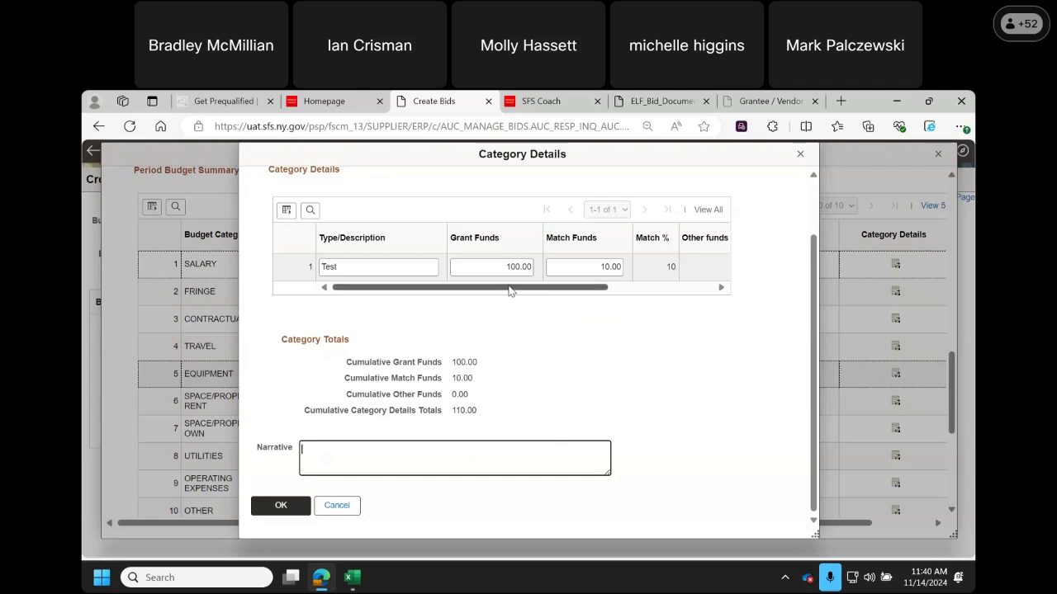
{"action": "left_click_drag", "start_coordinate": [596, 285], "coordinate": [682, 286]}
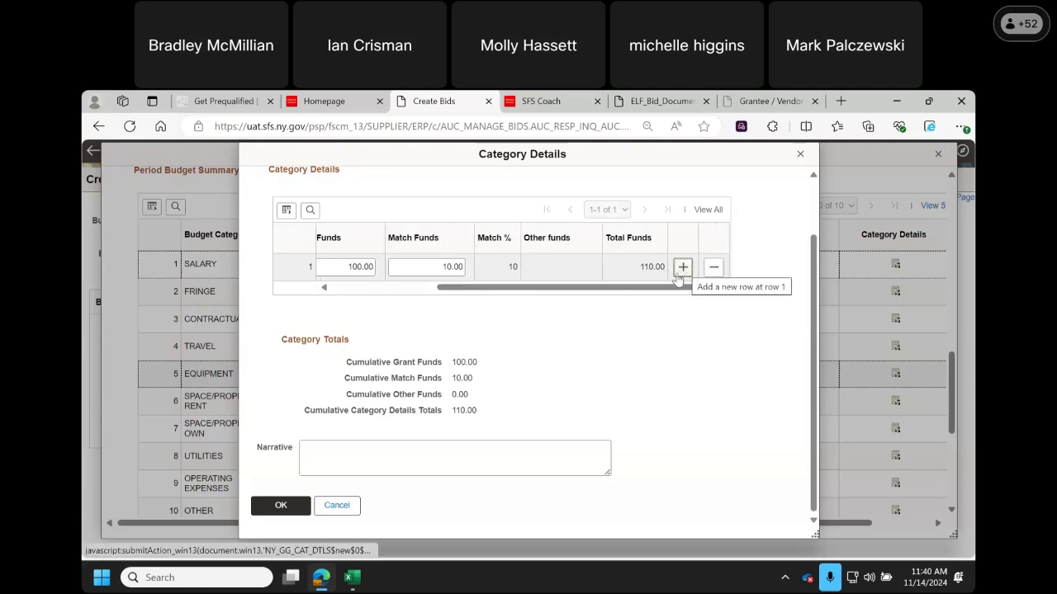
{"action": "left_click_drag", "start_coordinate": [669, 289], "coordinate": [432, 312]}
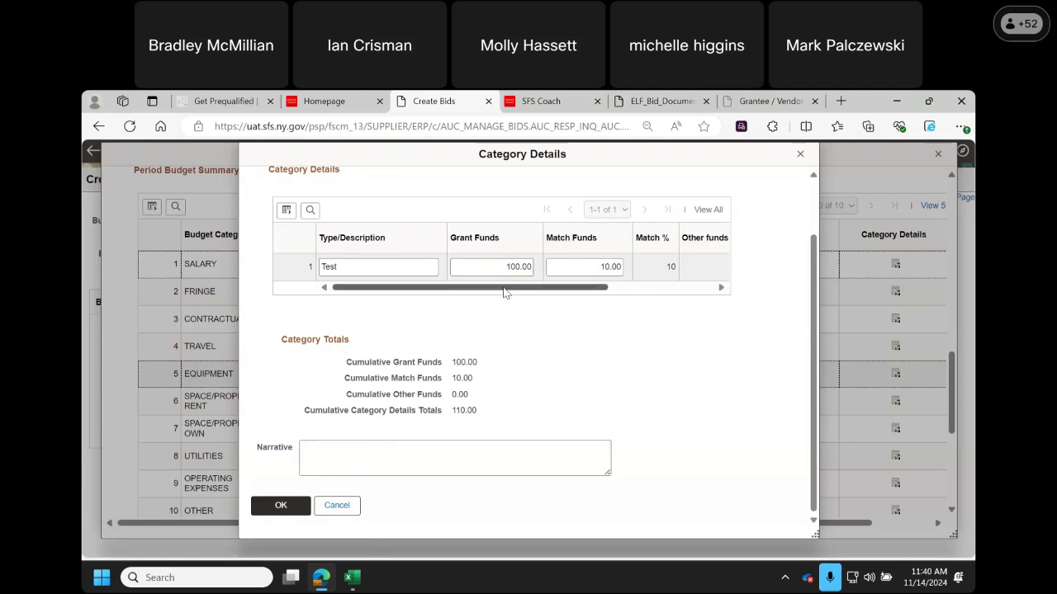
{"action": "left_click_drag", "start_coordinate": [503, 291], "coordinate": [615, 289]}
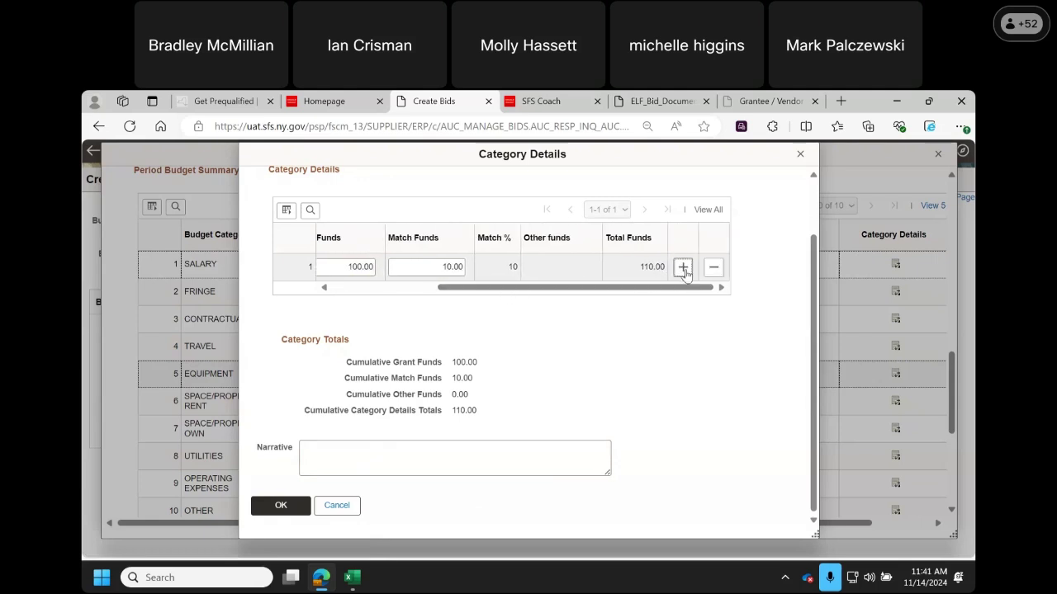
{"action": "left_click", "coordinate": [683, 268]}
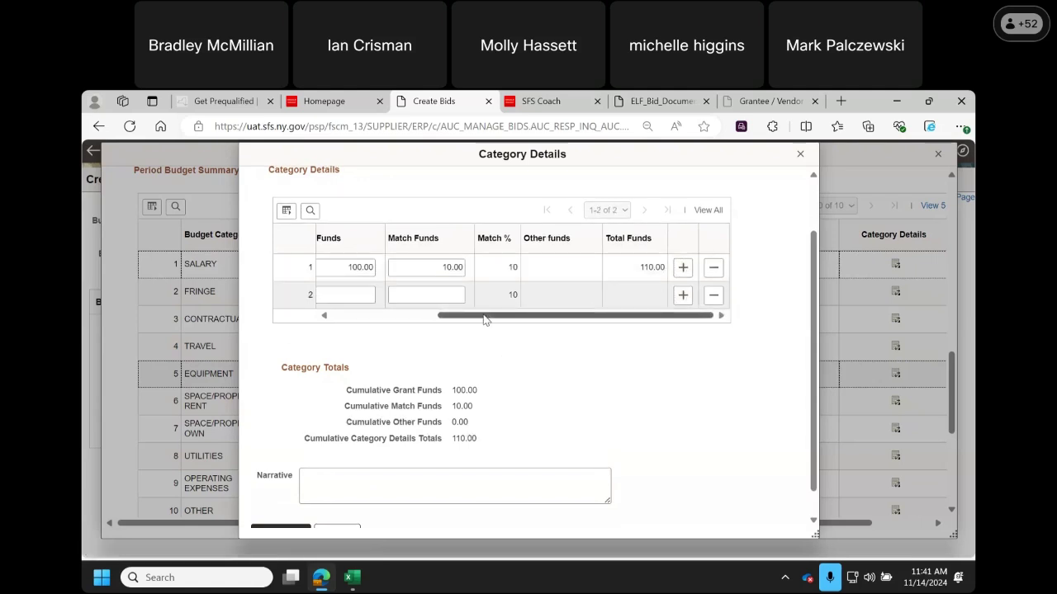
- Fill the second Equipment line with description "Test 2", grant funds 100 and match funds 10
{"action": "left_click_drag", "start_coordinate": [487, 315], "coordinate": [381, 317]}
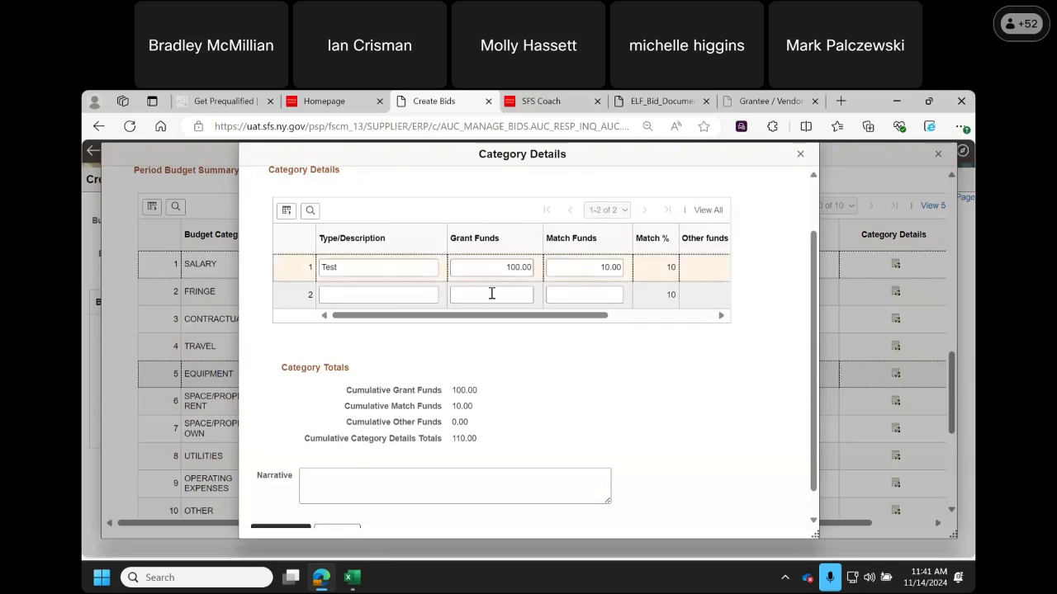
{"action": "left_click", "coordinate": [390, 295]}
{"action": "type", "text": "Te"}
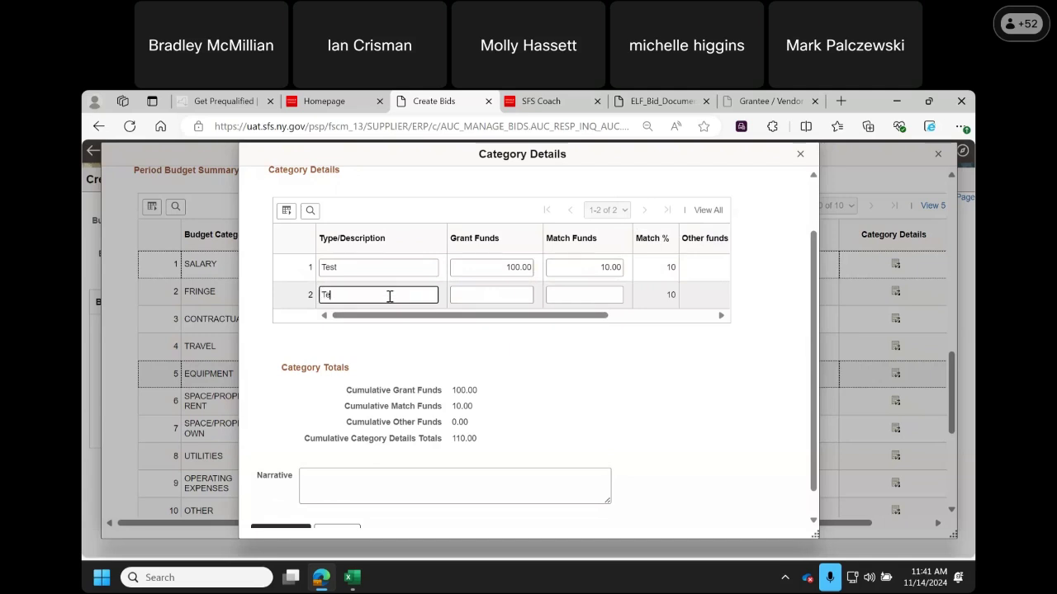
{"action": "type", "text": "st 2"}
{"action": "left_click", "coordinate": [499, 298]}
{"action": "type", "text": "100"}
{"action": "left_click", "coordinate": [591, 294]}
{"action": "type", "text": "10"}
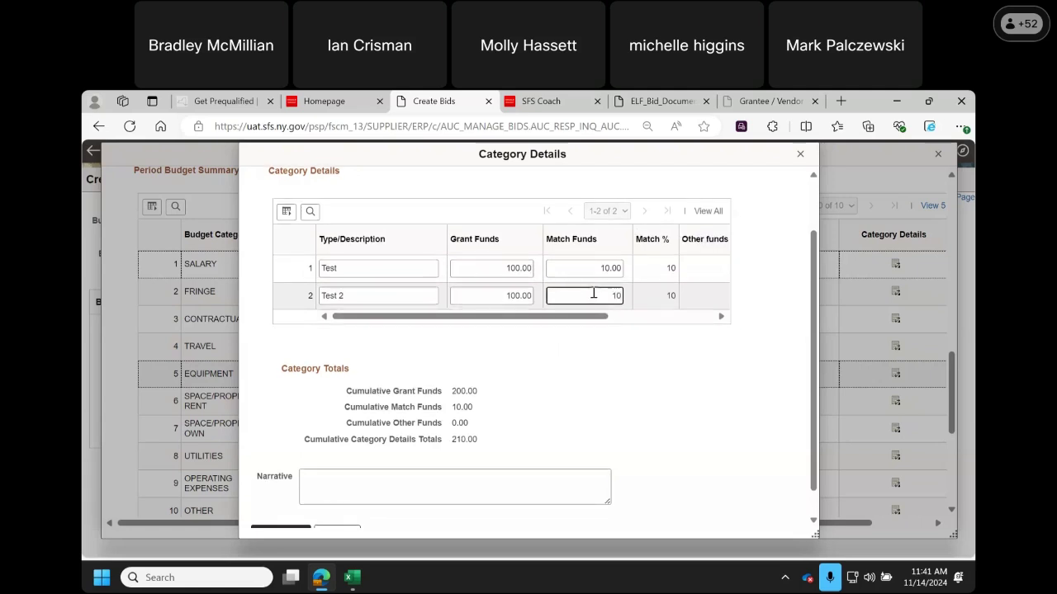
- Enter the Equipment narrative "Enter narrative here. Justification for funding request." and accept the category details
{"action": "left_click", "coordinate": [320, 488]}
{"action": "type", "text": "Enter narrative here"}
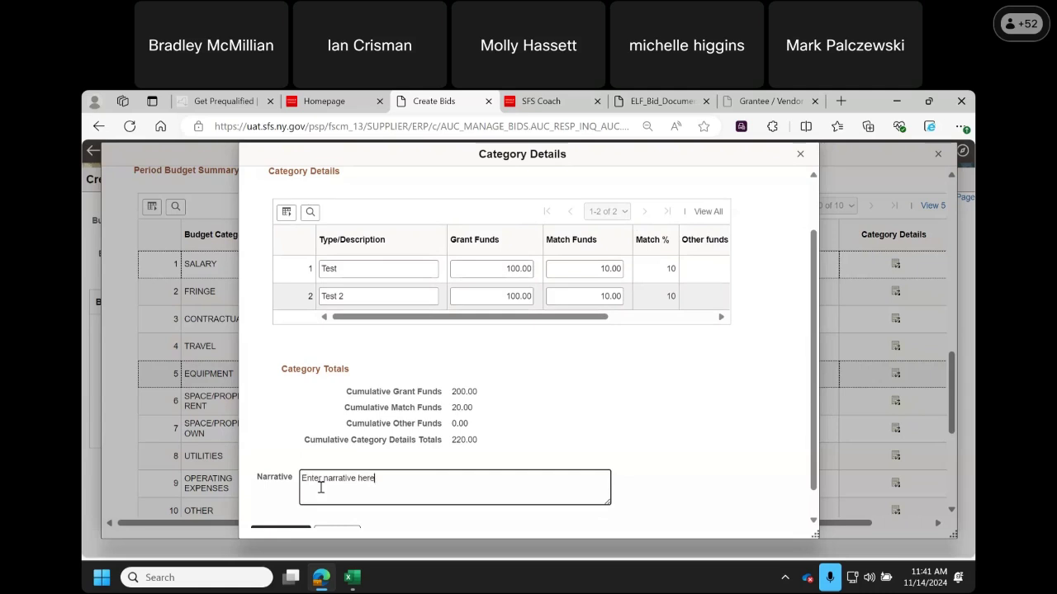
{"action": "type", "text": ".  Justification for funding for request"}
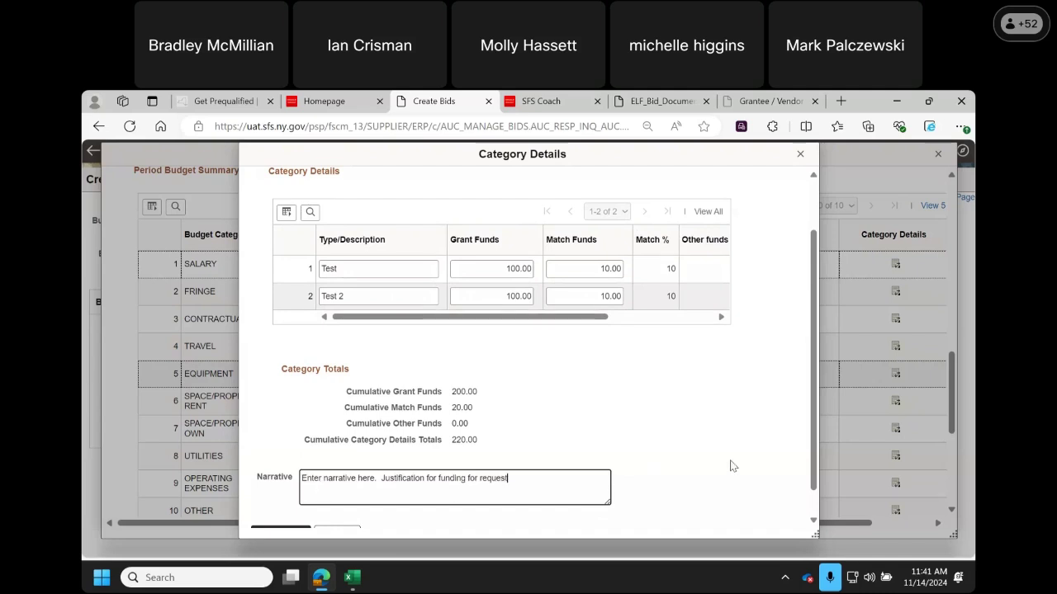
{"action": "double_click", "coordinate": [477, 479]}
{"action": "left_click", "coordinate": [478, 479]}
{"action": "double_click", "coordinate": [473, 479]}
{"action": "key", "text": "BackSpace"}
{"action": "left_click", "coordinate": [530, 480]}
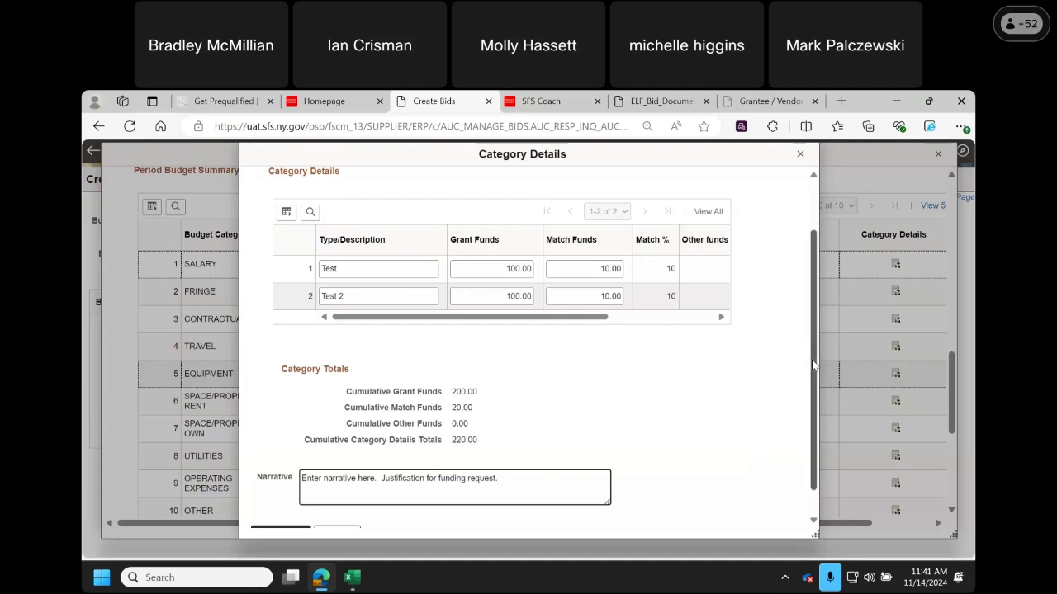
{"action": "left_click_drag", "start_coordinate": [813, 365], "coordinate": [814, 388]}
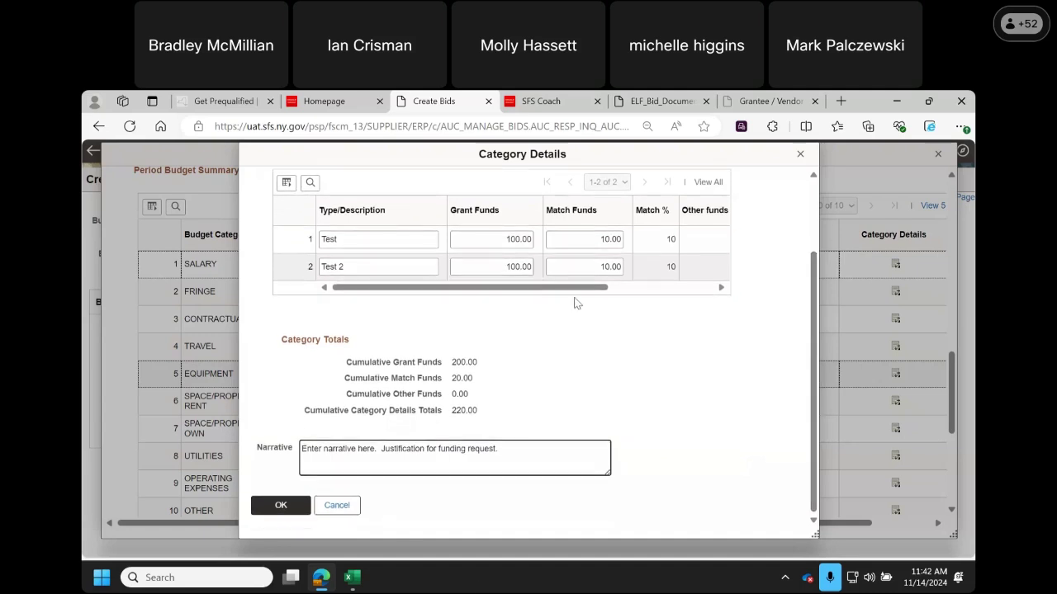
{"action": "left_click", "coordinate": [275, 511]}
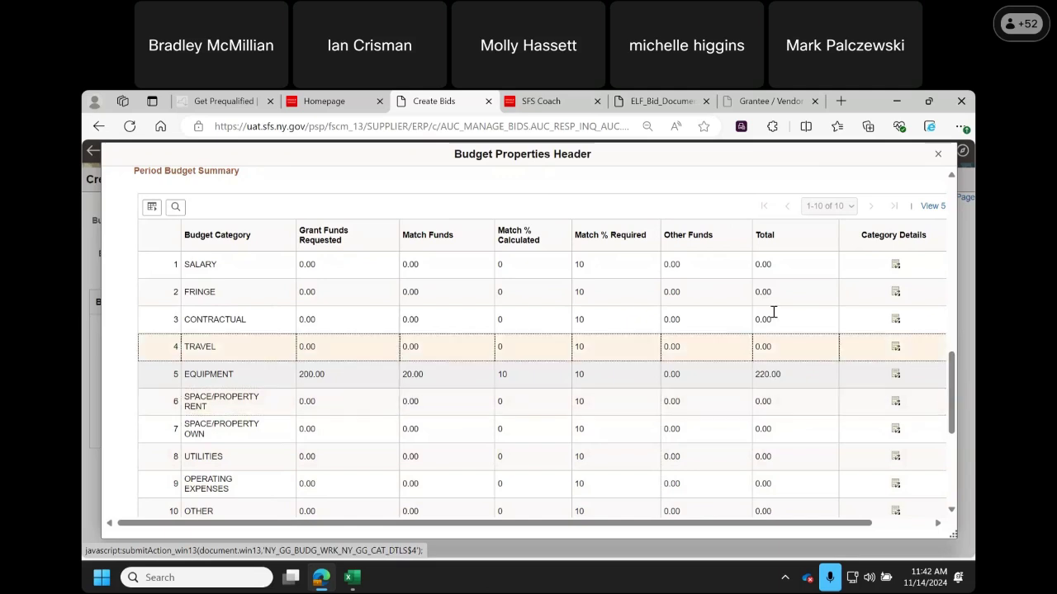
- Open the Fringe category details, look over the line and narrative fields, and return to the Period Budget Summary
{"action": "left_click", "coordinate": [897, 293]}
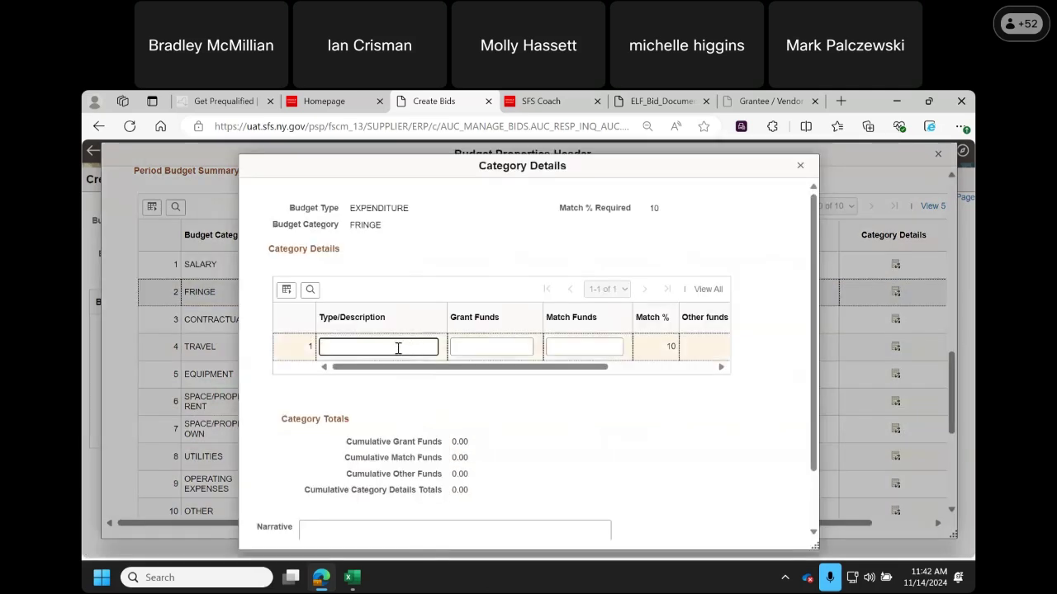
{"action": "left_click_drag", "start_coordinate": [464, 373], "coordinate": [641, 366]}
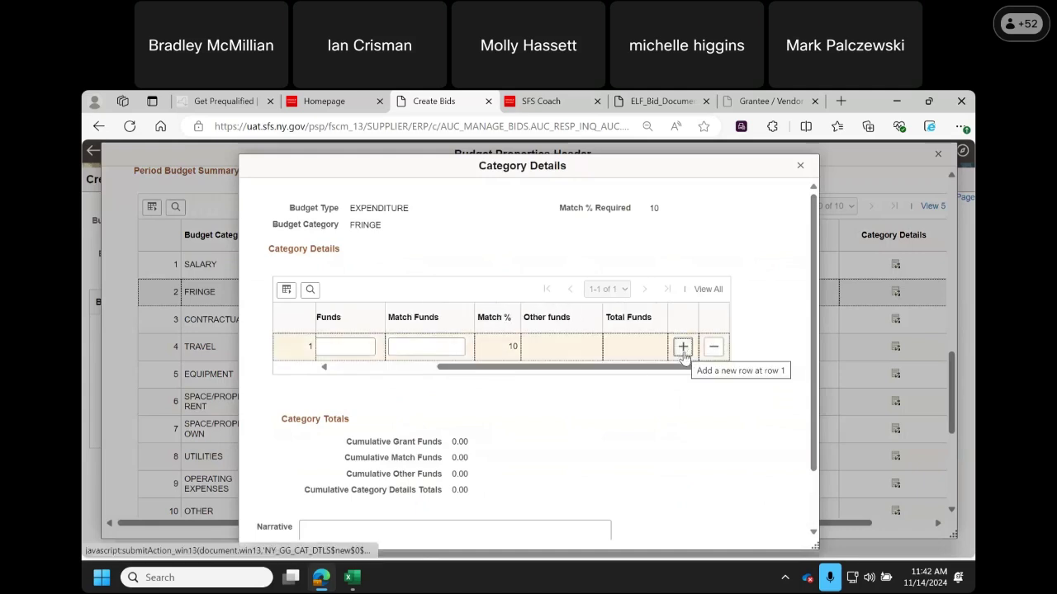
{"action": "scroll", "coordinate": [799, 431], "scroll_direction": "down", "scroll_amount": 2}
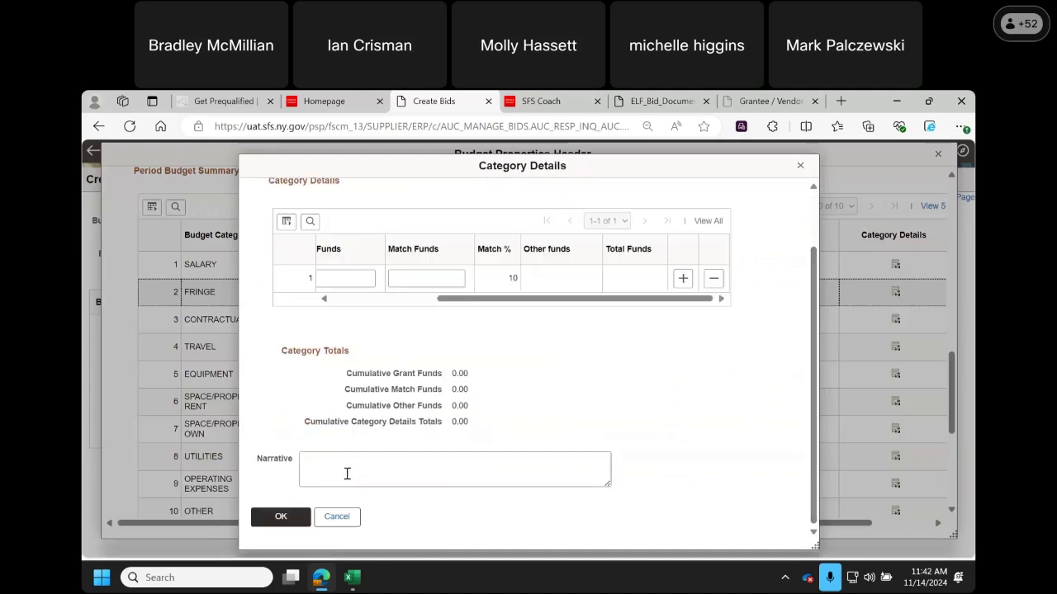
{"action": "left_click", "coordinate": [280, 518]}
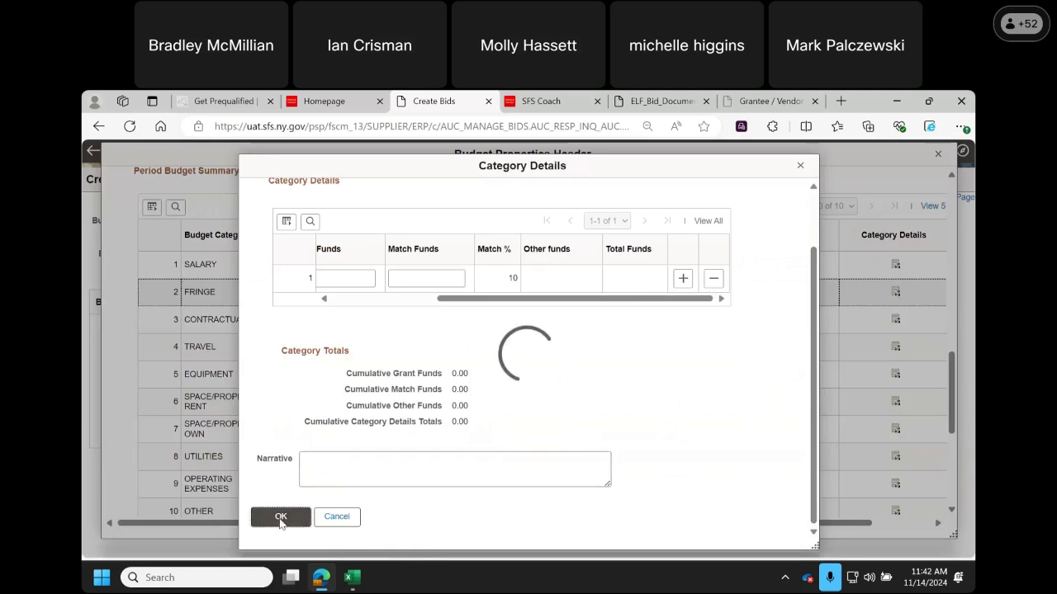
- Save the period budget and go back to the Bid Event Periods page
{"action": "left_click_drag", "start_coordinate": [951, 376], "coordinate": [951, 463]}
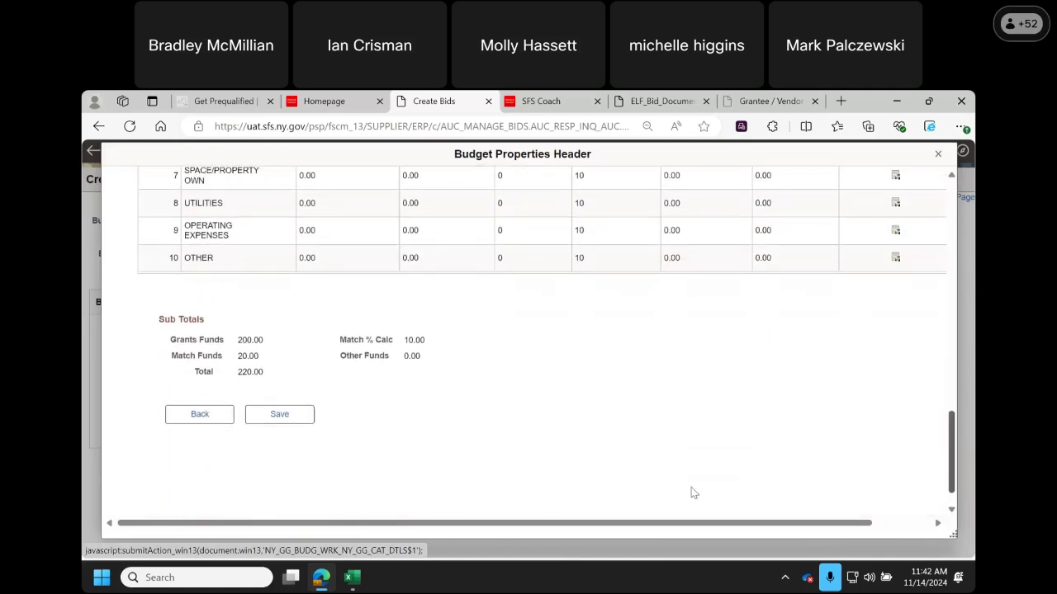
{"action": "left_click", "coordinate": [279, 415]}
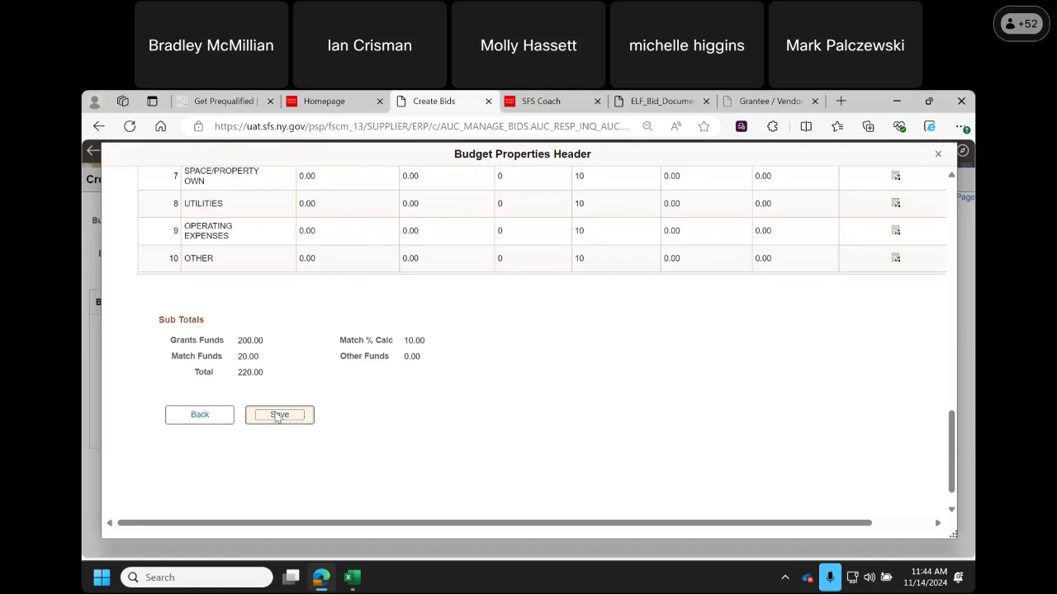
{"action": "left_click", "coordinate": [209, 421]}
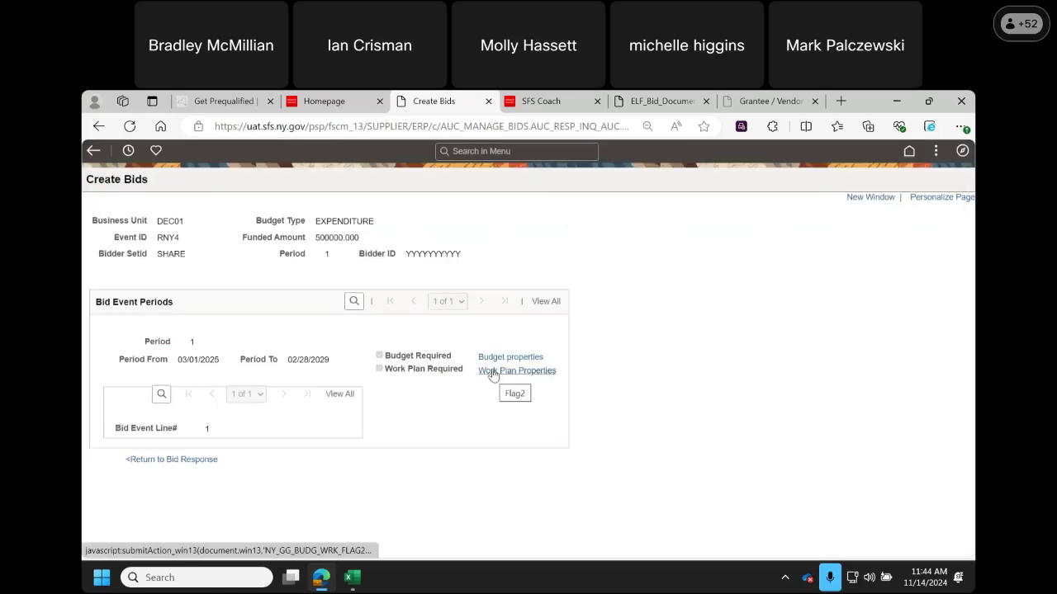
- Return to the bid response and reopen the period details of line 1
{"action": "left_click", "coordinate": [175, 461]}
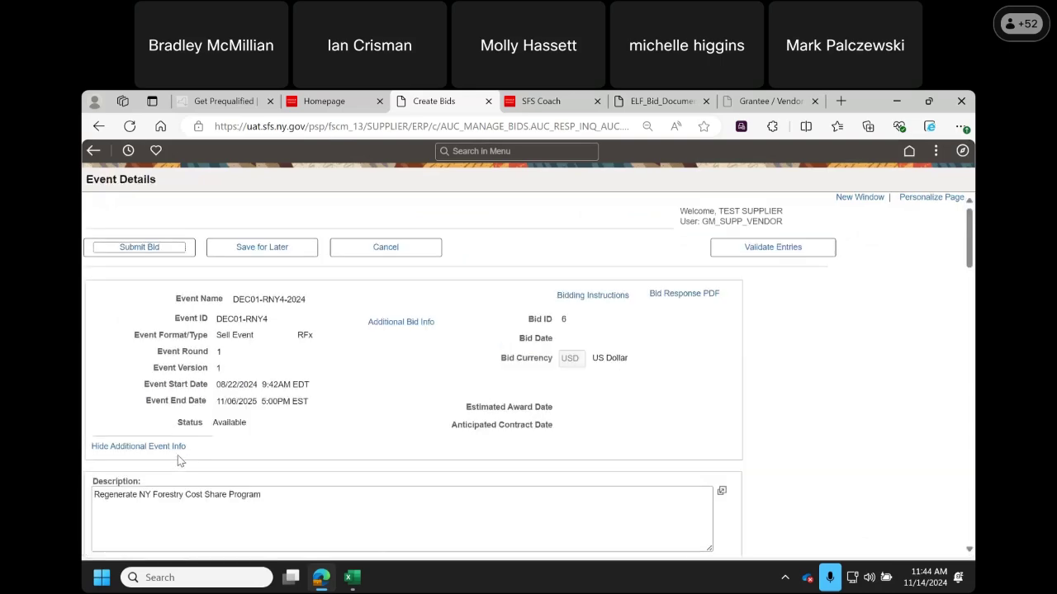
{"action": "scroll", "coordinate": [972, 264], "scroll_direction": "down", "scroll_amount": 20}
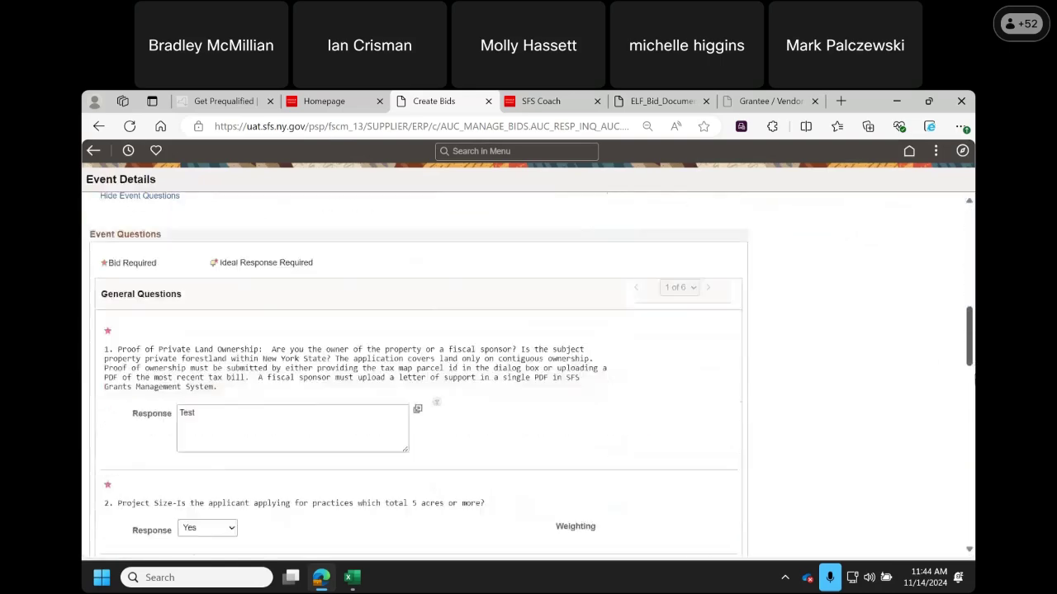
{"action": "scroll", "coordinate": [254, 448], "scroll_direction": "down", "scroll_amount": 10}
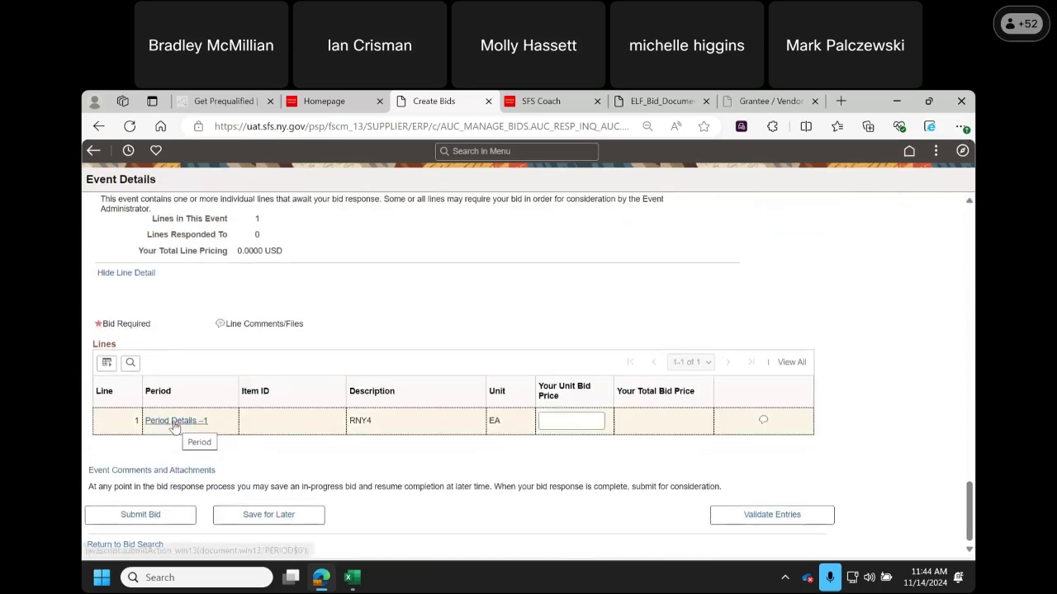
{"action": "left_click", "coordinate": [172, 422]}
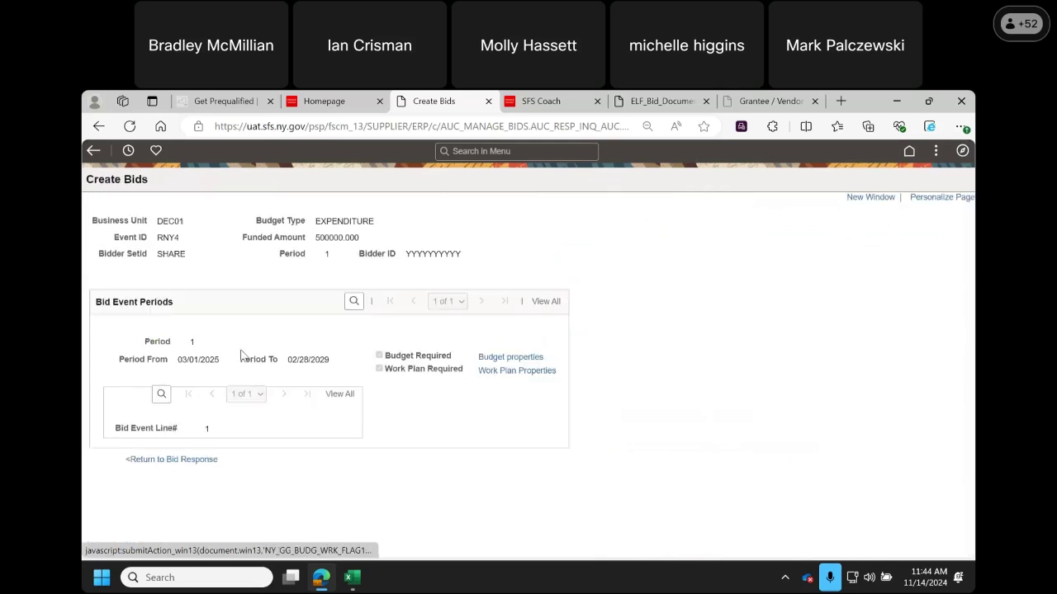
- Open the period's Work Plan Properties and enter "Test" as the project summary
{"action": "left_click", "coordinate": [509, 370]}
{"action": "left_click", "coordinate": [503, 376]}
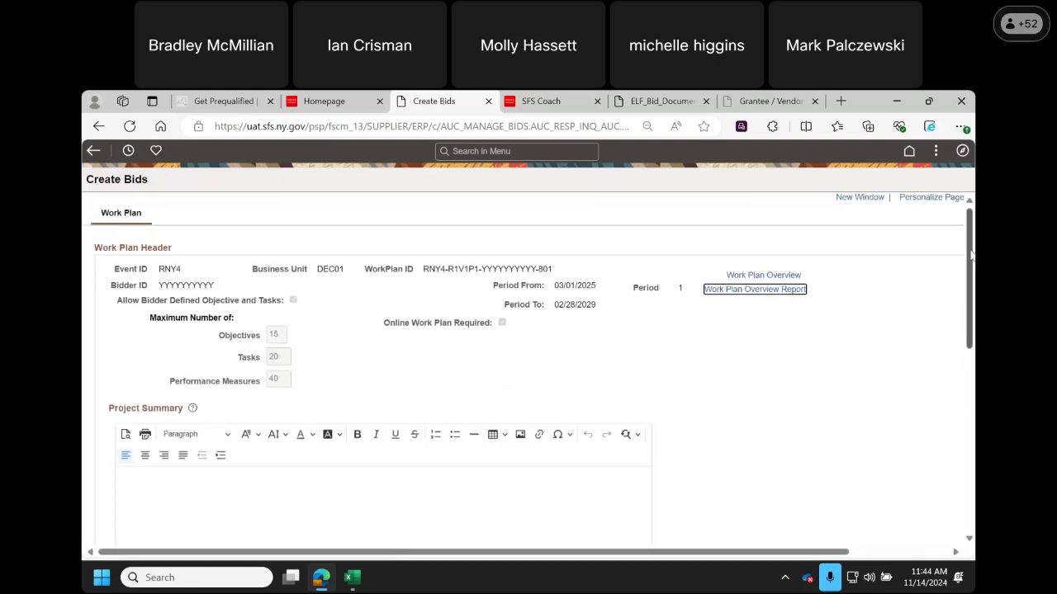
{"action": "scroll", "coordinate": [972, 256], "scroll_direction": "down", "scroll_amount": 2}
{"action": "scroll", "coordinate": [972, 256], "scroll_direction": "down", "scroll_amount": 1}
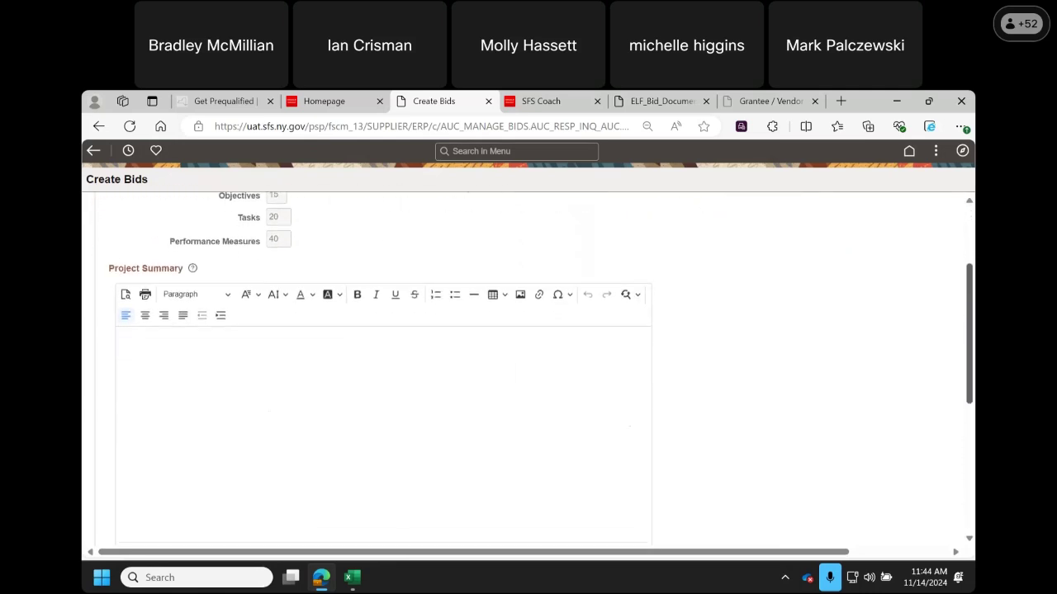
{"action": "left_click", "coordinate": [188, 353]}
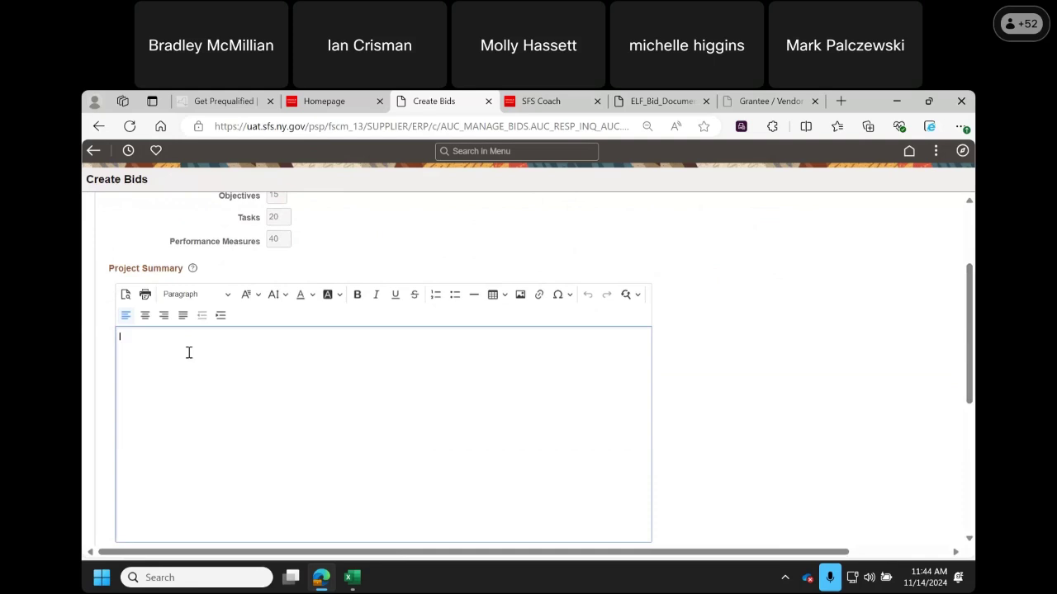
{"action": "type", "text": "Test"}
- Enter "Test" as the first objective's name and description and try to save the work plan
{"action": "scroll", "coordinate": [972, 329], "scroll_direction": "down", "scroll_amount": 1}
{"action": "scroll", "coordinate": [972, 329], "scroll_direction": "down", "scroll_amount": 5}
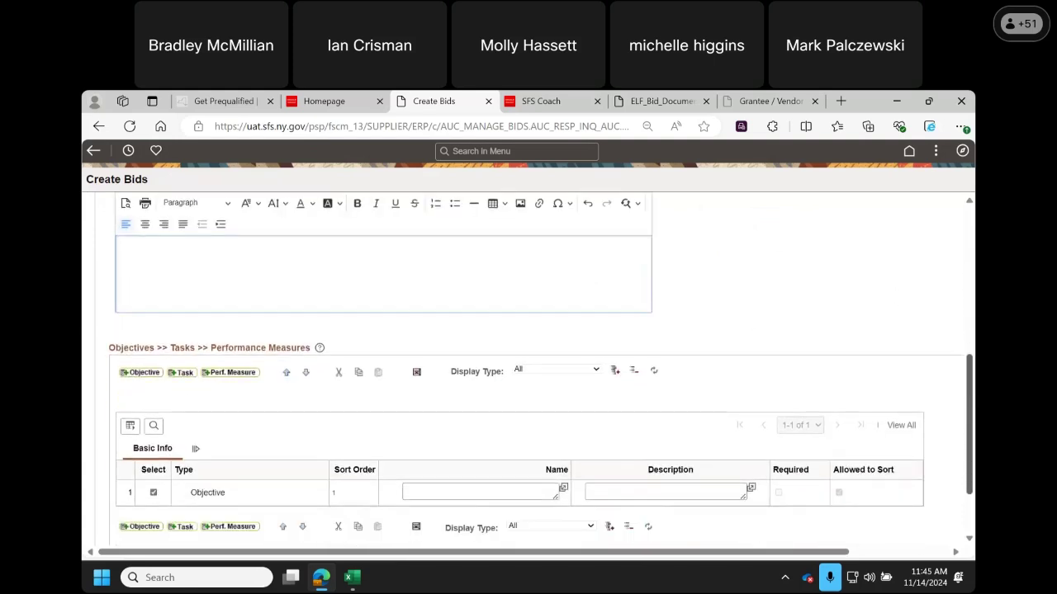
{"action": "scroll", "coordinate": [972, 328], "scroll_direction": "down", "scroll_amount": 1}
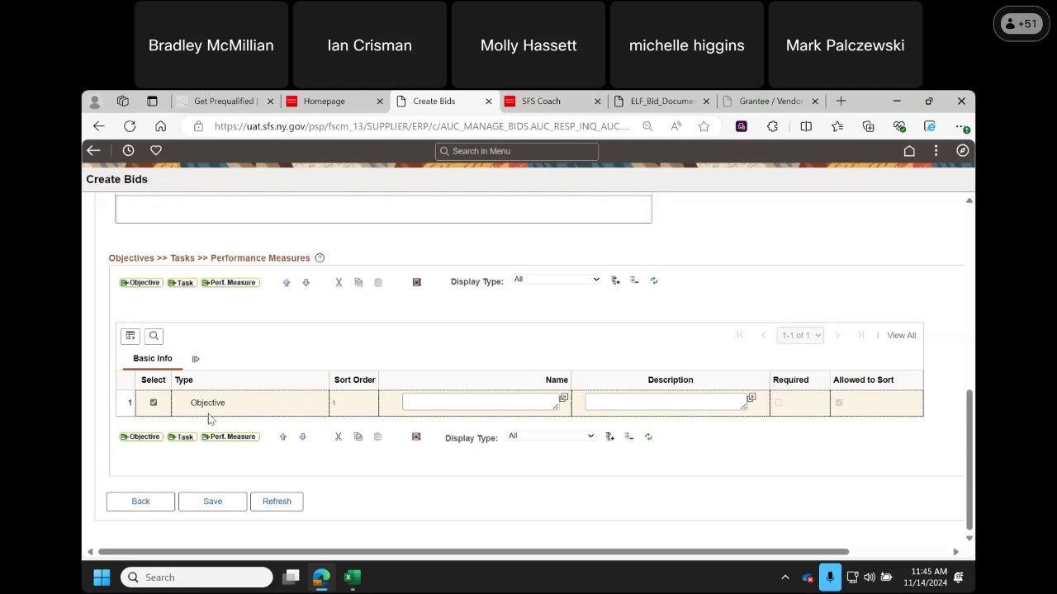
{"action": "left_click", "coordinate": [487, 401]}
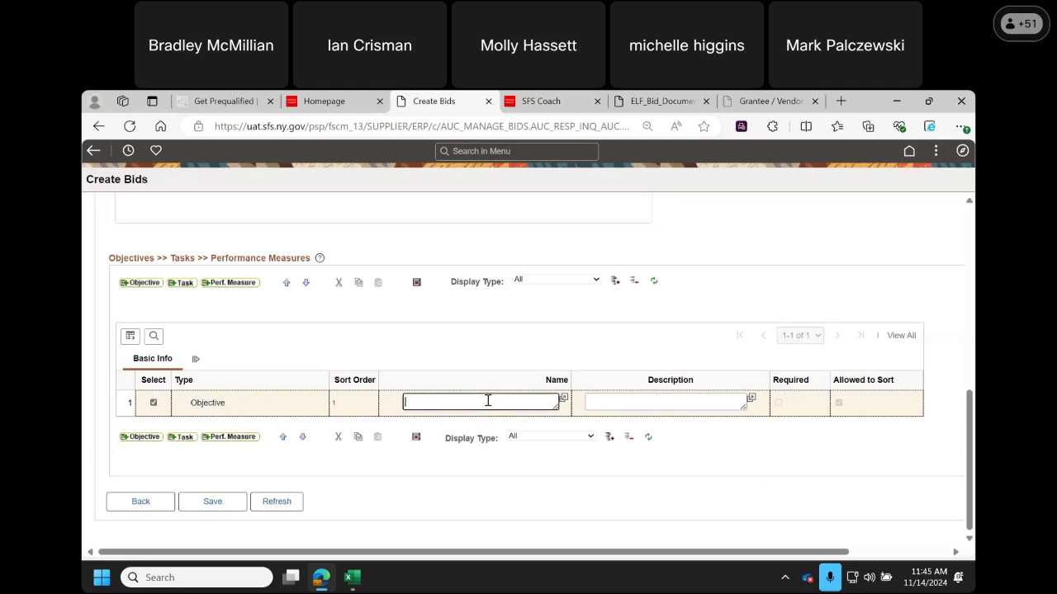
{"action": "type", "text": "Test"}
{"action": "left_click", "coordinate": [605, 403]}
{"action": "type", "text": "Test"}
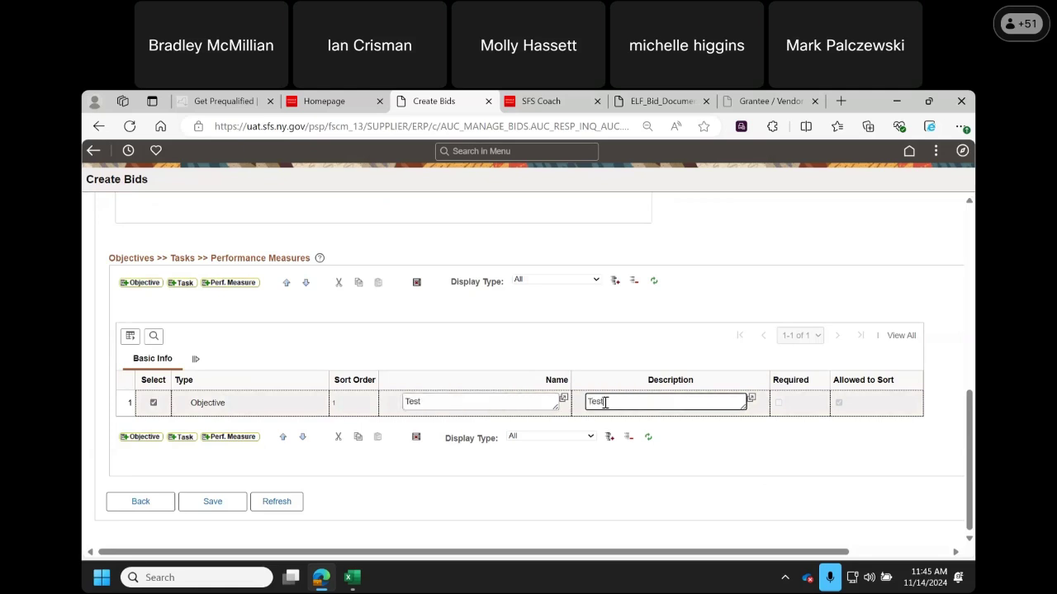
{"action": "left_click", "coordinate": [208, 504]}
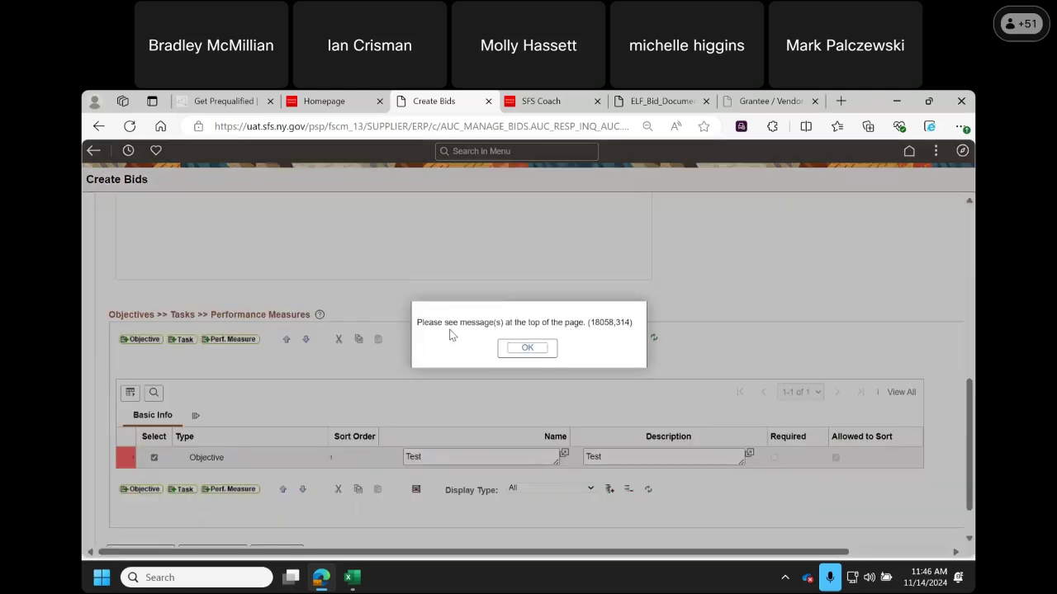
- Dismiss the alert, read the error message in the Work Plan Header, and return to the objectives grid
{"action": "left_click", "coordinate": [538, 349]}
{"action": "left_click_drag", "start_coordinate": [969, 452], "coordinate": [970, 269]}
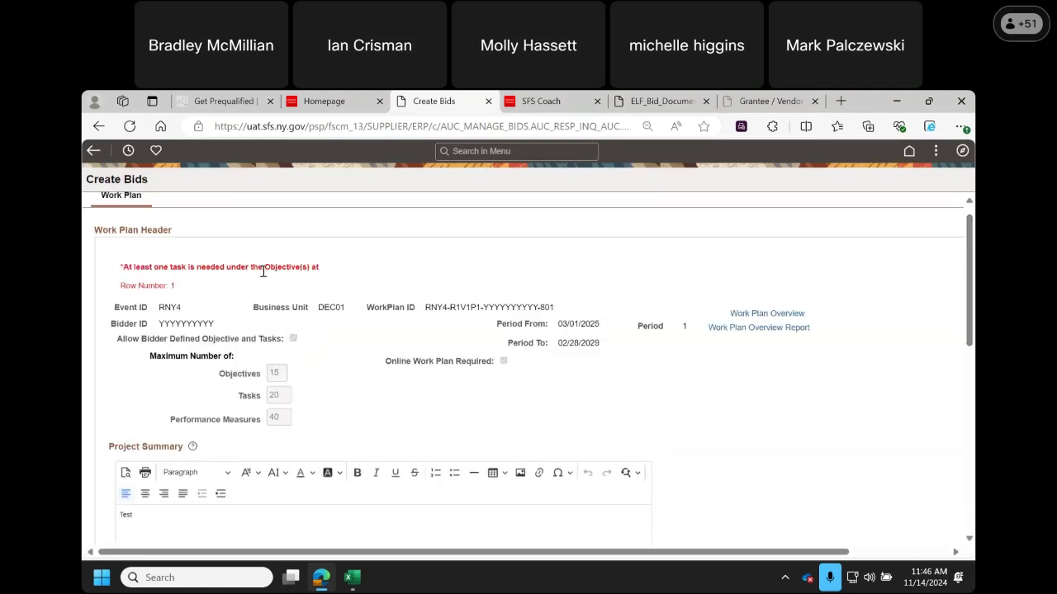
{"action": "left_click_drag", "start_coordinate": [971, 285], "coordinate": [971, 394]}
{"action": "scroll", "coordinate": [464, 496], "scroll_direction": "down", "scroll_amount": 5}
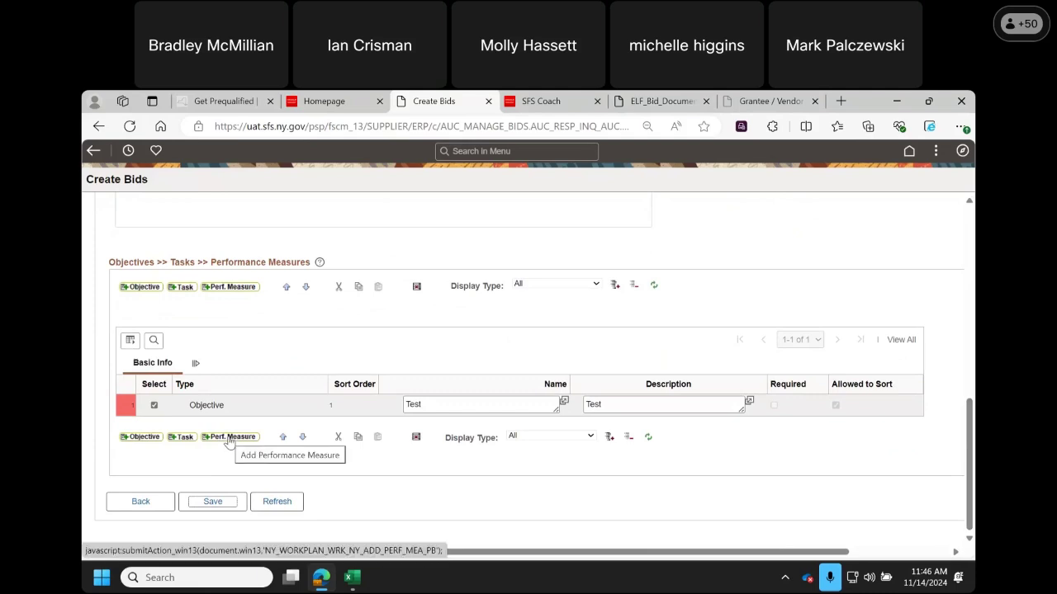
- Add a task under the Test objective and enter "Task" as both its name and description
{"action": "left_click", "coordinate": [182, 437]}
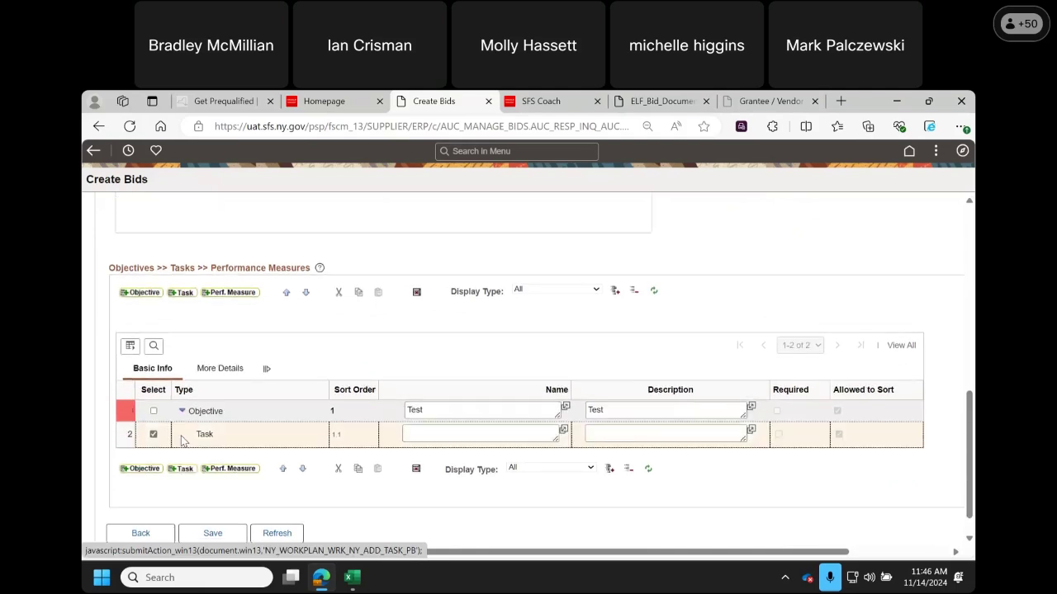
{"action": "left_click", "coordinate": [435, 433]}
{"action": "type", "text": "Task"}
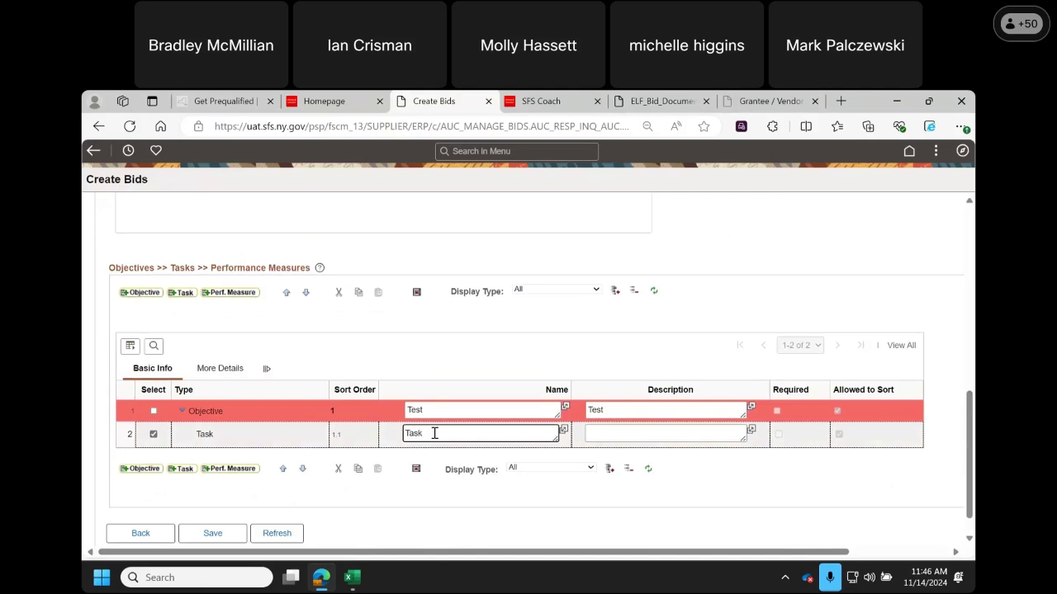
{"action": "left_click", "coordinate": [626, 435]}
{"action": "type", "text": "Task"}
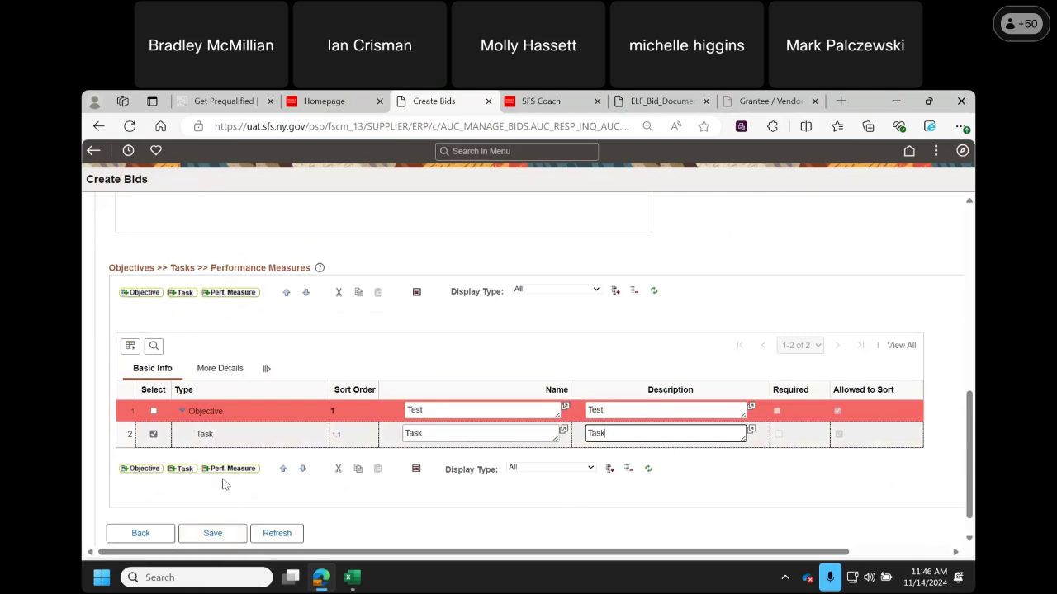
- Try to save the work plan, dismiss the alert and read the error message in the Work Plan Header
{"action": "left_click", "coordinate": [214, 535]}
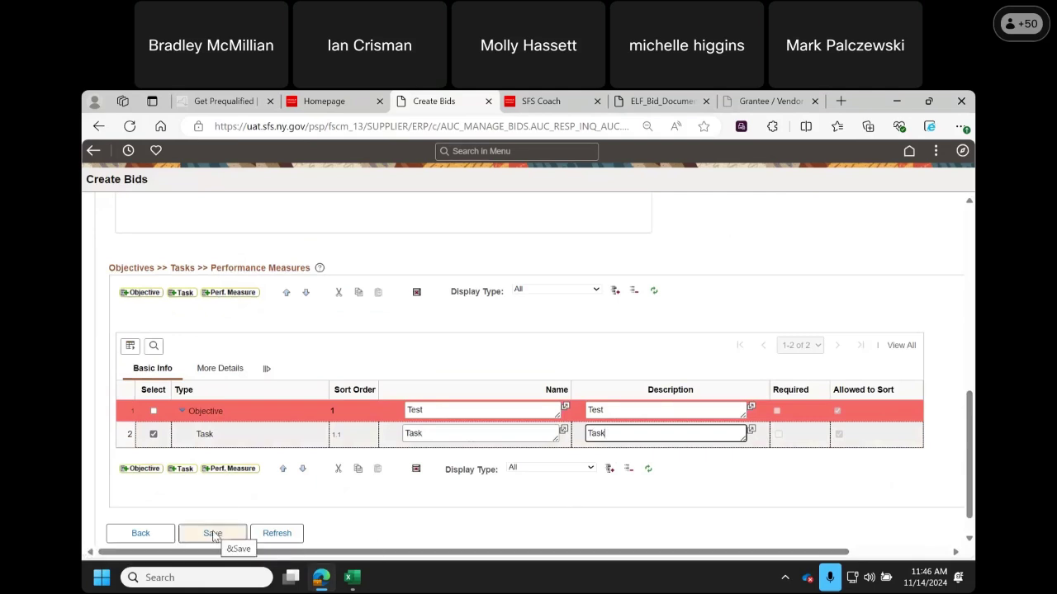
{"action": "left_click", "coordinate": [214, 535]}
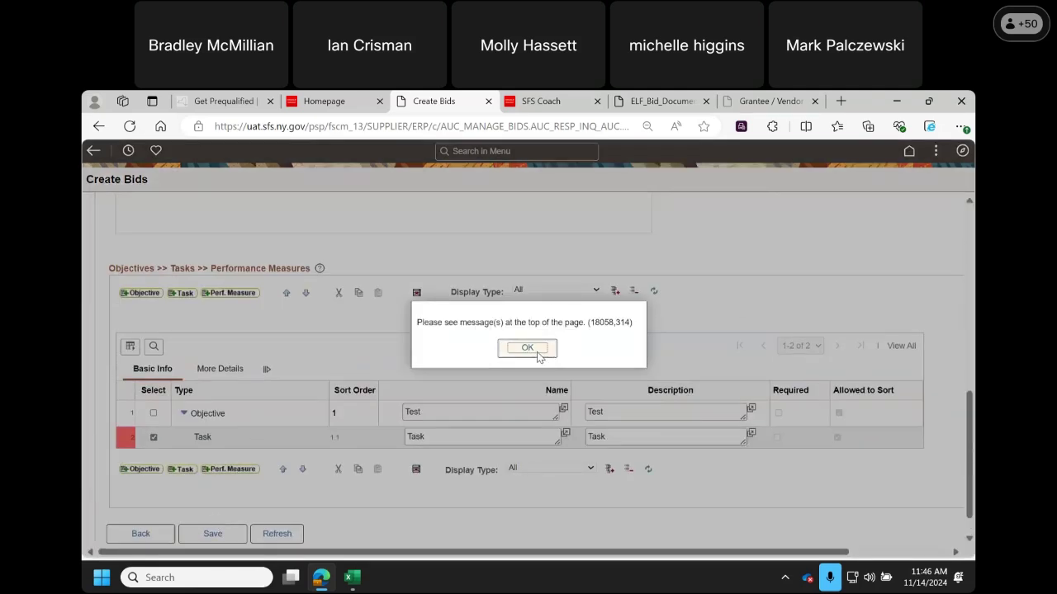
{"action": "left_click", "coordinate": [537, 350]}
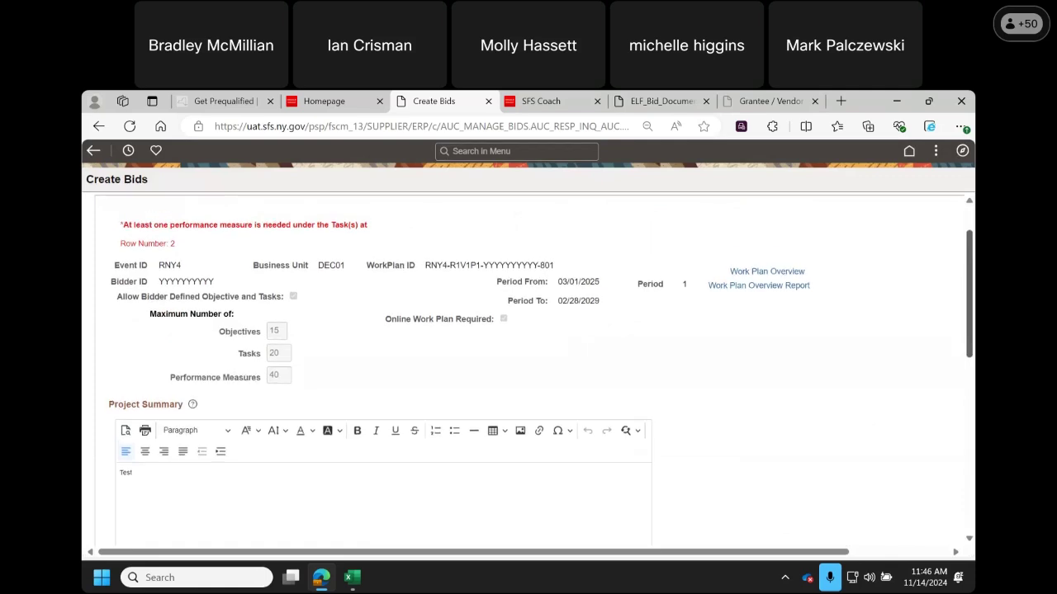
- Add a performance measure under the task and enter "PM" as both its name and description
{"action": "scroll", "coordinate": [778, 472], "scroll_direction": "down", "scroll_amount": 5}
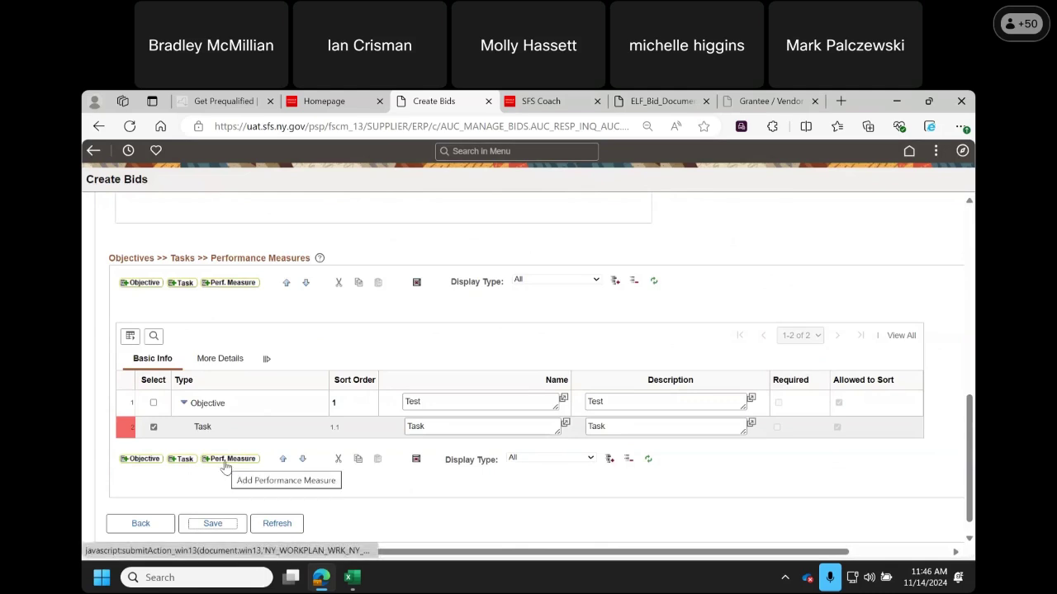
{"action": "left_click", "coordinate": [223, 461]}
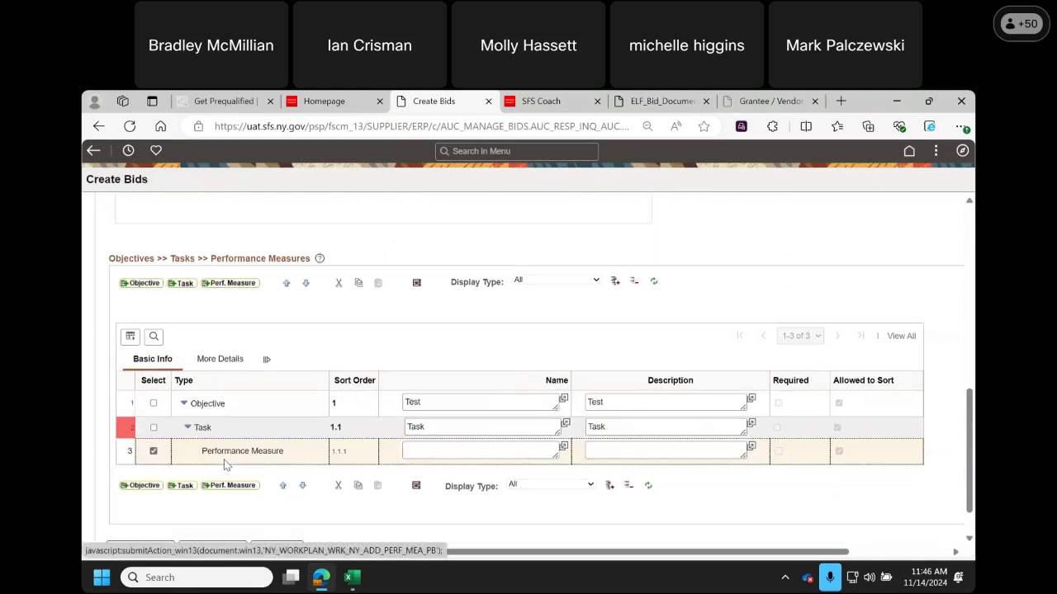
{"action": "left_click", "coordinate": [427, 450]}
{"action": "type", "text": "PM"}
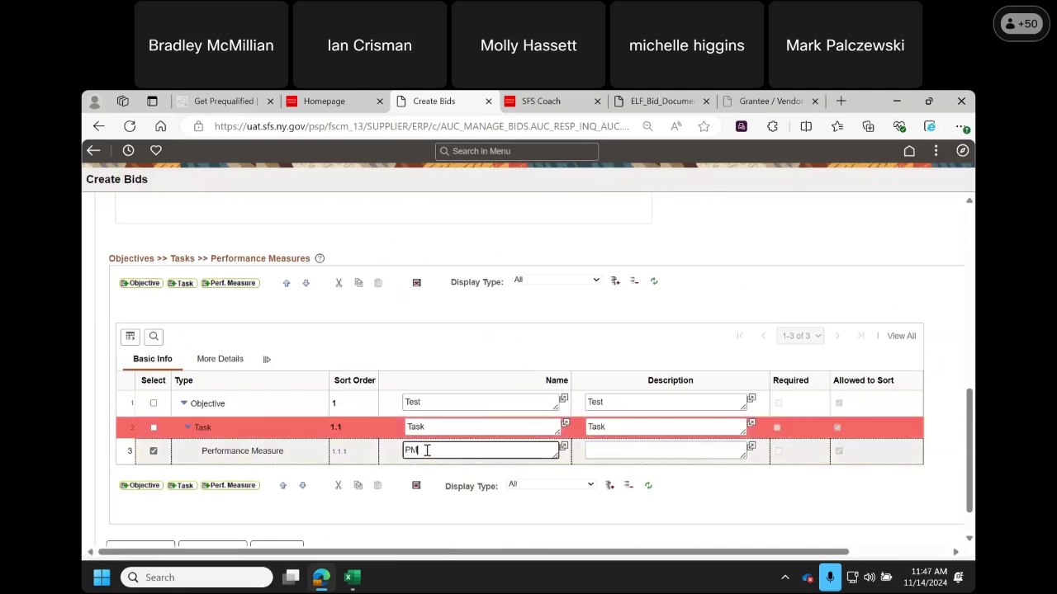
{"action": "left_click", "coordinate": [636, 452]}
{"action": "type", "text": "PM"}
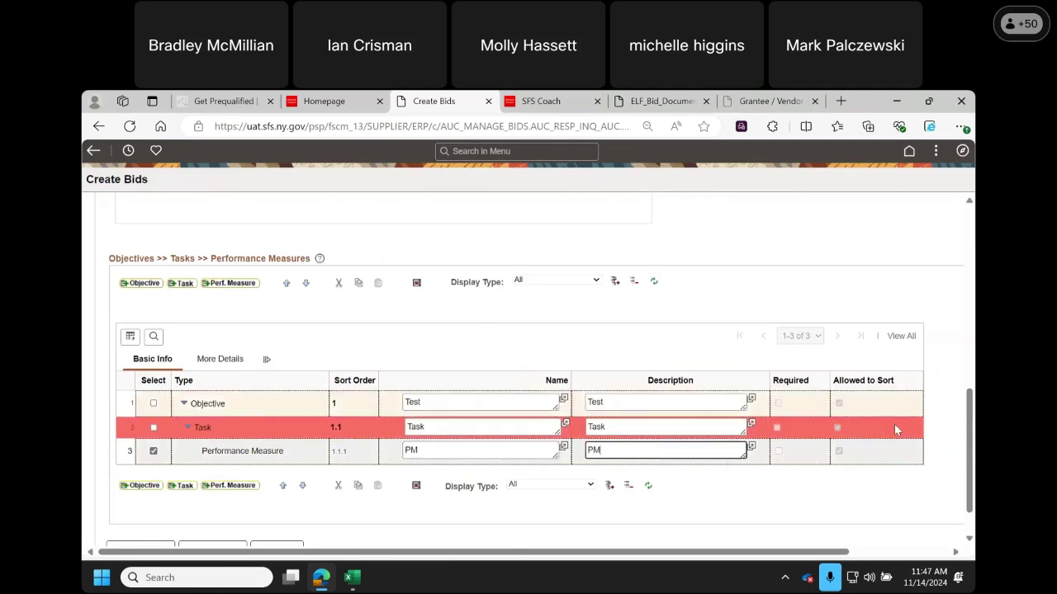
- Try saving the work plan with the performance measure added, check the header for missing required fields, and return to the objectives grid
{"action": "left_click_drag", "start_coordinate": [973, 423], "coordinate": [972, 438]}
{"action": "left_click", "coordinate": [212, 511]}
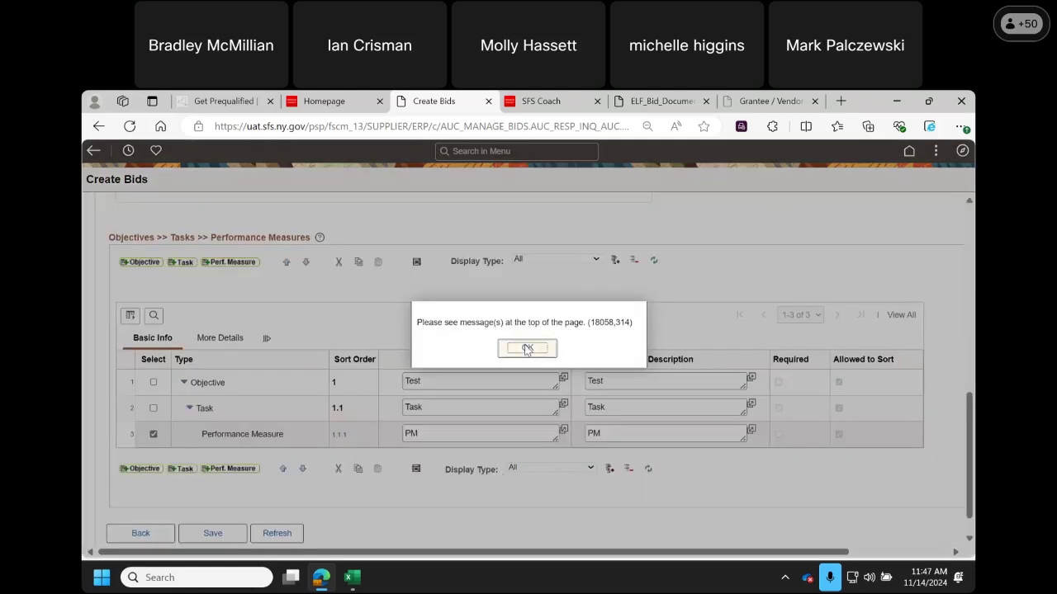
{"action": "left_click", "coordinate": [527, 348]}
{"action": "left_click_drag", "start_coordinate": [972, 453], "coordinate": [973, 289]}
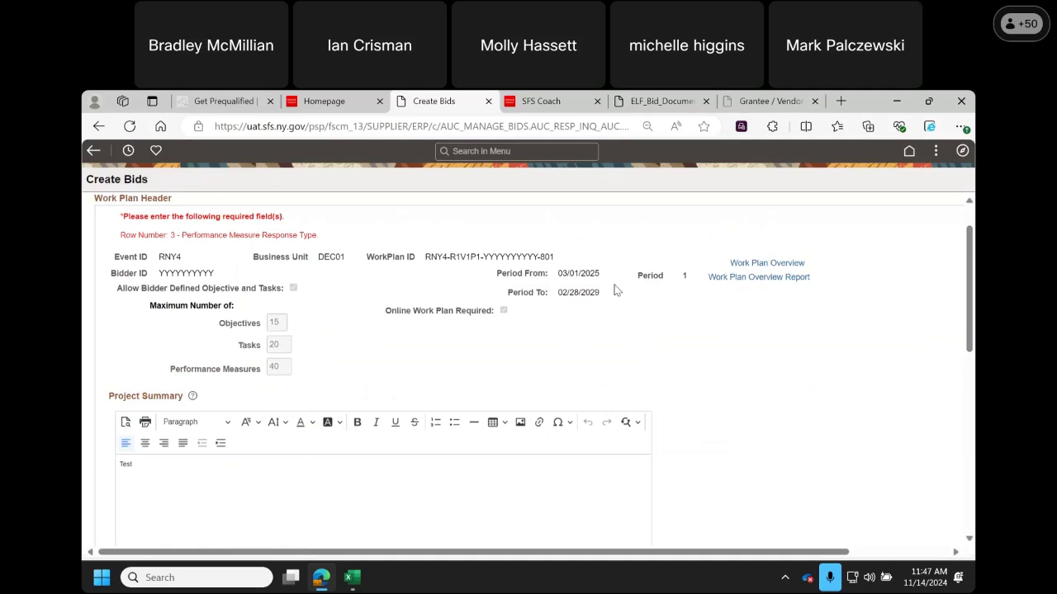
{"action": "left_click_drag", "start_coordinate": [969, 241], "coordinate": [969, 380]}
{"action": "scroll", "coordinate": [776, 512], "scroll_direction": "down", "scroll_amount": 1}
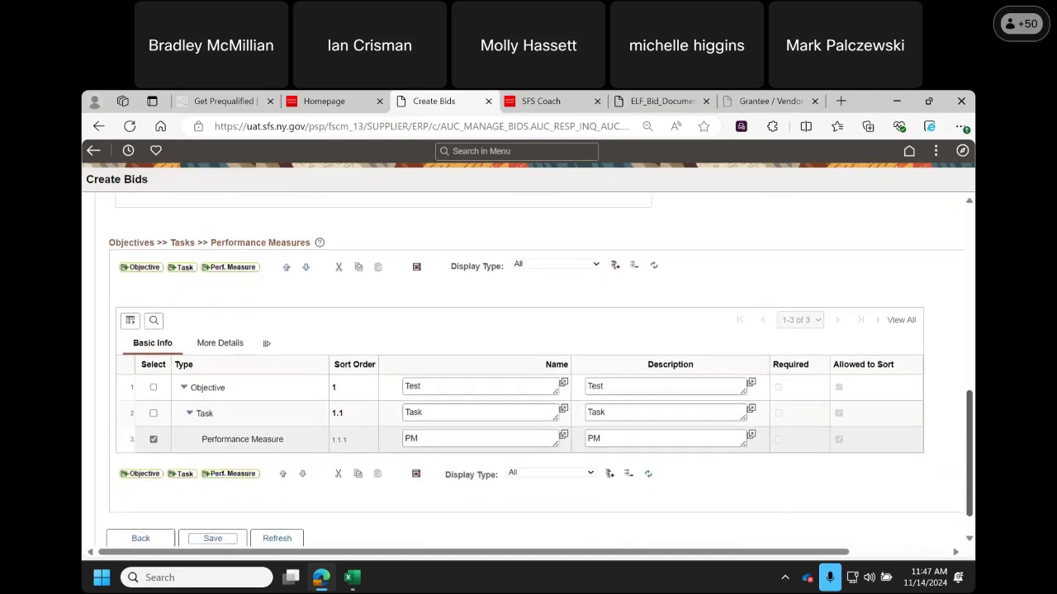
- Set the performance measure's response type to Text/Comment, enter "Text" as its target/goal, and save the work plan
{"action": "left_click_drag", "start_coordinate": [607, 549], "coordinate": [447, 547]}
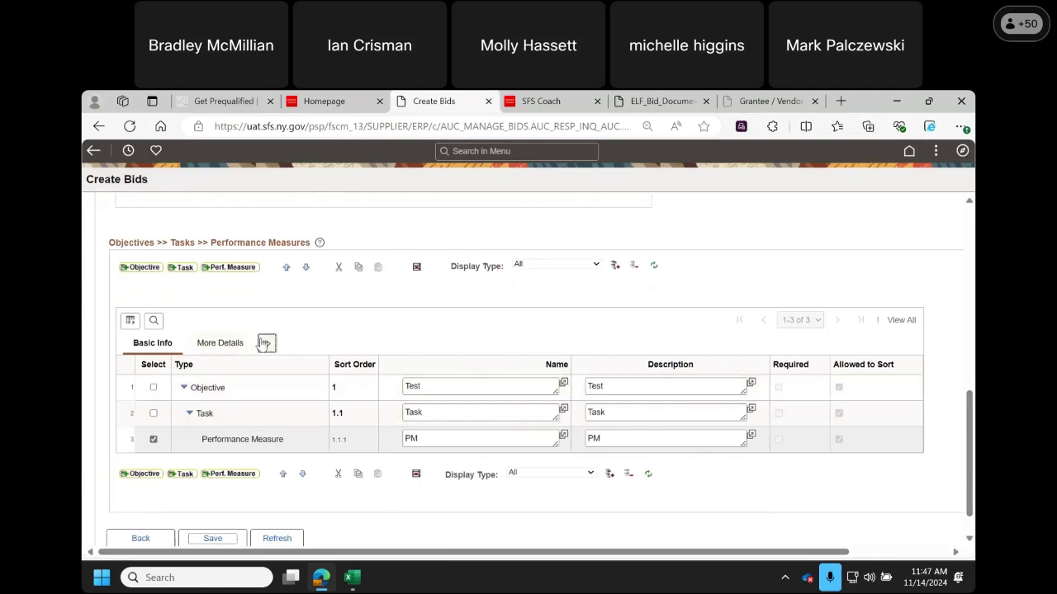
{"action": "left_click", "coordinate": [216, 344]}
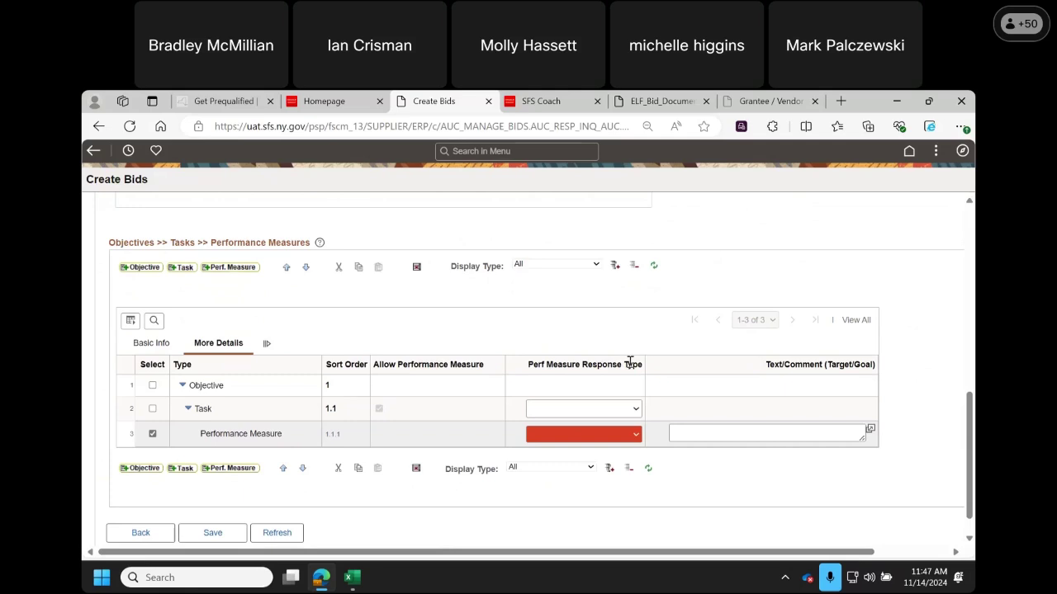
{"action": "left_click", "coordinate": [152, 345]}
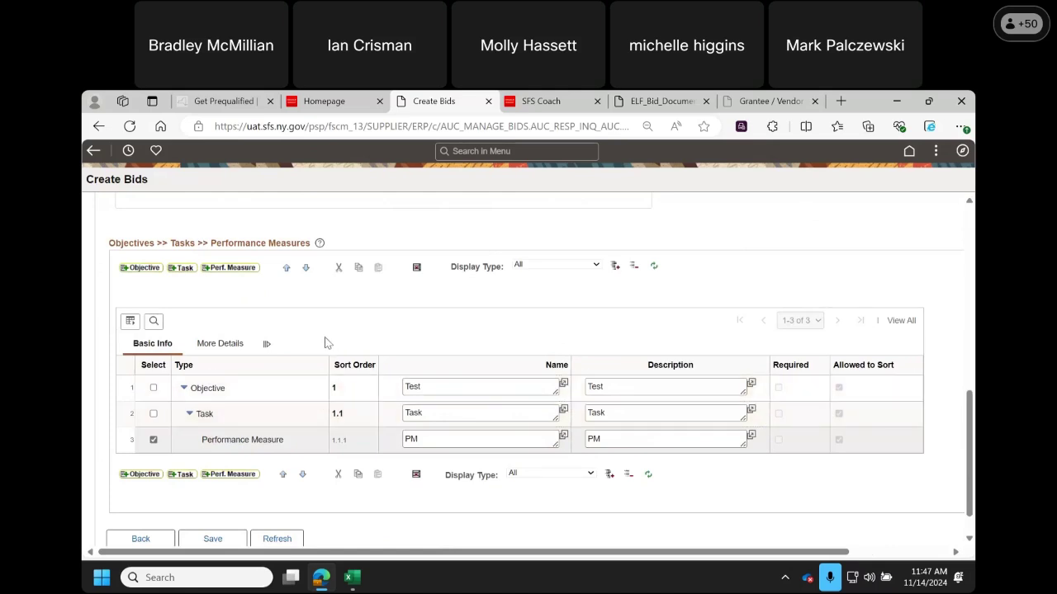
{"action": "left_click", "coordinate": [220, 345]}
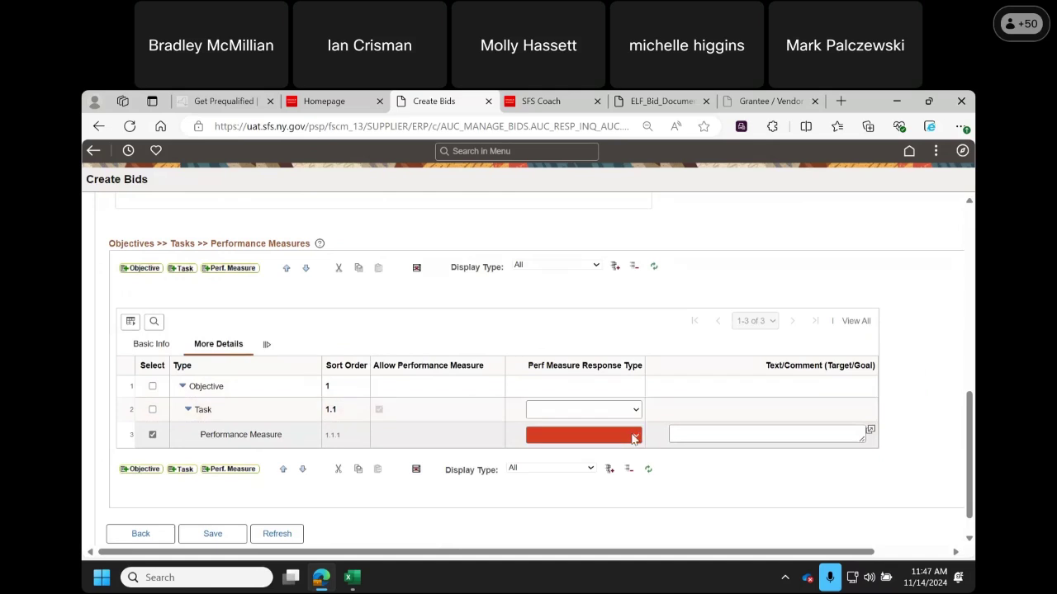
{"action": "left_click", "coordinate": [636, 438]}
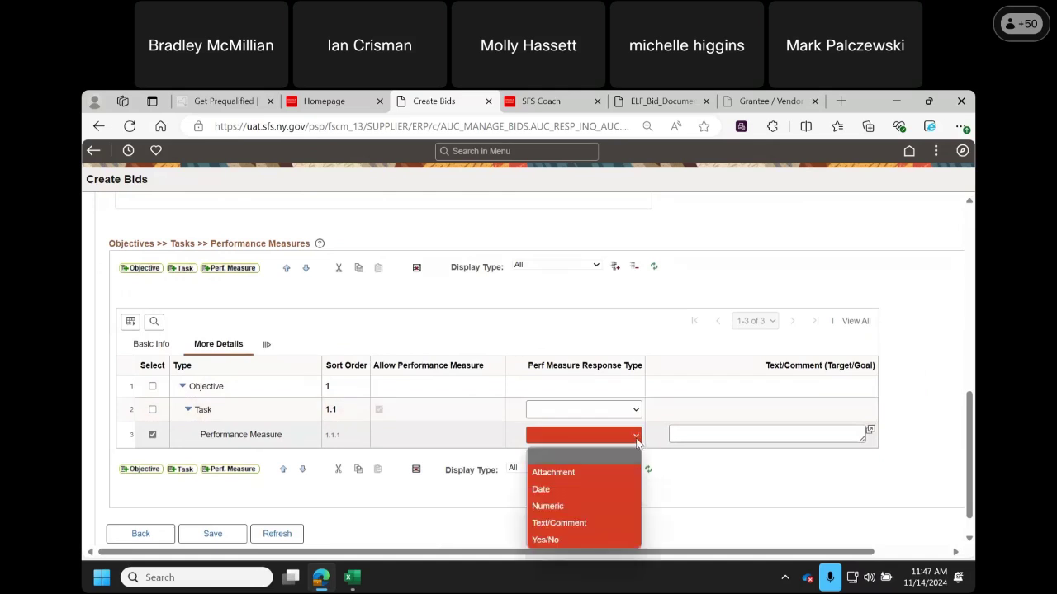
{"action": "left_click", "coordinate": [568, 523]}
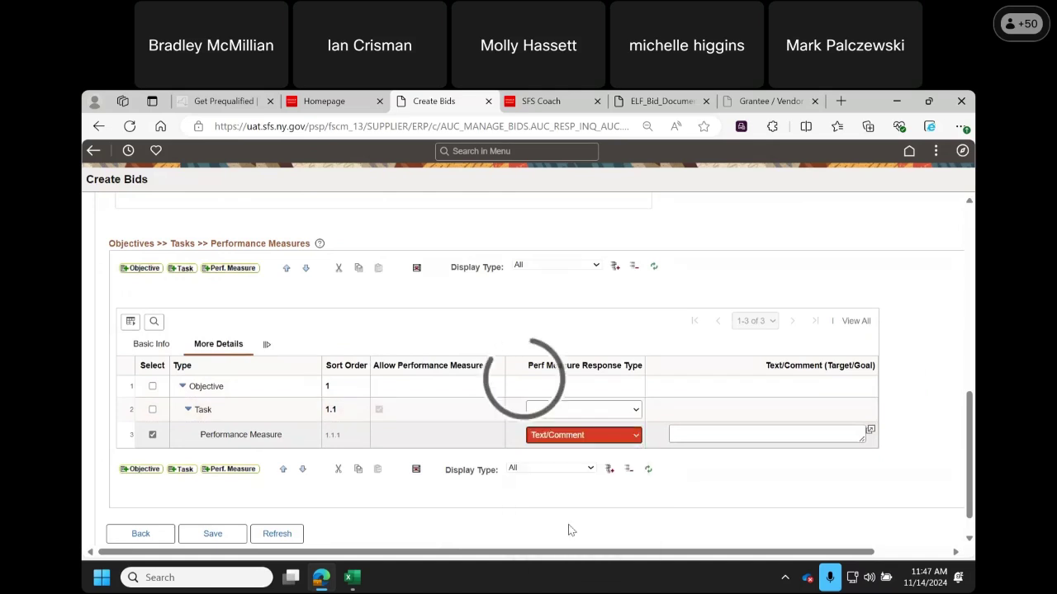
{"action": "left_click", "coordinate": [704, 432]}
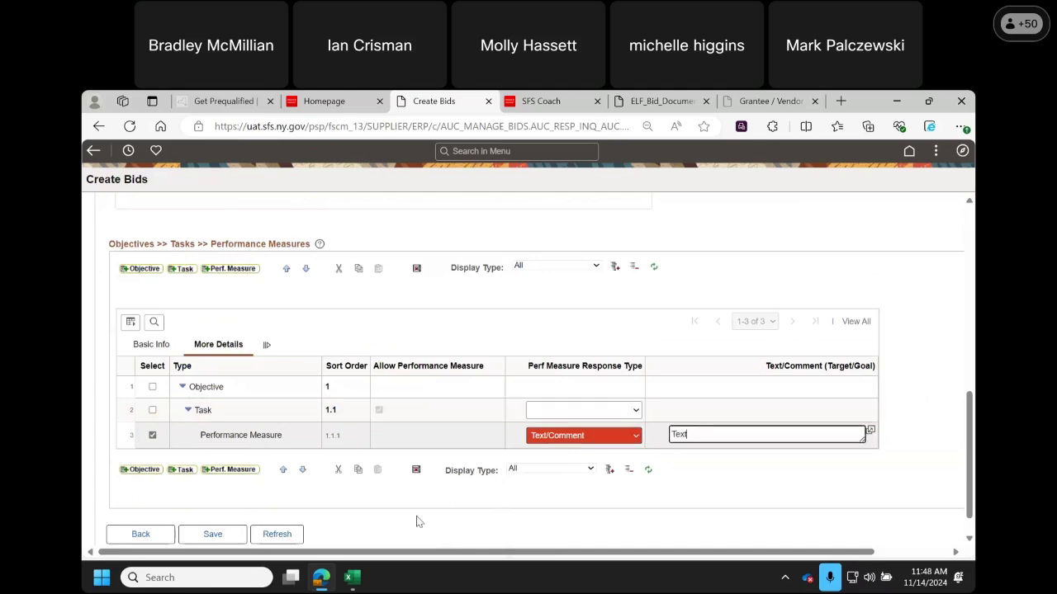
{"action": "left_click", "coordinate": [212, 535]}
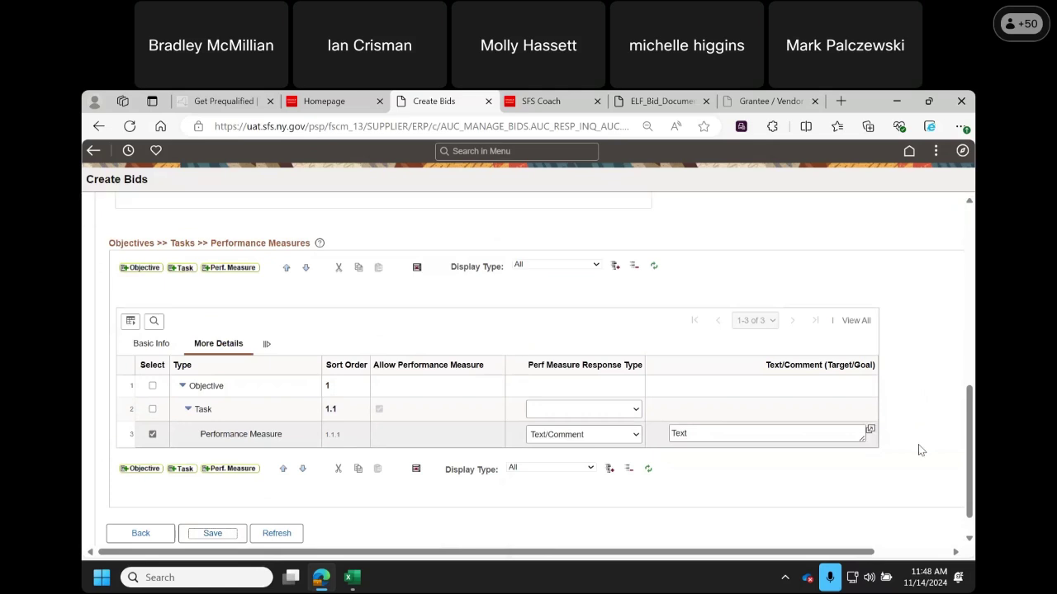
- Look over the available response types for the performance measure, leave the choice as is, and return to the basic information view
{"action": "left_click", "coordinate": [635, 435]}
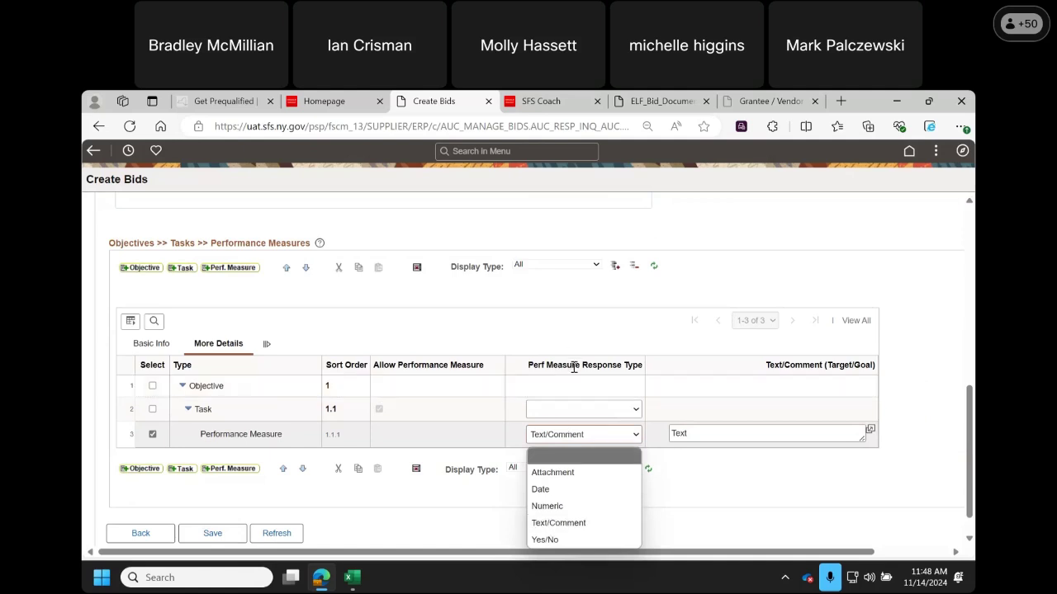
{"action": "left_click", "coordinate": [218, 350]}
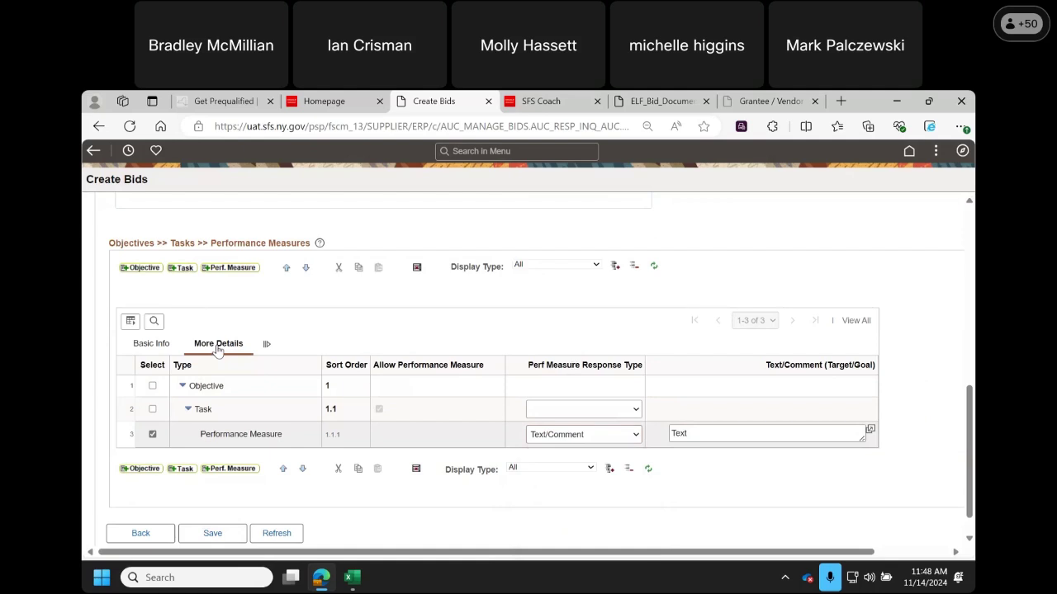
{"action": "left_click", "coordinate": [151, 343]}
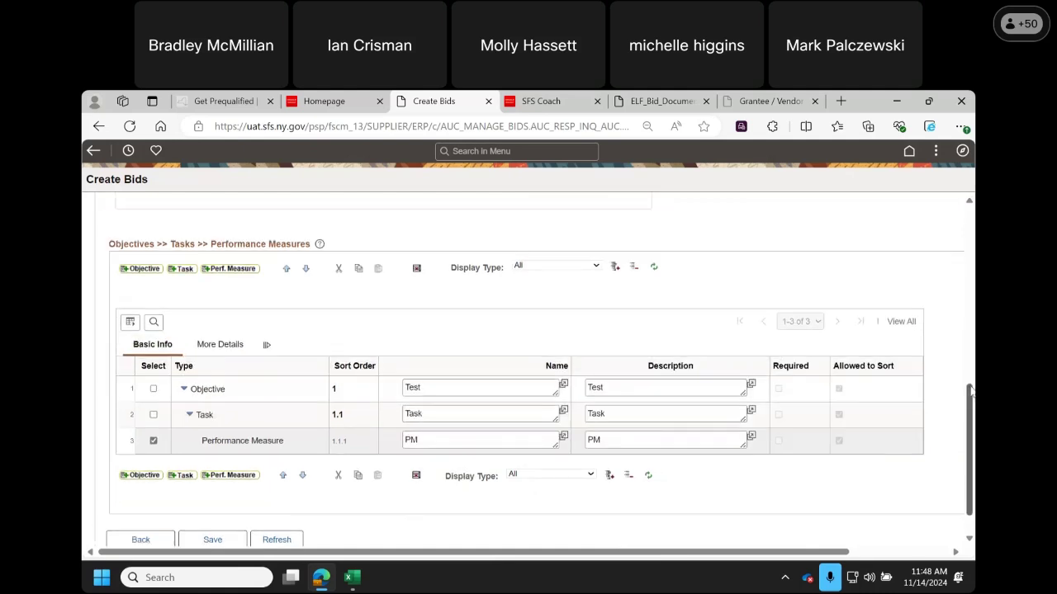
{"action": "scroll", "coordinate": [421, 488], "scroll_direction": "down", "scroll_amount": 1}
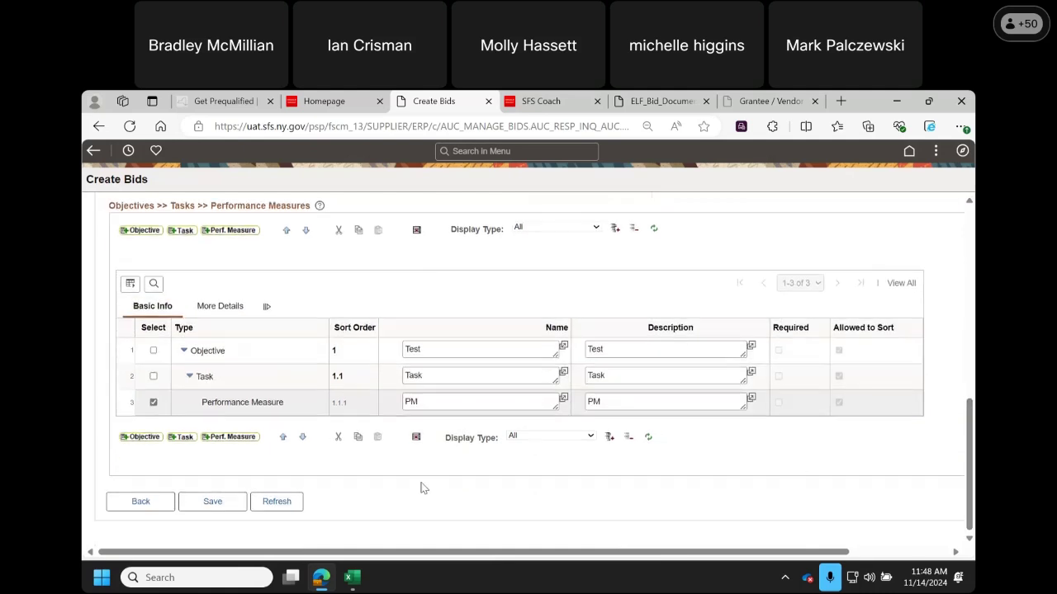
- Try to add a performance measure with only the Test objective selected, and dismiss the alert
{"action": "left_click", "coordinate": [153, 351]}
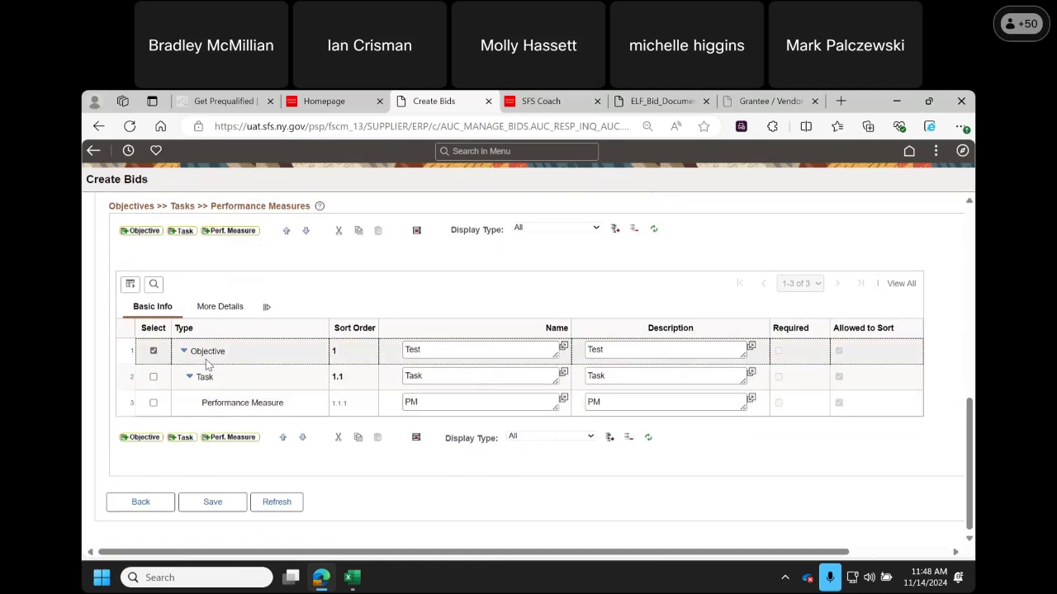
{"action": "left_click", "coordinate": [233, 442]}
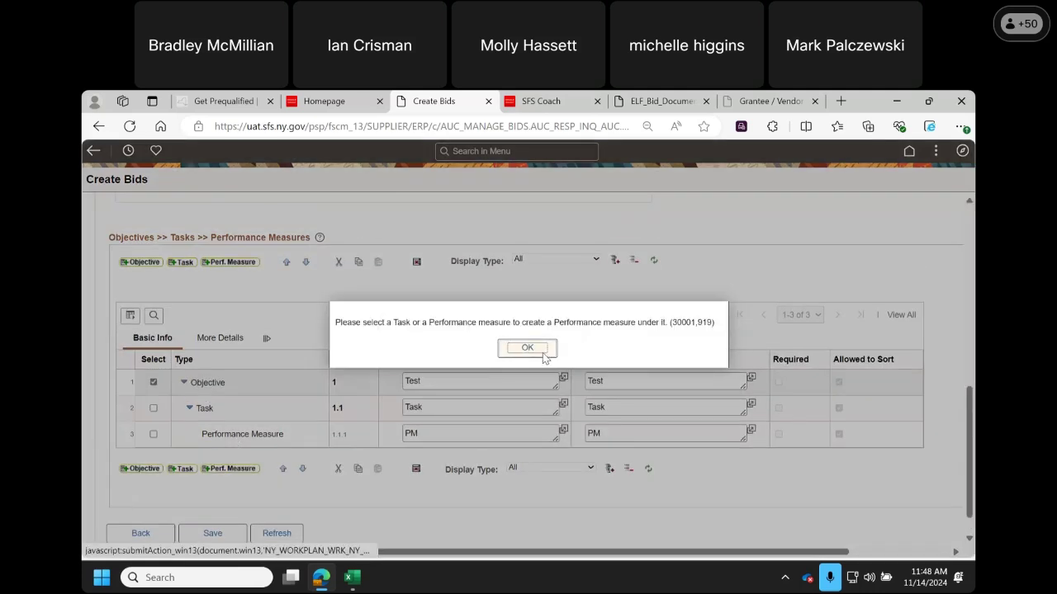
{"action": "left_click", "coordinate": [542, 353]}
- Add a second performance measure after the PM measure and remove the blank entry again
{"action": "left_click", "coordinate": [154, 436]}
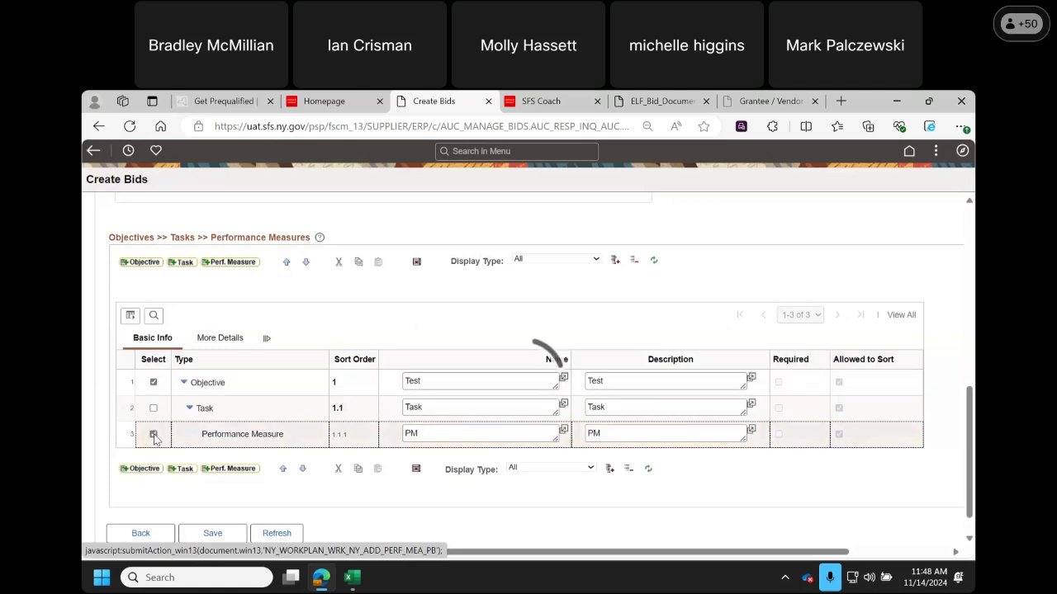
{"action": "left_click", "coordinate": [248, 468]}
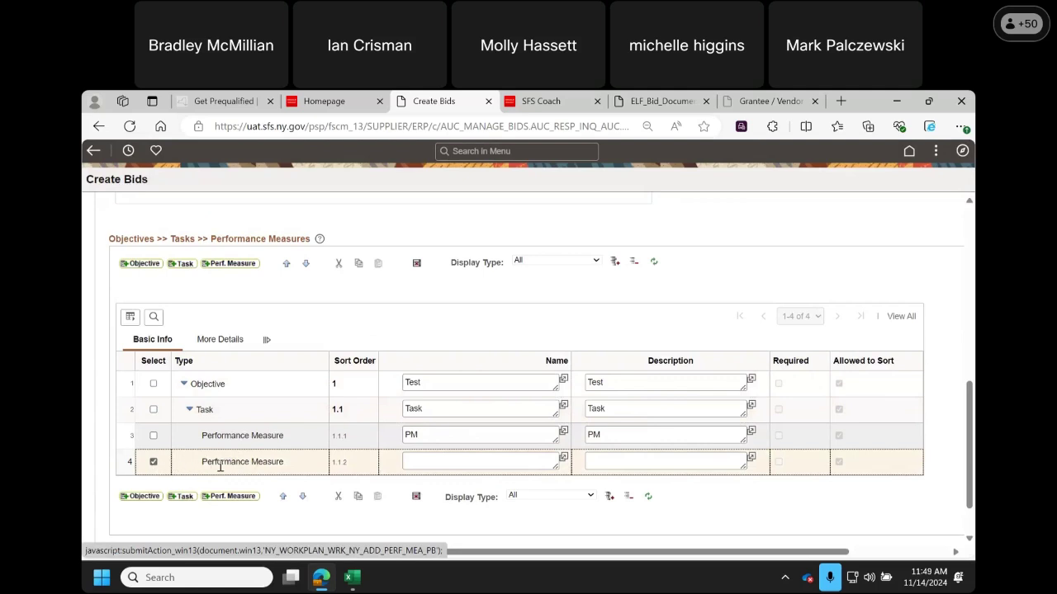
{"action": "left_click", "coordinate": [416, 498]}
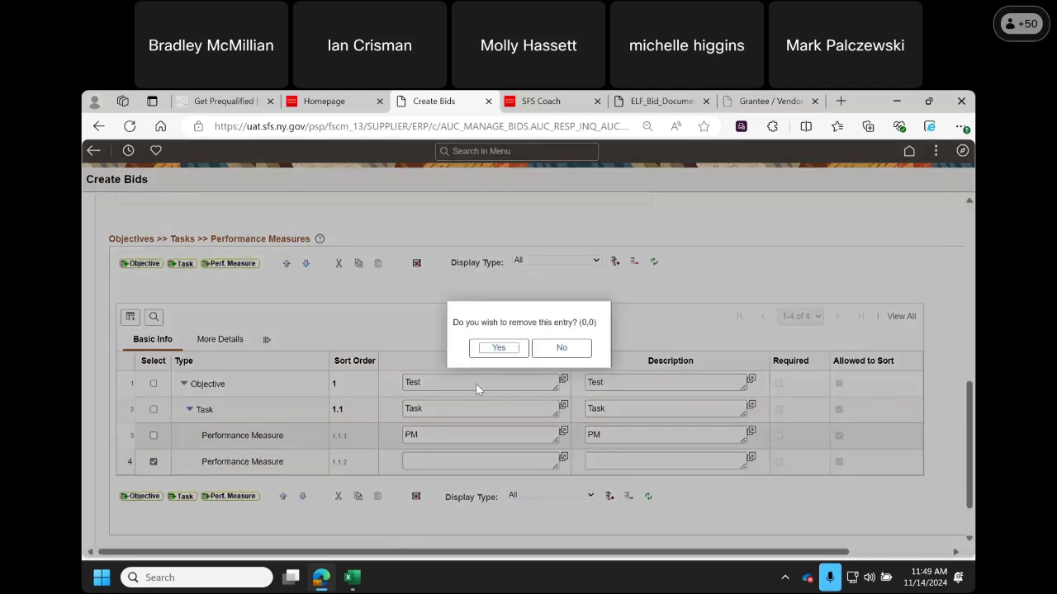
{"action": "left_click", "coordinate": [499, 350]}
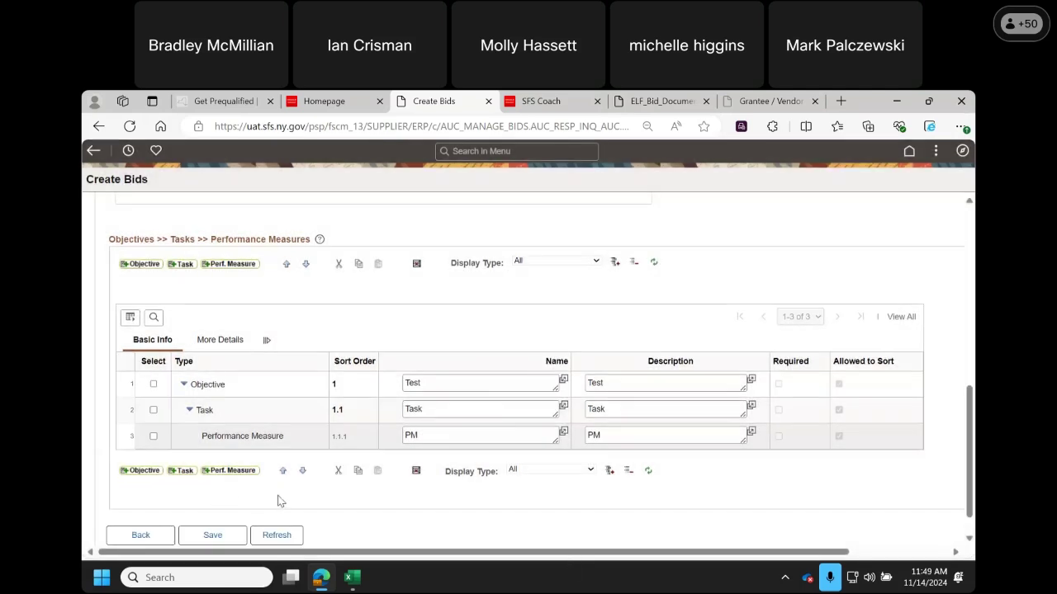
- Add a second objective after the Test objective, with "Test 2" as its name and description
{"action": "left_click", "coordinate": [141, 469]}
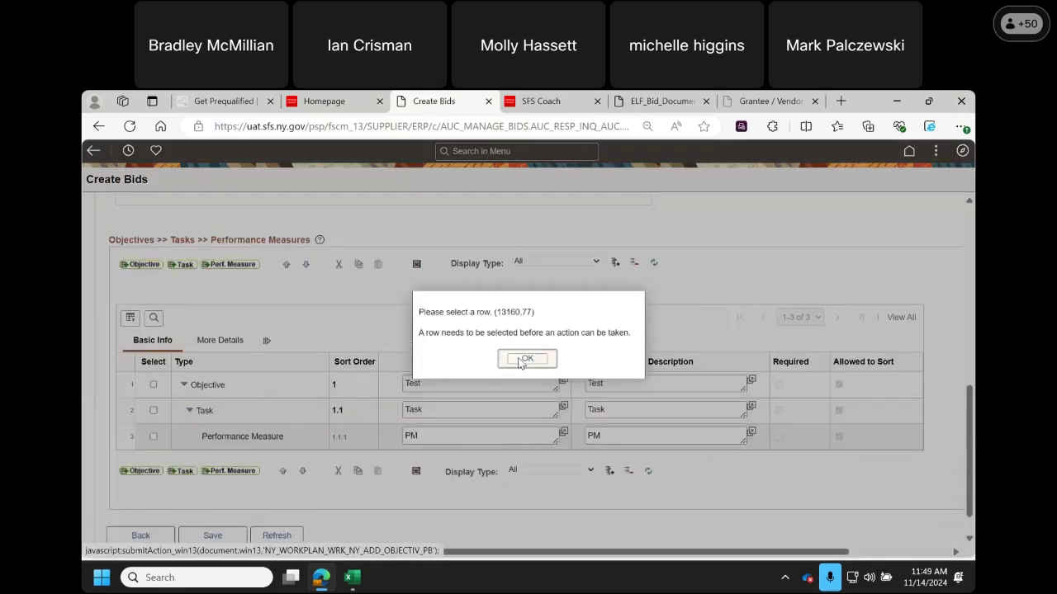
{"action": "left_click", "coordinate": [513, 362]}
{"action": "left_click", "coordinate": [154, 386]}
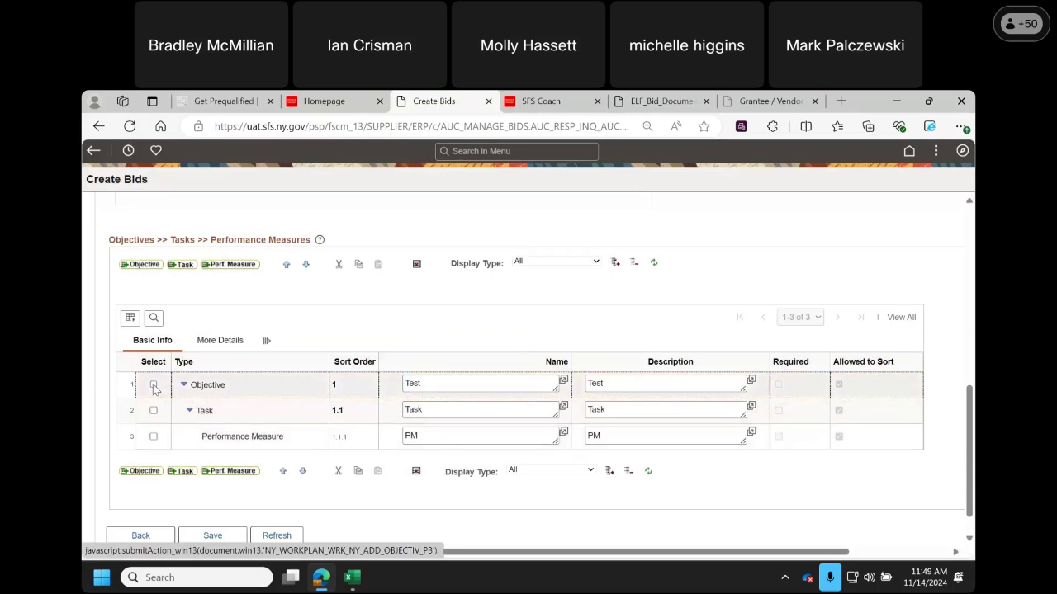
{"action": "left_click", "coordinate": [140, 472]}
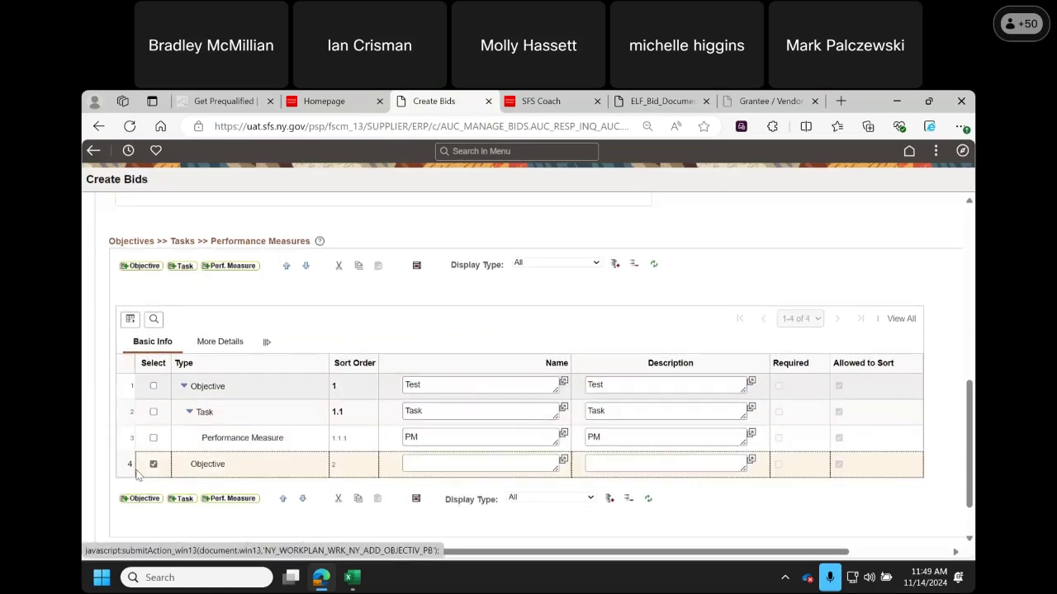
{"action": "left_click", "coordinate": [462, 463]}
{"action": "type", "text": "Test 2"}
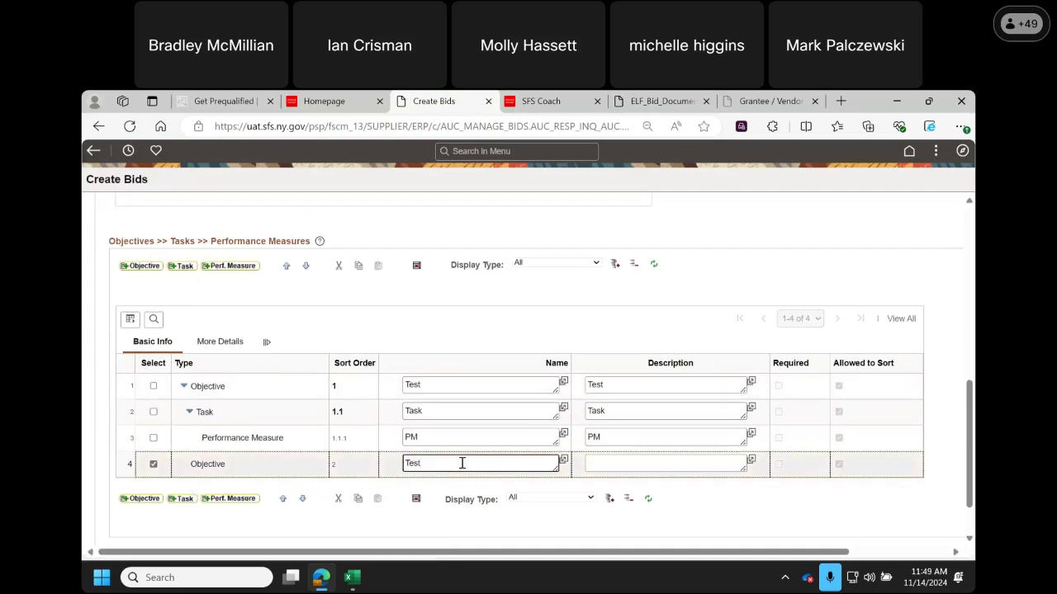
{"action": "left_click", "coordinate": [627, 460]}
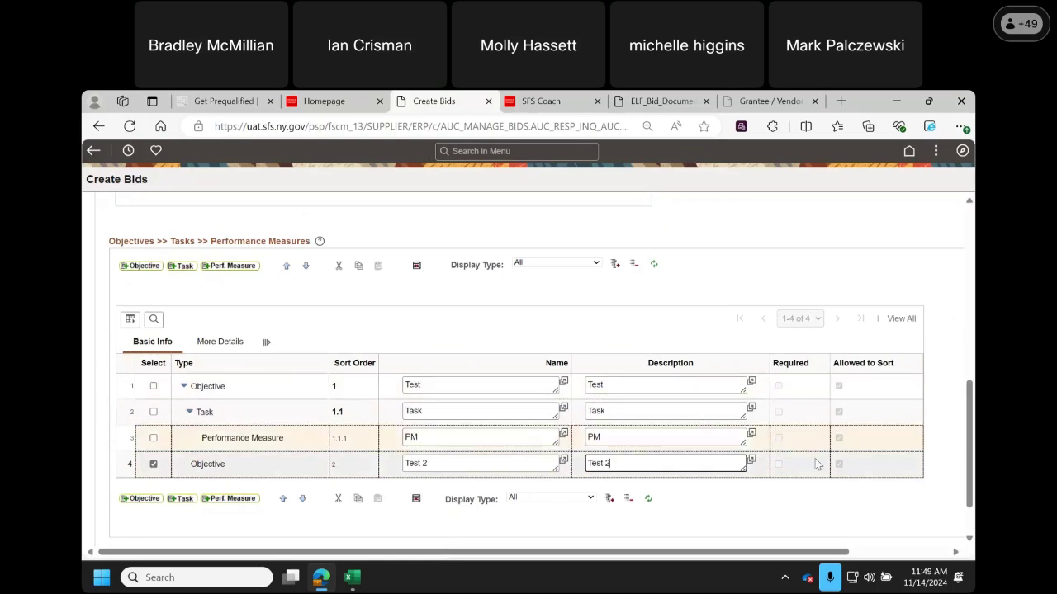
- Add a task under the Test 2 objective, named "Test 2" with the description "test 2"
{"action": "left_click", "coordinate": [186, 499]}
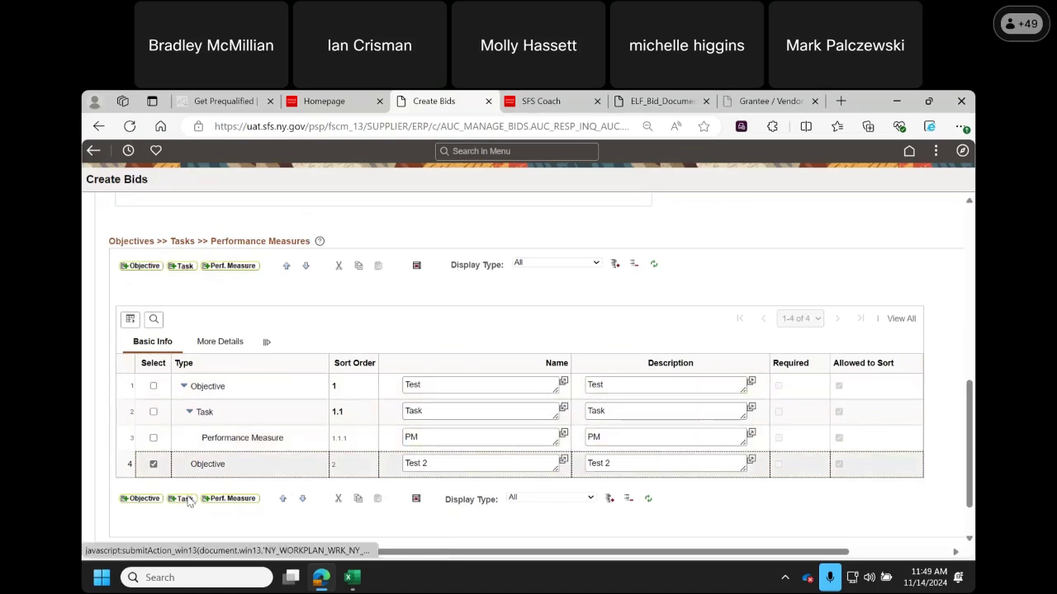
{"action": "left_click", "coordinate": [474, 490]}
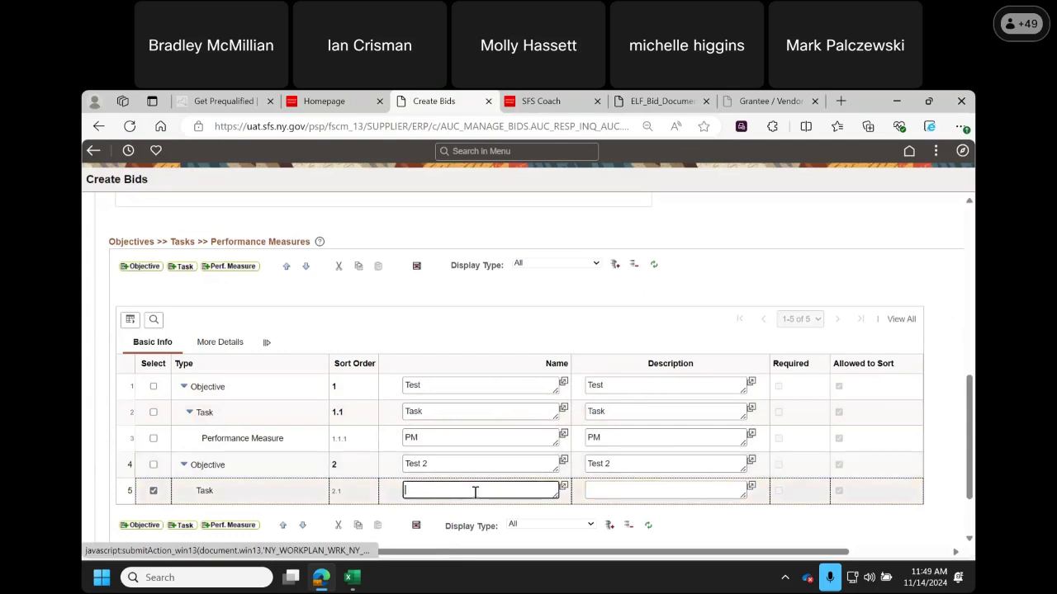
{"action": "type", "text": "T"}
{"action": "type", "text": "eset"}
{"action": "key", "text": "BackSpace"}
{"action": "key", "text": "BackSpace"}
{"action": "type", "text": "t 2"}
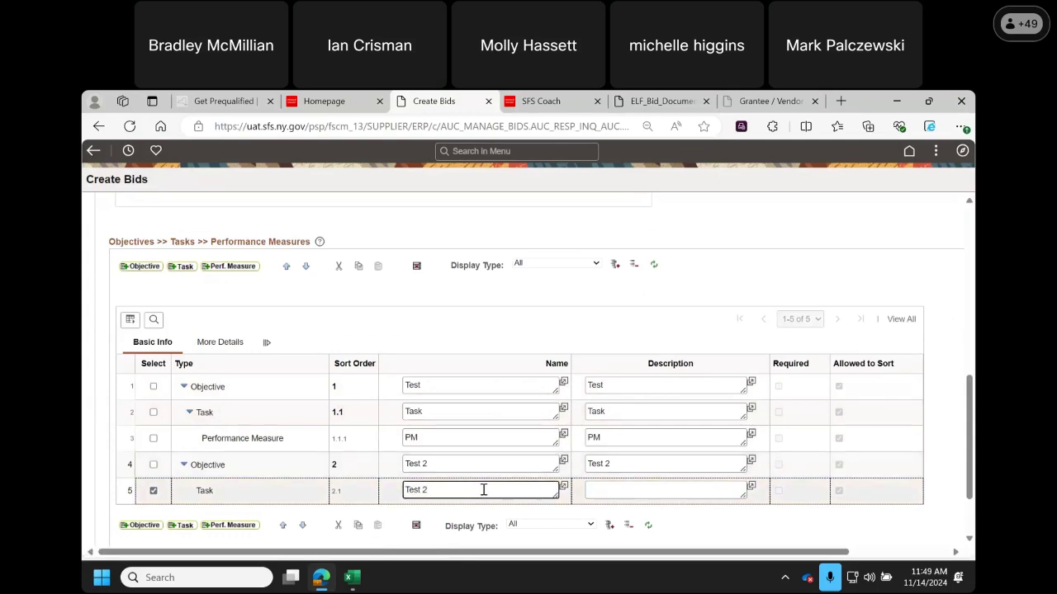
{"action": "left_click", "coordinate": [621, 490]}
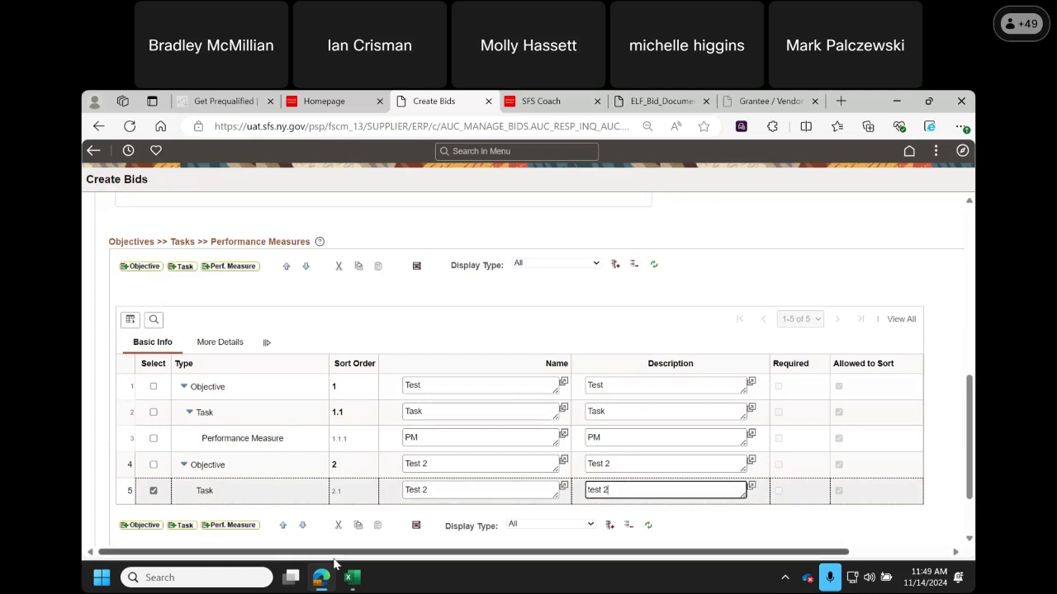
- Add a performance measure under the Test 2 task, with "Test 2" as its name and description
{"action": "left_click", "coordinate": [224, 526]}
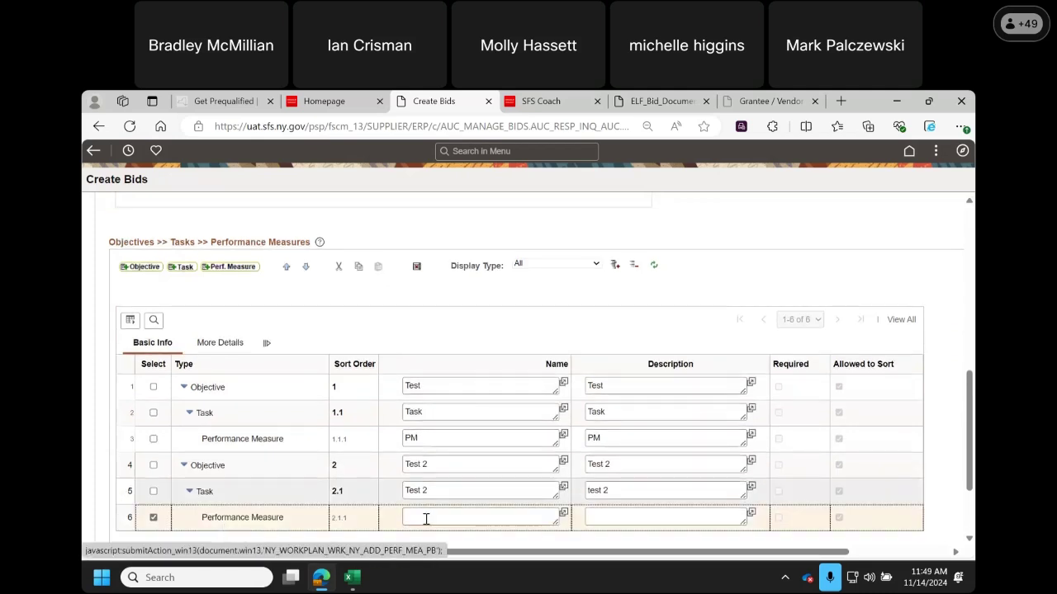
{"action": "left_click", "coordinate": [432, 517]}
{"action": "type", "text": "Test 2"}
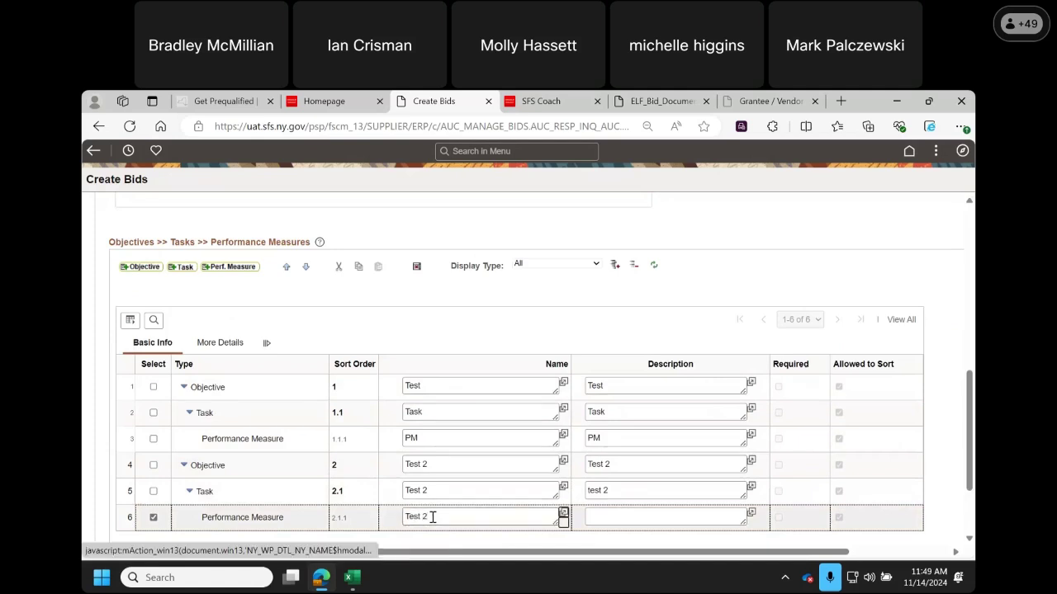
{"action": "key", "text": "Tab"}
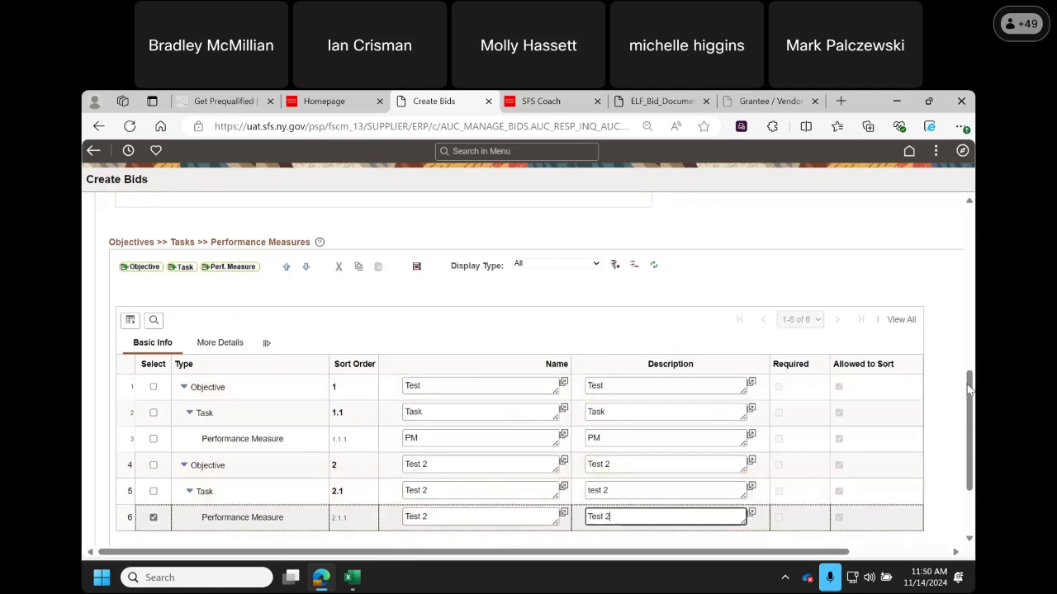
- Set the Test 2 performance measure's response type to Text/Comment, enter "text" as its target/goal, and save the work plan
{"action": "scroll", "coordinate": [972, 397], "scroll_direction": "down", "scroll_amount": 1}
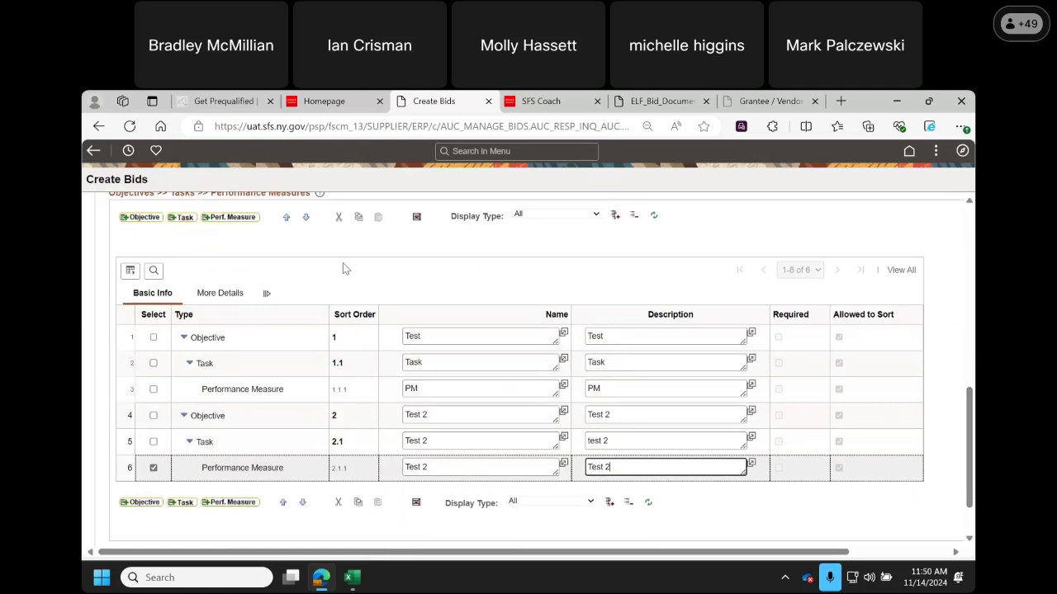
{"action": "scroll", "coordinate": [972, 413], "scroll_direction": "up", "scroll_amount": 1}
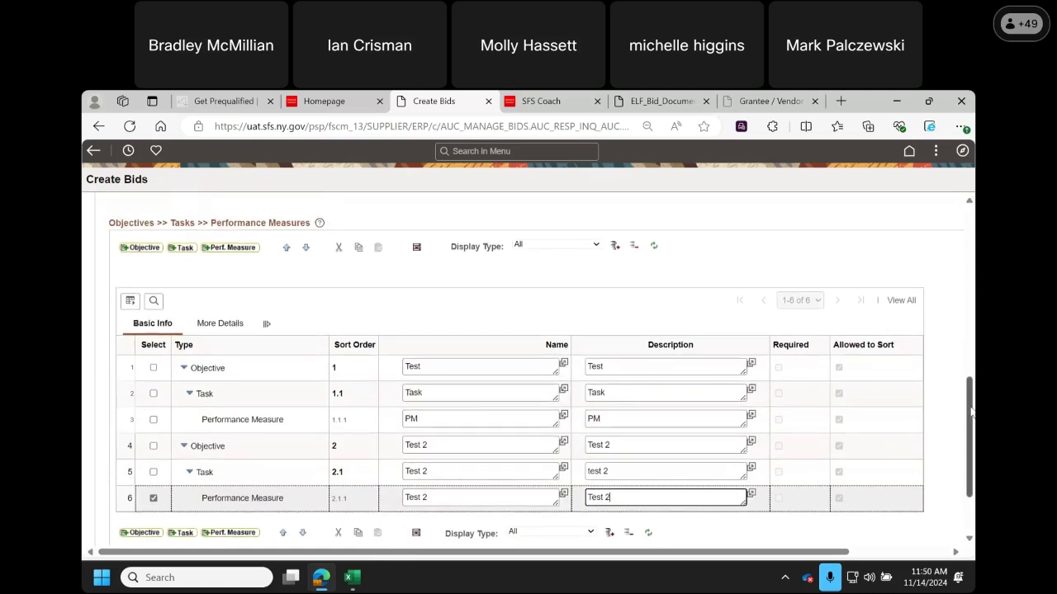
{"action": "left_click", "coordinate": [221, 325]}
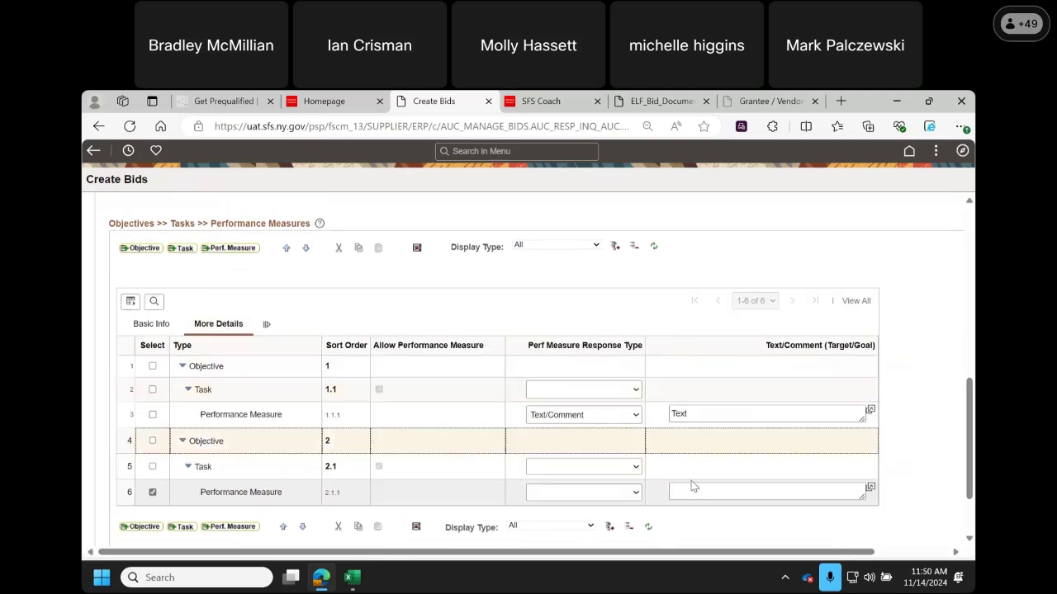
{"action": "left_click", "coordinate": [634, 494]}
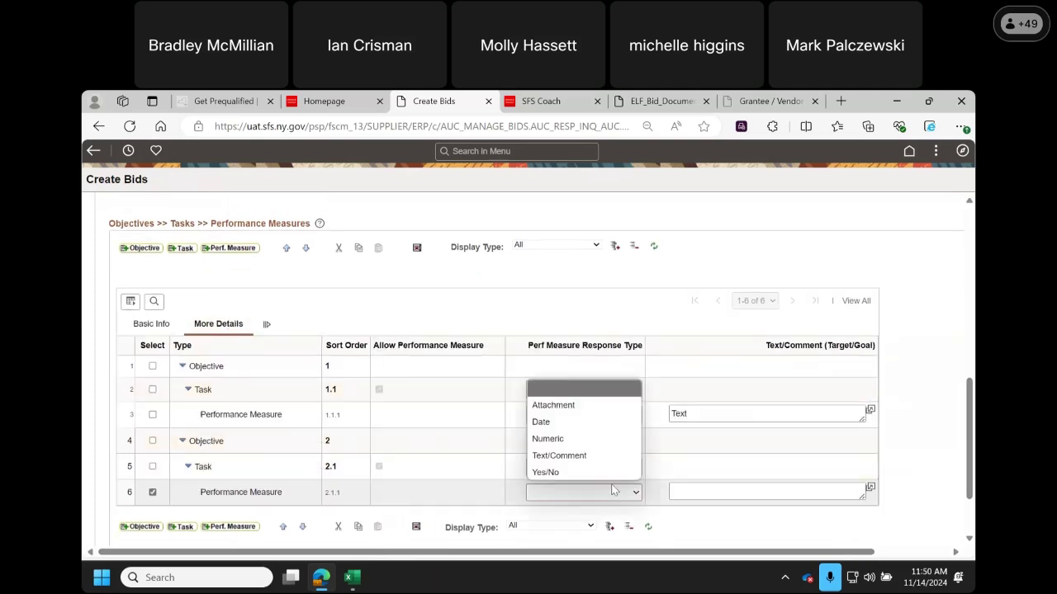
{"action": "left_click", "coordinate": [571, 456]}
{"action": "left_click", "coordinate": [700, 491]}
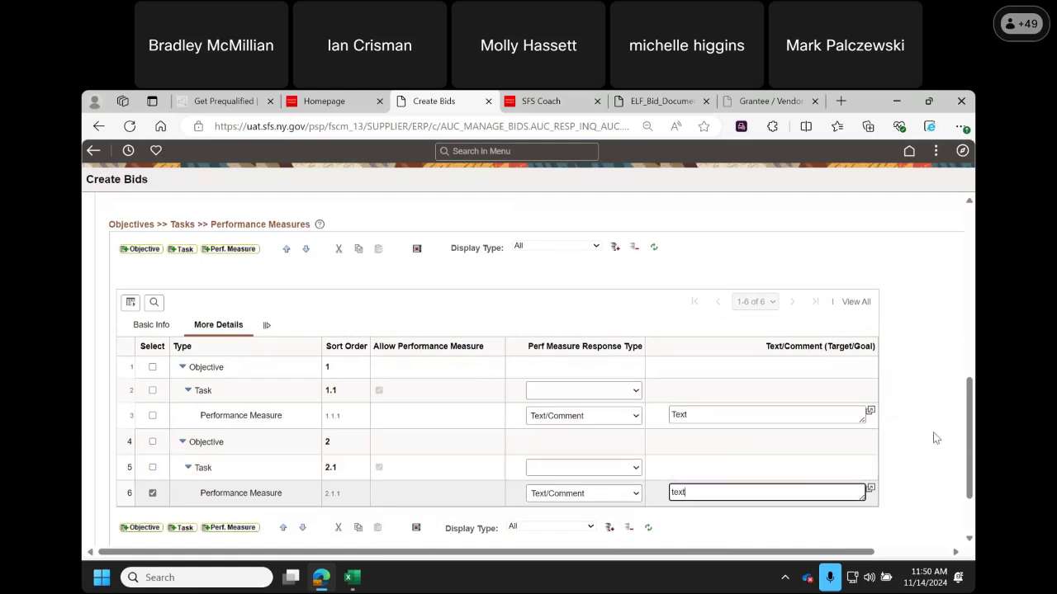
{"action": "scroll", "coordinate": [968, 428], "scroll_direction": "down", "scroll_amount": 2}
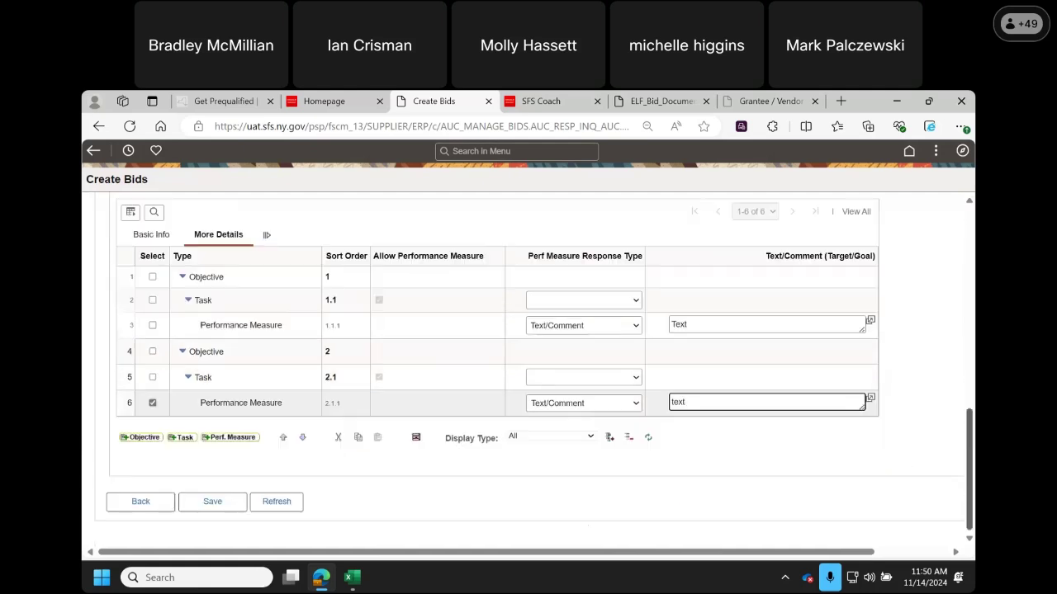
{"action": "left_click", "coordinate": [212, 501]}
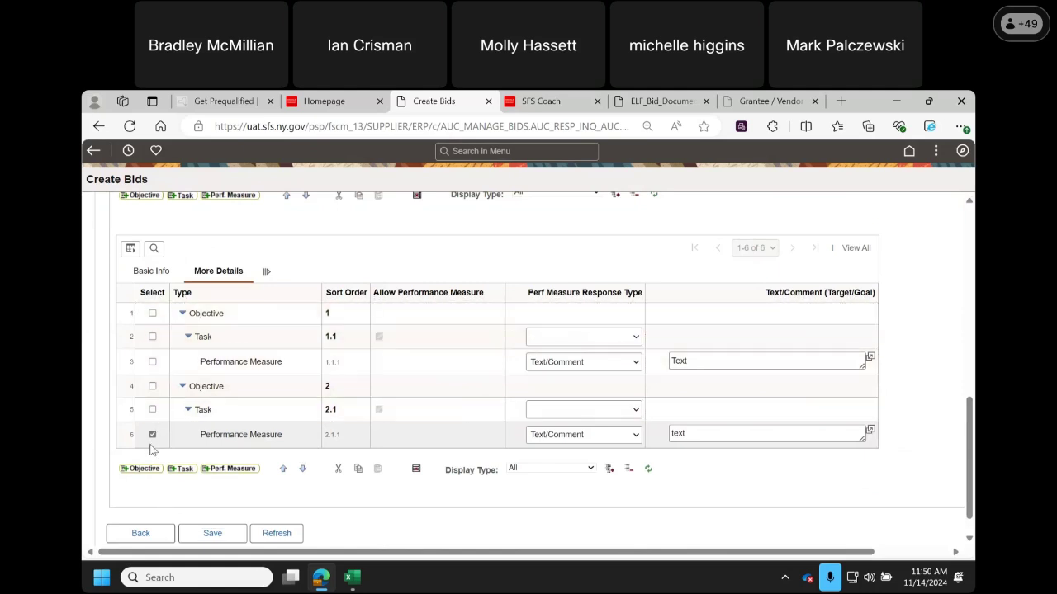
- Move the Test 2 objective above the Test objective and return to the basic information view
{"action": "left_click", "coordinate": [152, 386]}
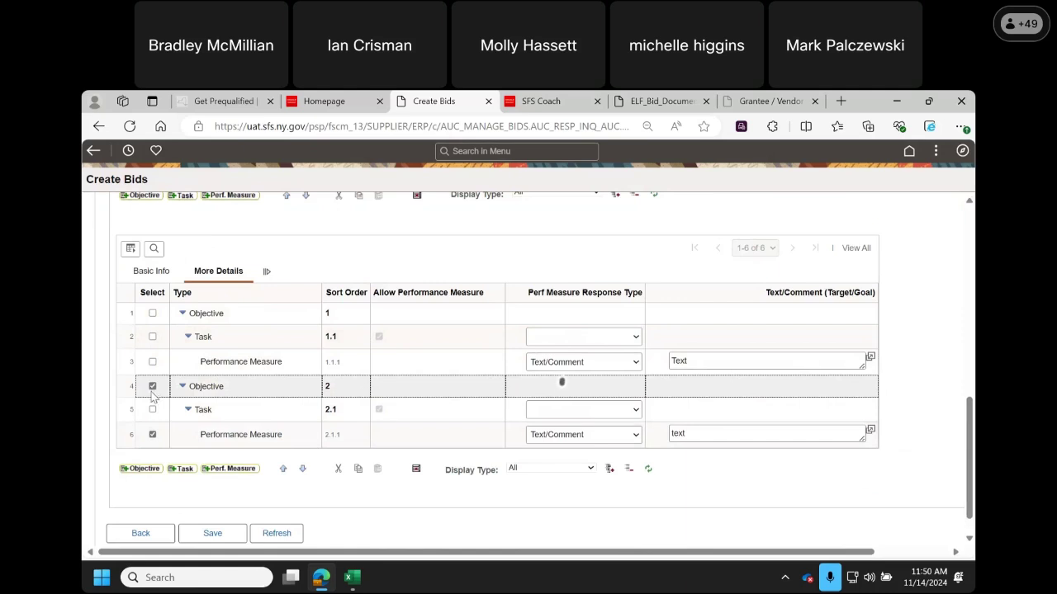
{"action": "left_click", "coordinate": [283, 472]}
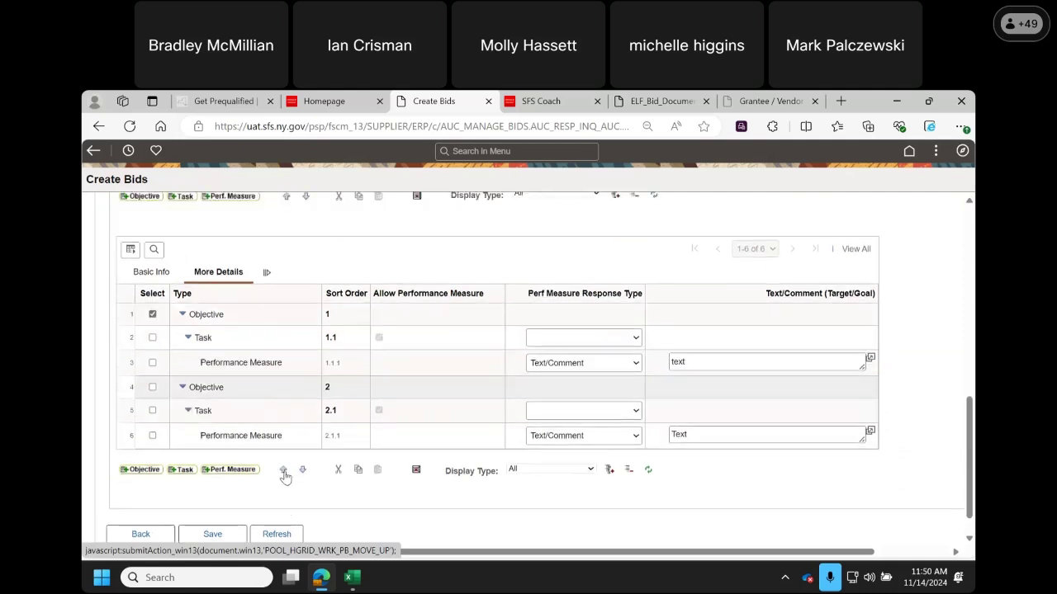
{"action": "left_click", "coordinate": [150, 273]}
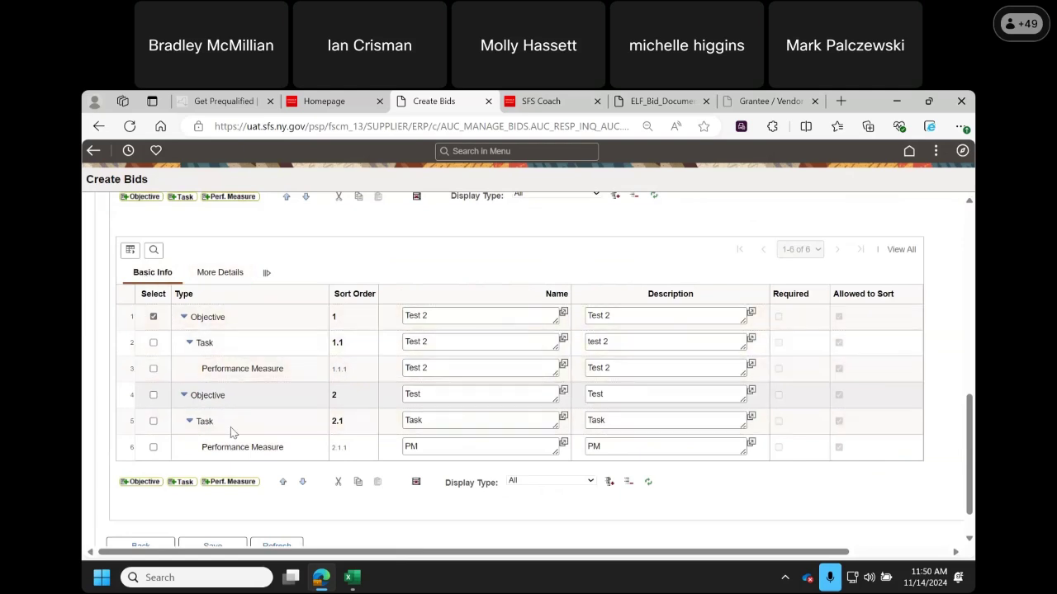
- Move the Test 2 objective down below the Test objective and back up to first place
{"action": "left_click", "coordinate": [243, 450]}
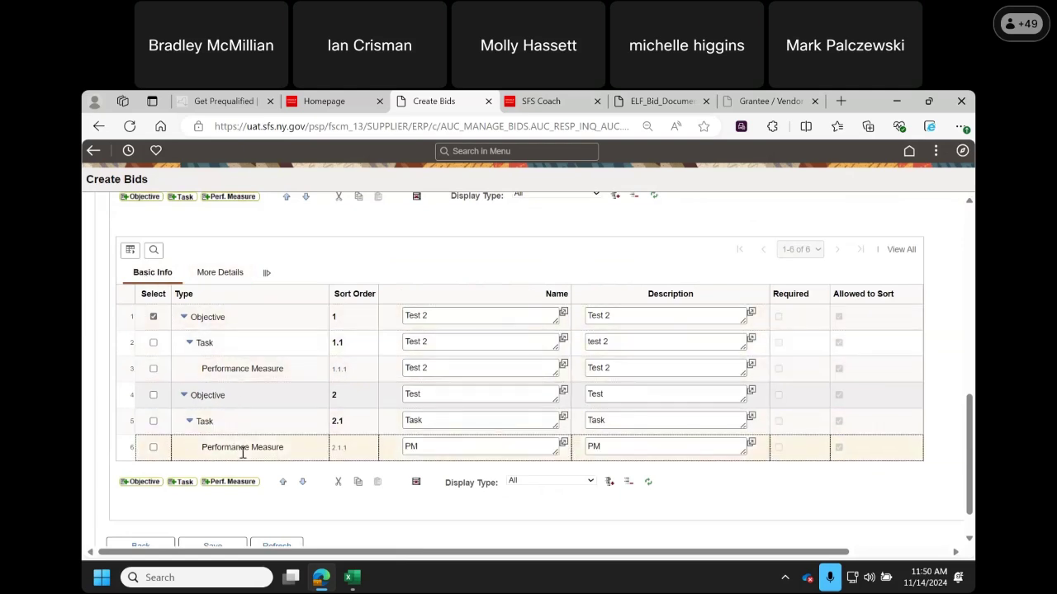
{"action": "left_click", "coordinate": [429, 318]}
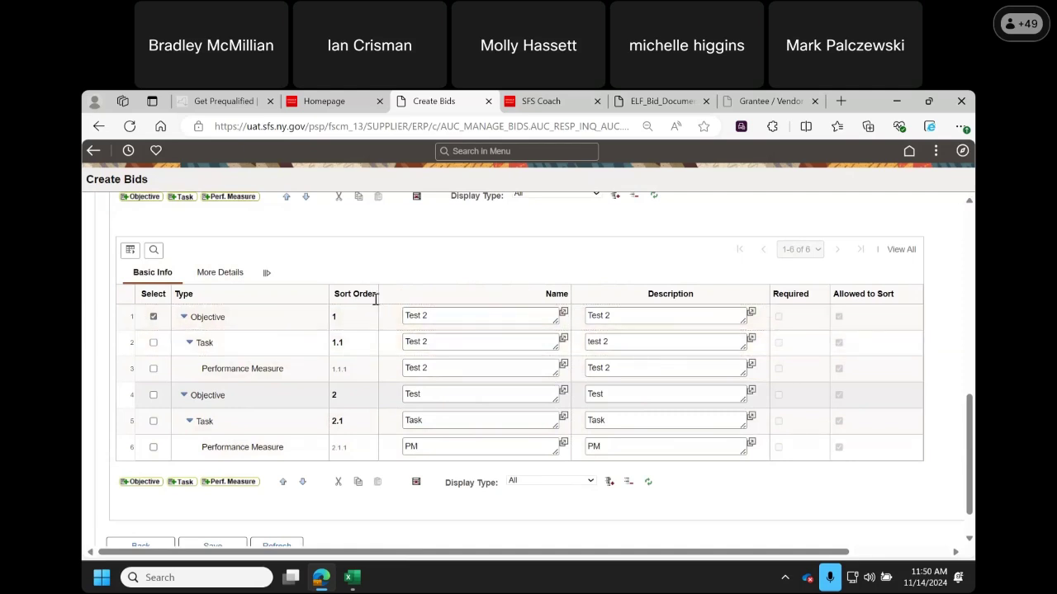
{"action": "left_click", "coordinate": [302, 483]}
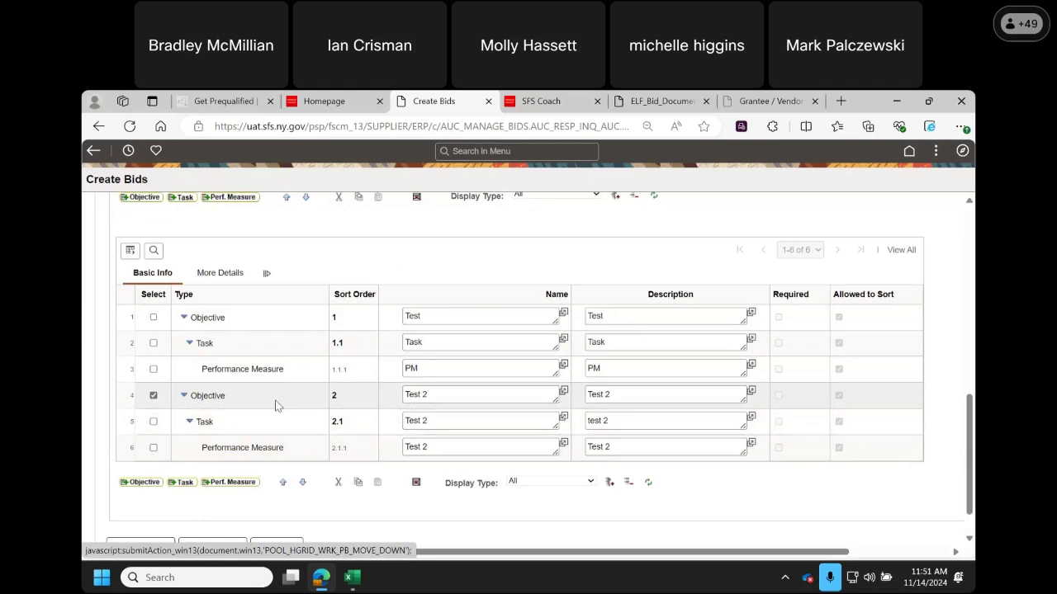
{"action": "left_click", "coordinate": [283, 483]}
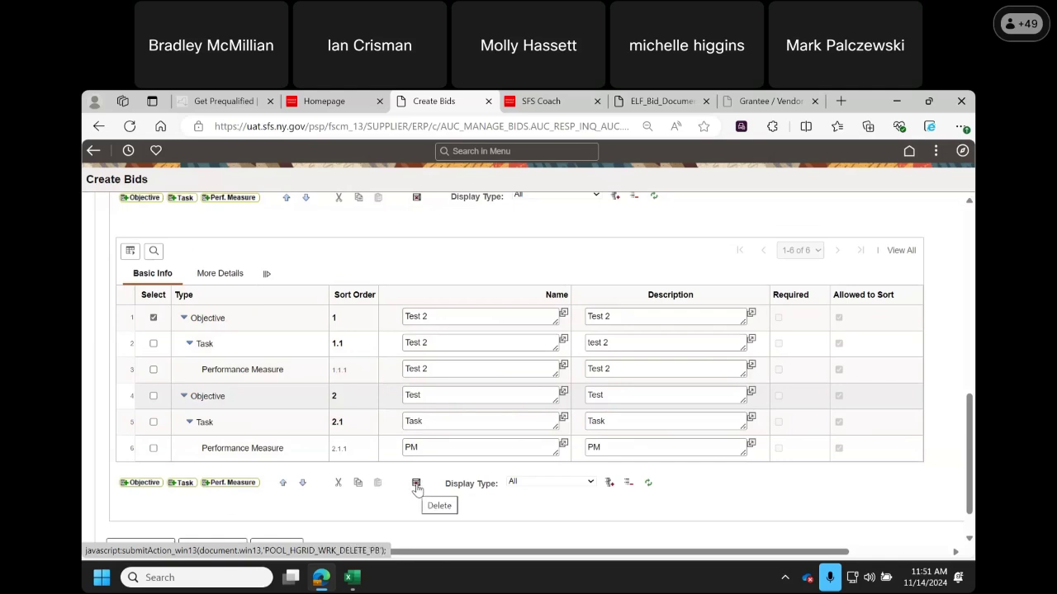
- Add a blank third objective after the Test objective and delete it again
{"action": "left_click", "coordinate": [153, 448]}
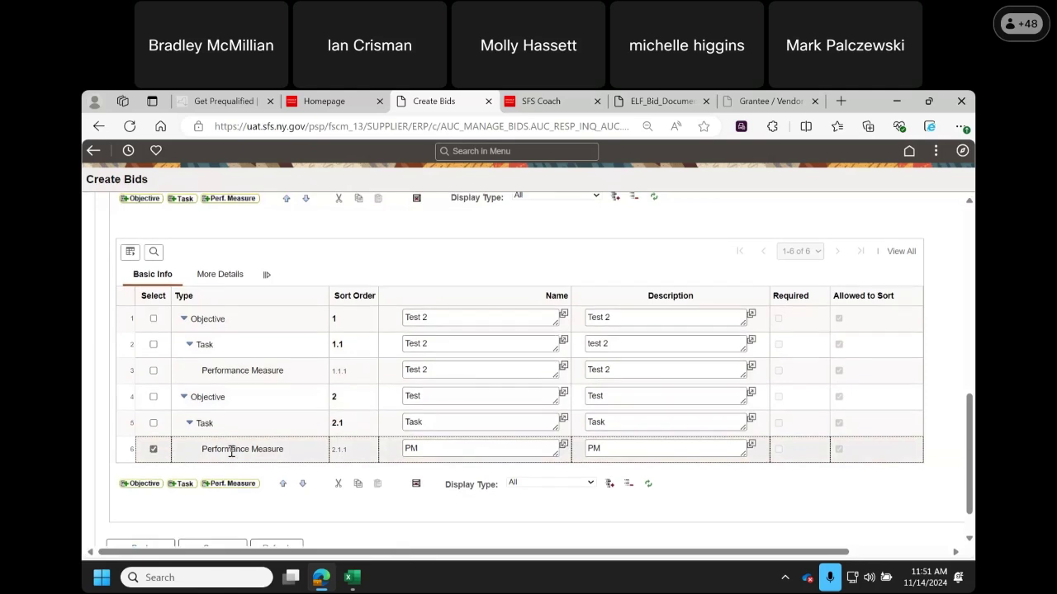
{"action": "left_click", "coordinate": [154, 423]}
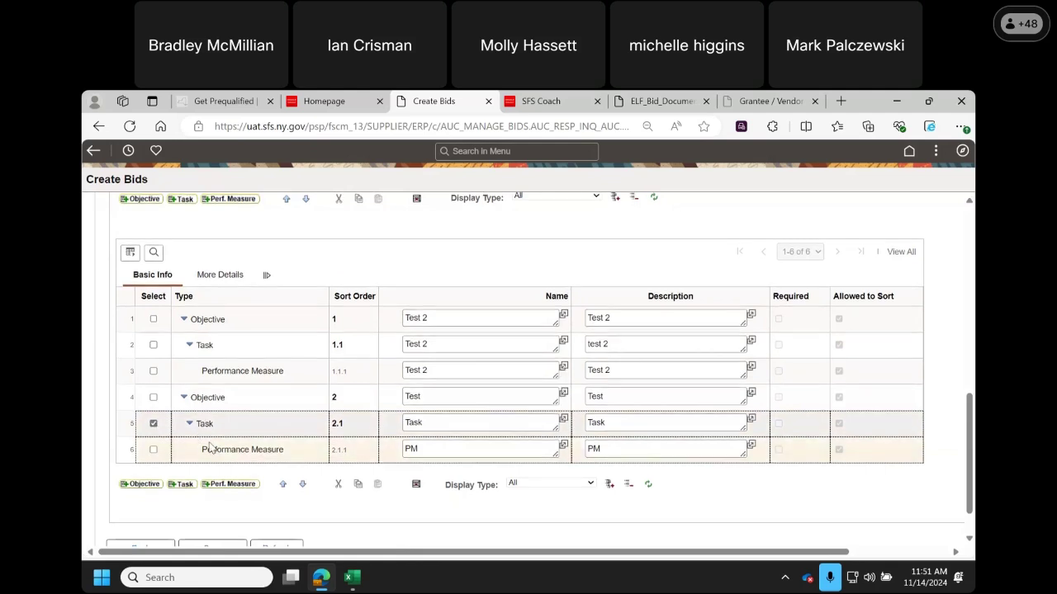
{"action": "left_click", "coordinate": [153, 398]}
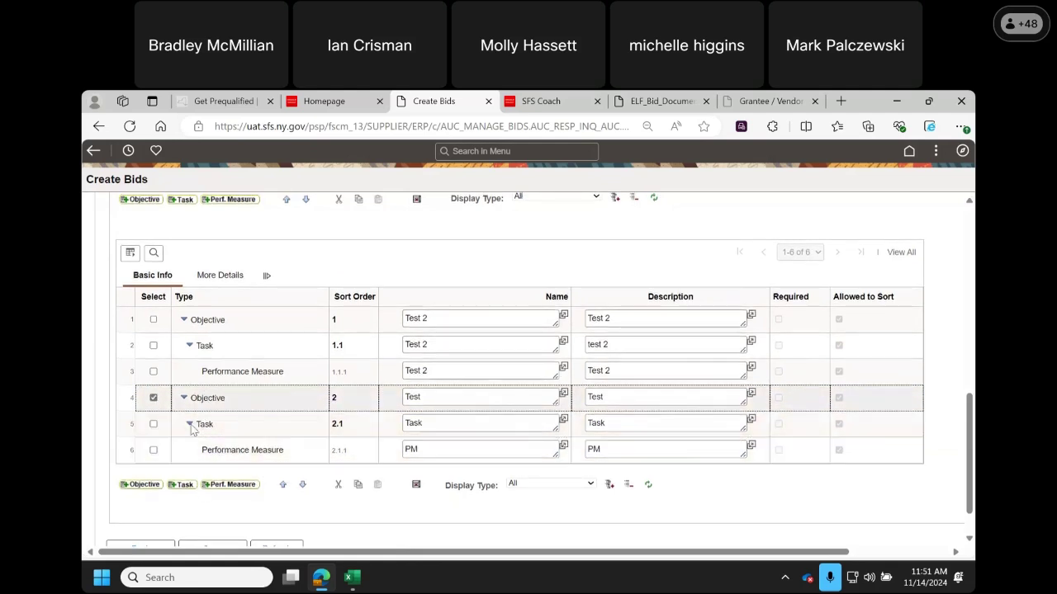
{"action": "left_click", "coordinate": [142, 487]}
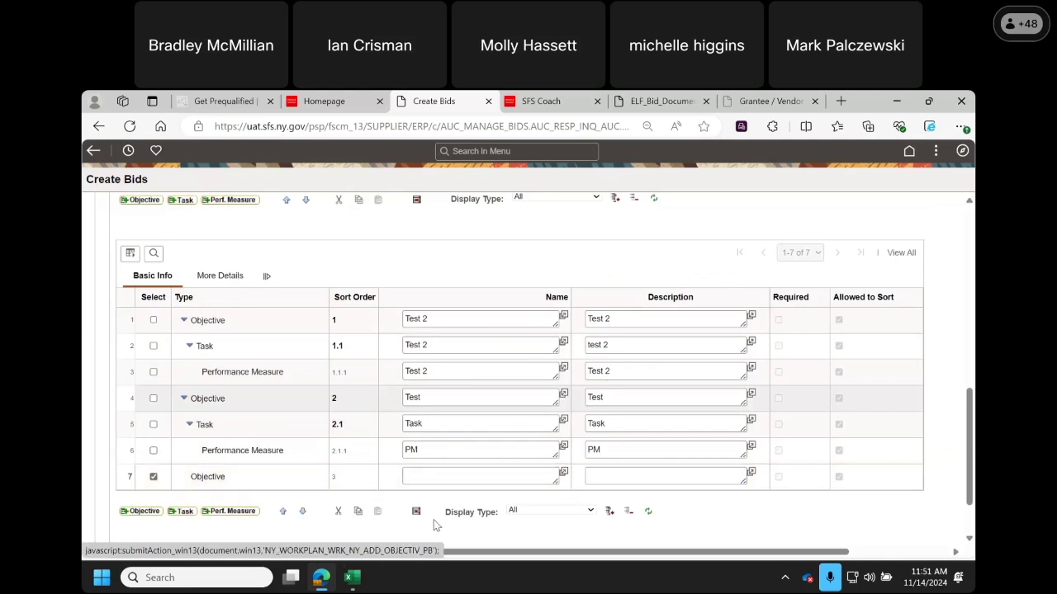
{"action": "left_click", "coordinate": [416, 512]}
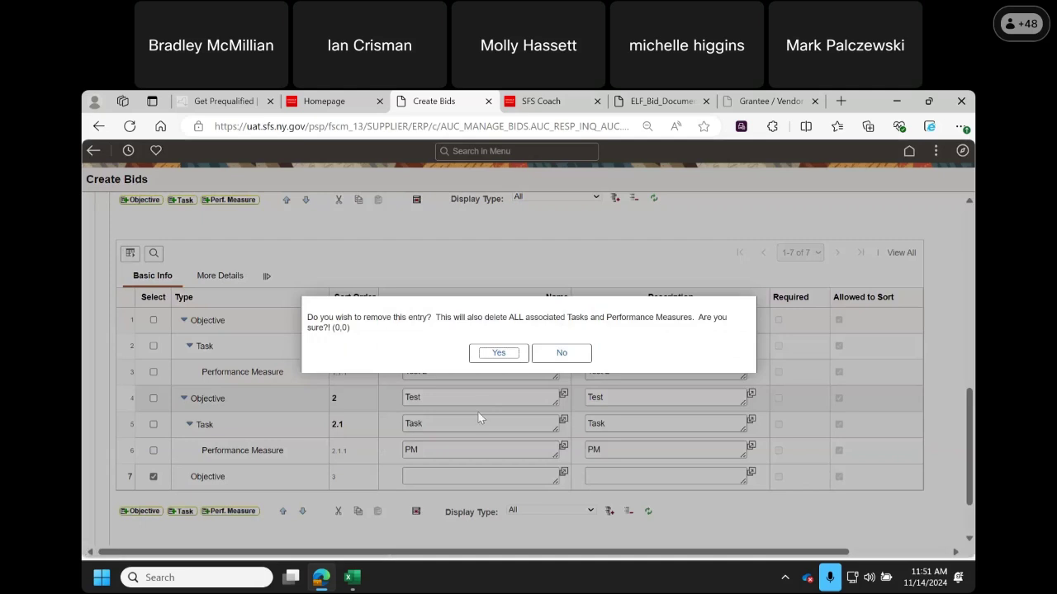
{"action": "left_click", "coordinate": [500, 354]}
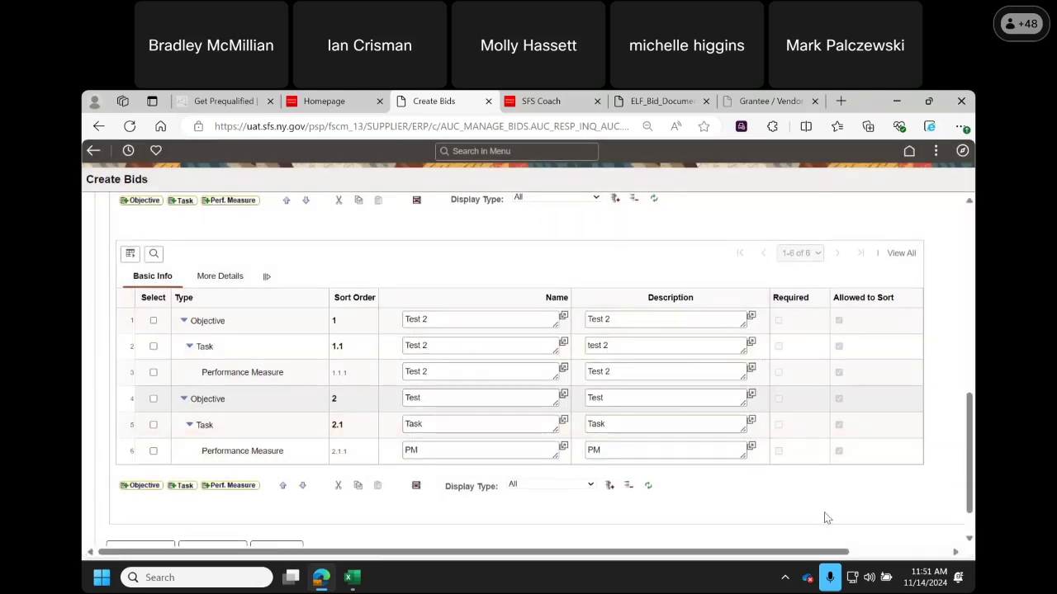
- Save the reordered work plan and go back to the bid event periods page
{"action": "scroll", "coordinate": [928, 487], "scroll_direction": "down", "scroll_amount": 2}
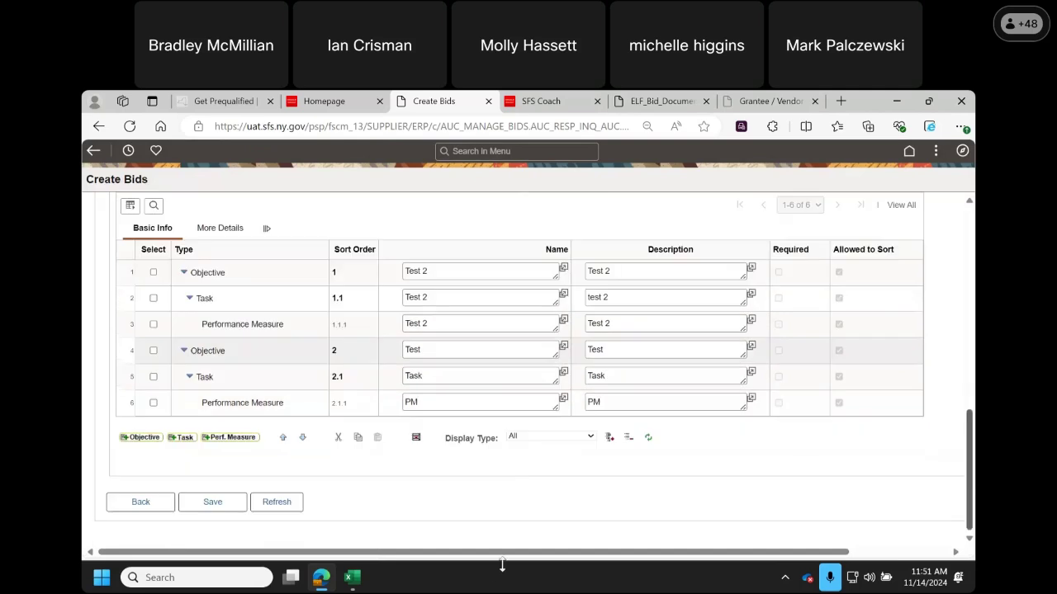
{"action": "left_click", "coordinate": [216, 503]}
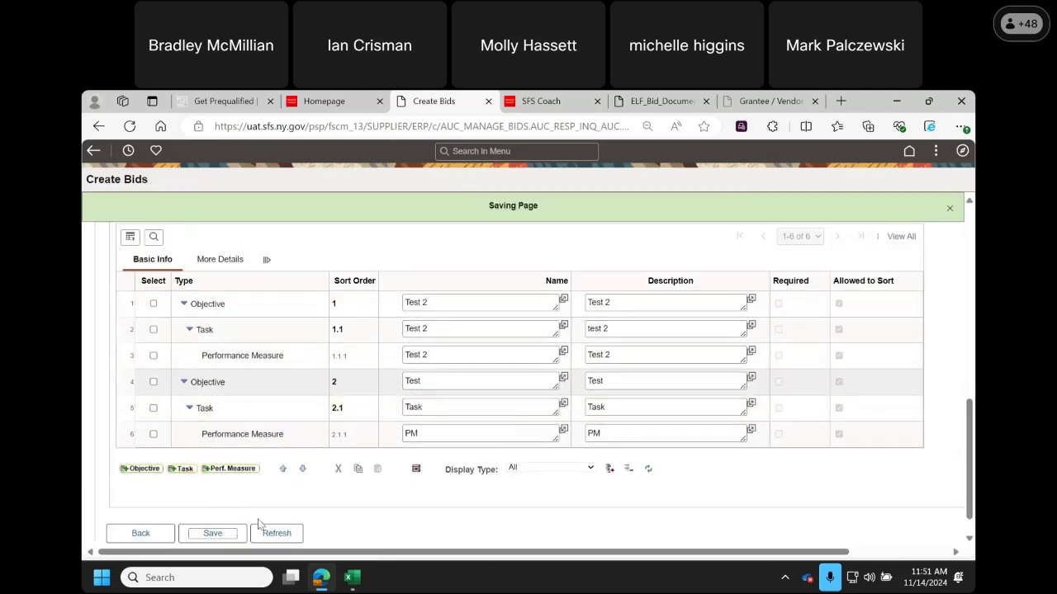
{"action": "left_click", "coordinate": [150, 536]}
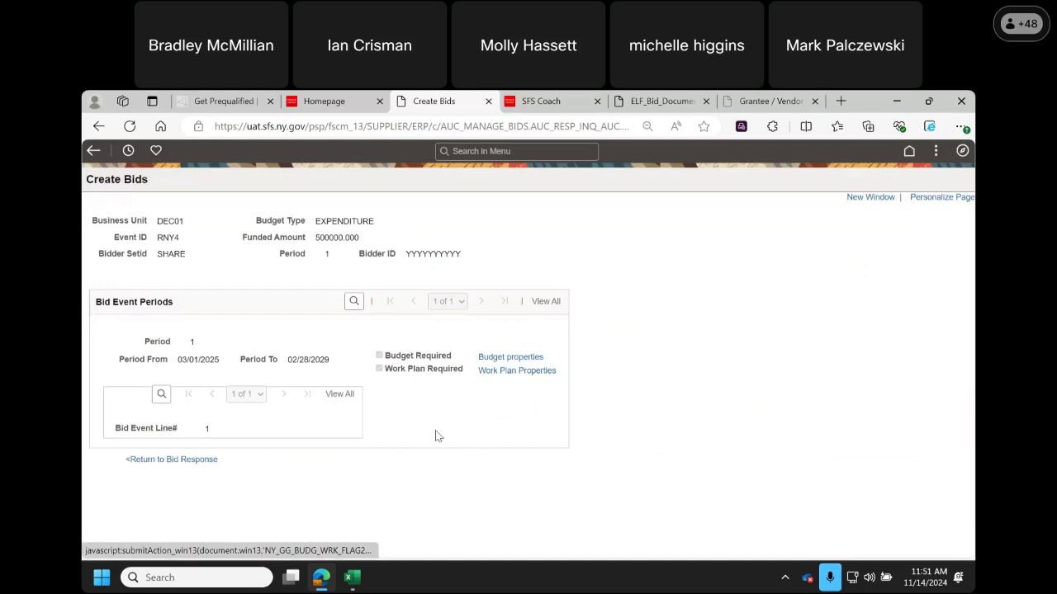
- Review all categories of the period budget summary in the period 1 budget properties, and close the properties
{"action": "left_click", "coordinate": [520, 360]}
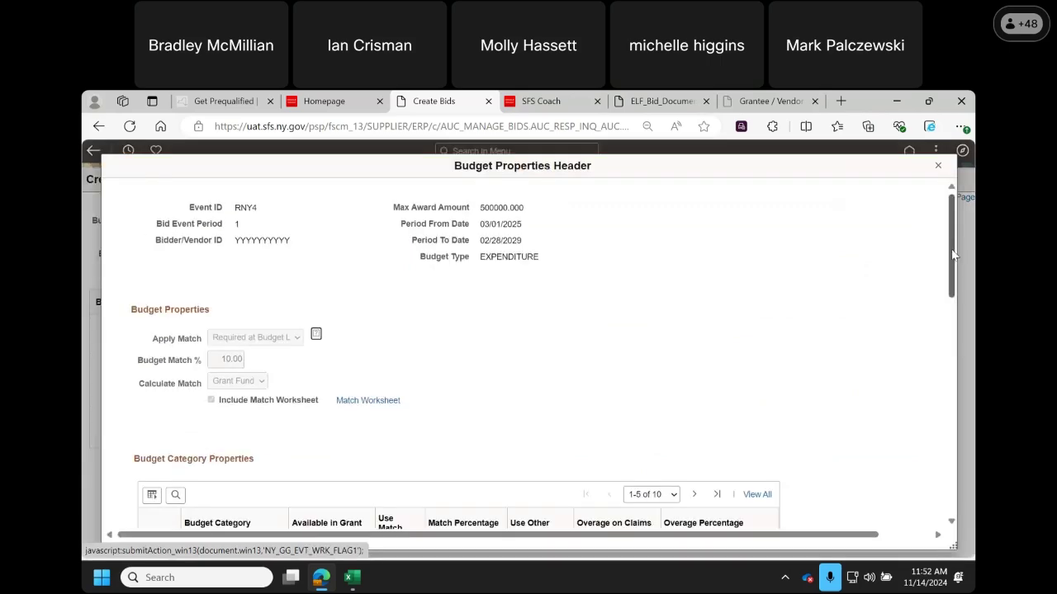
{"action": "left_click_drag", "start_coordinate": [952, 272], "coordinate": [973, 356]}
{"action": "scroll", "coordinate": [949, 356], "scroll_direction": "down", "scroll_amount": 3}
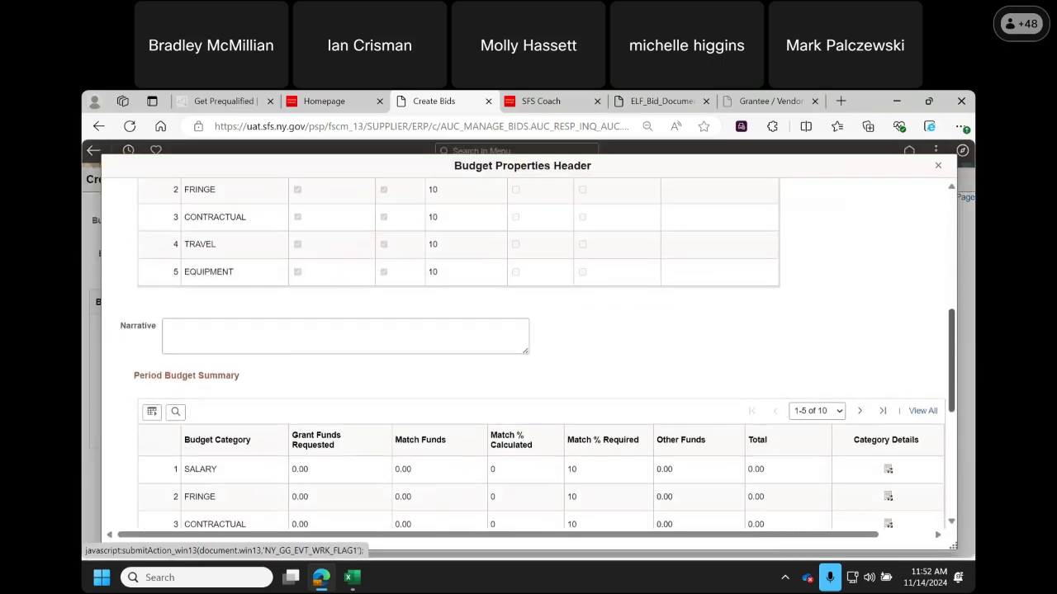
{"action": "left_click", "coordinate": [922, 354]}
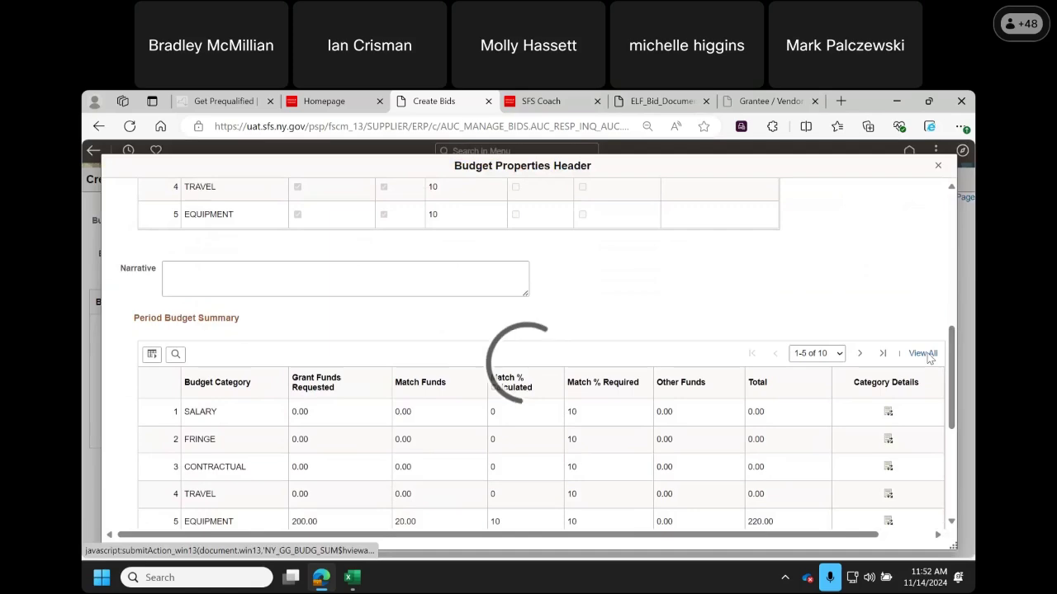
{"action": "scroll", "coordinate": [958, 363], "scroll_direction": "down", "scroll_amount": 3}
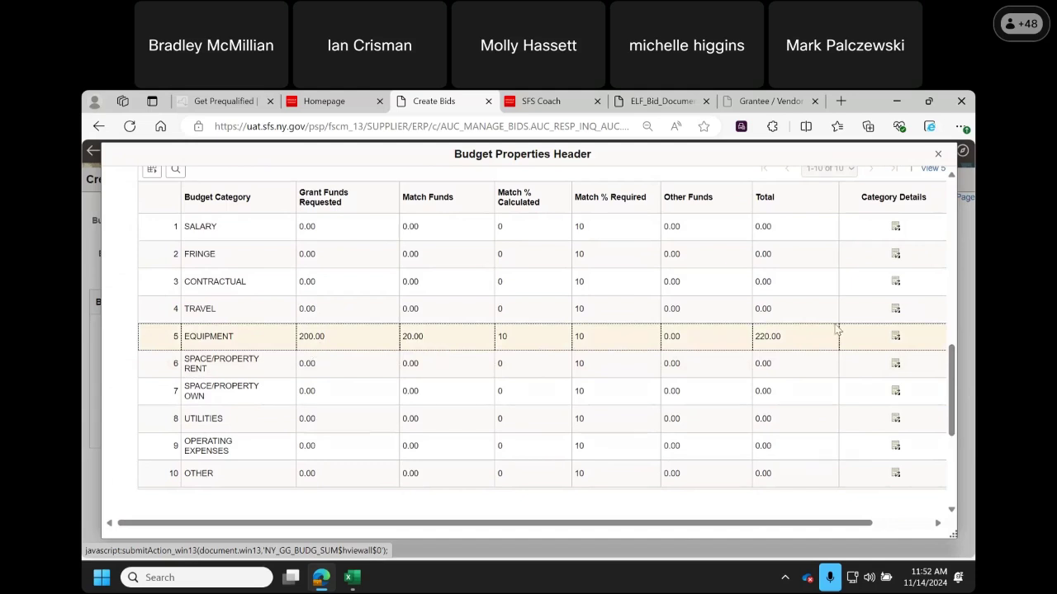
{"action": "left_click", "coordinate": [938, 154]}
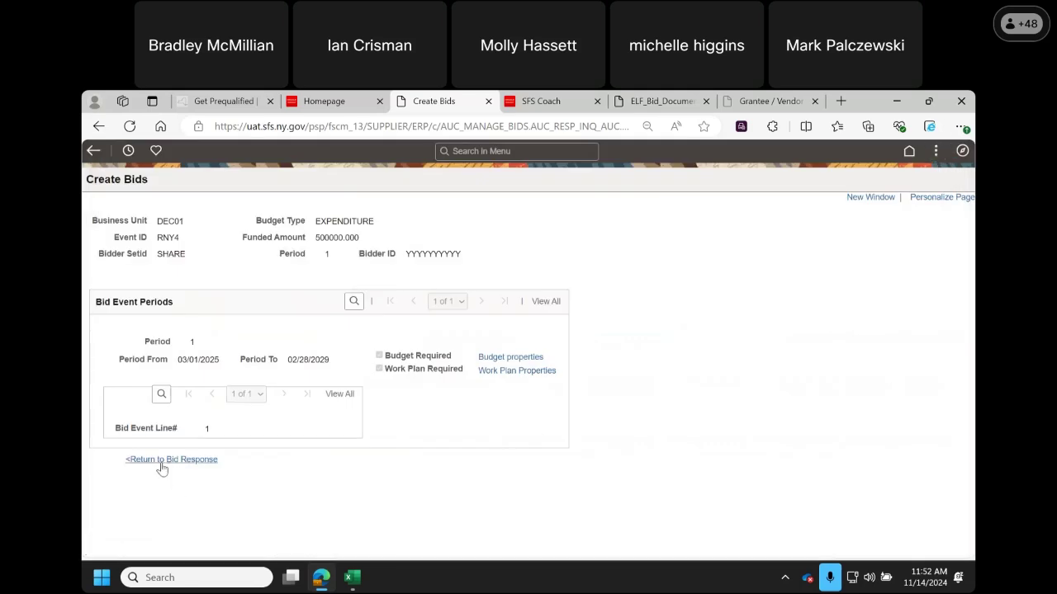
- Return to the bid response, set the RNY4 line's unit bid price to 200.00 and save the bid for later
{"action": "left_click", "coordinate": [161, 462]}
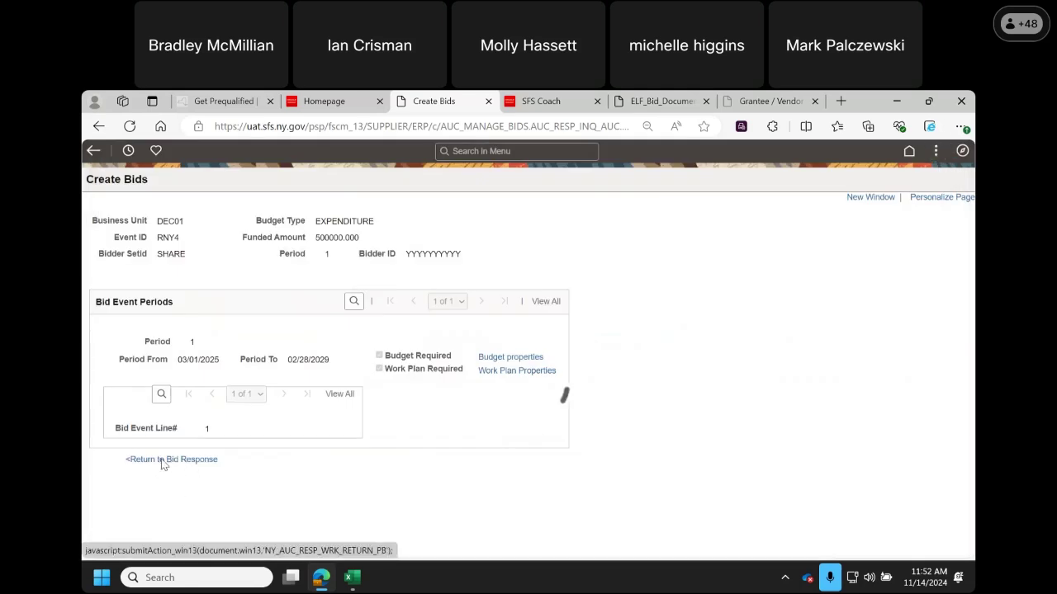
{"action": "left_click_drag", "start_coordinate": [968, 234], "coordinate": [945, 514]}
{"action": "left_click", "coordinate": [567, 421]}
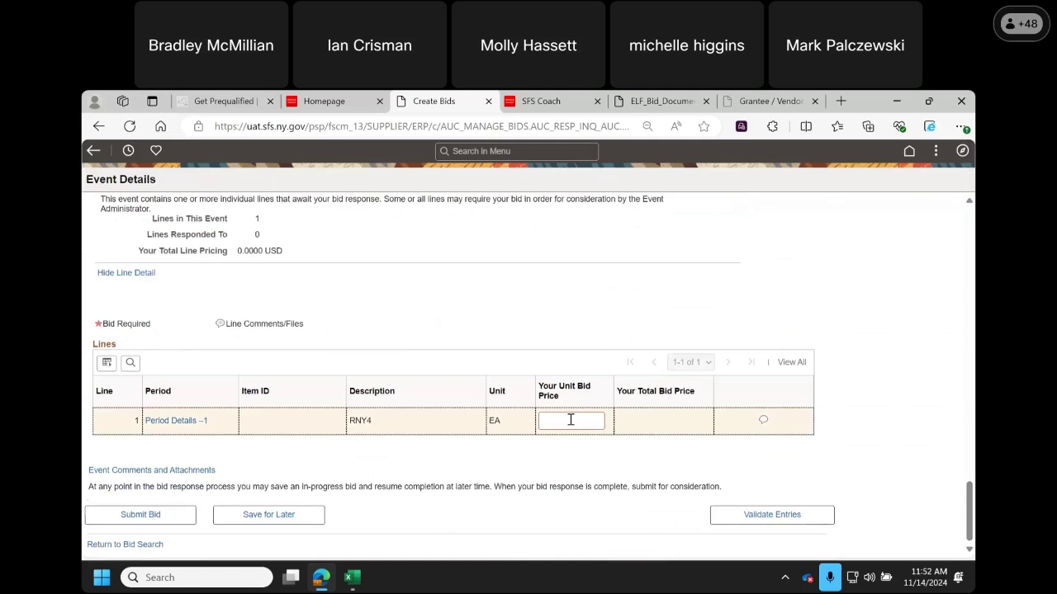
{"action": "left_click", "coordinate": [570, 421]}
{"action": "type", "text": "200.00"}
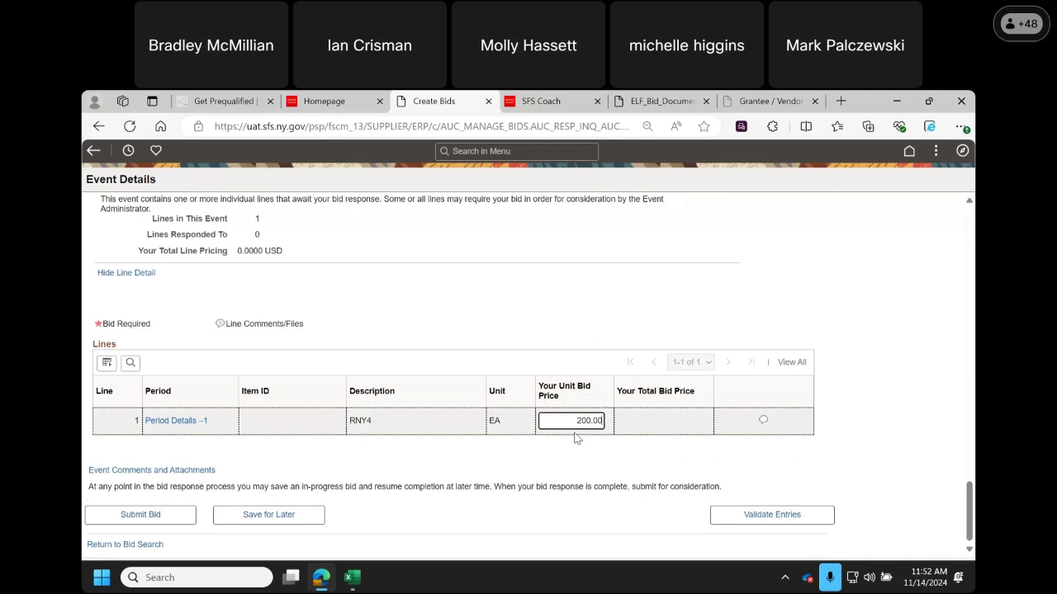
{"action": "left_click", "coordinate": [272, 515]}
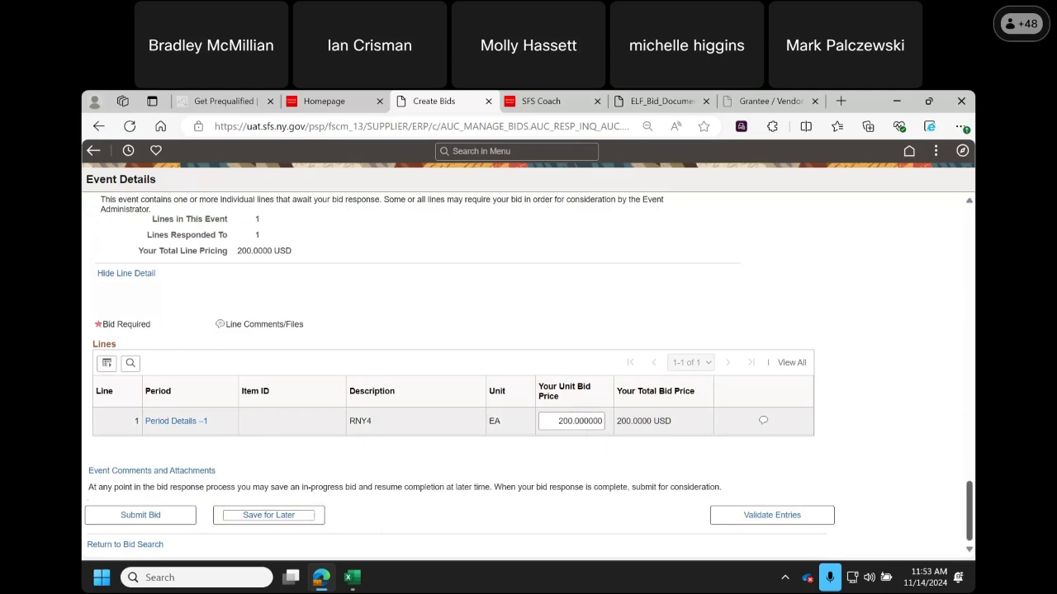
- Check the bidder contact information, submit the bid for posting and acknowledge the bid confirmation
{"action": "left_click_drag", "start_coordinate": [971, 513], "coordinate": [970, 311]}
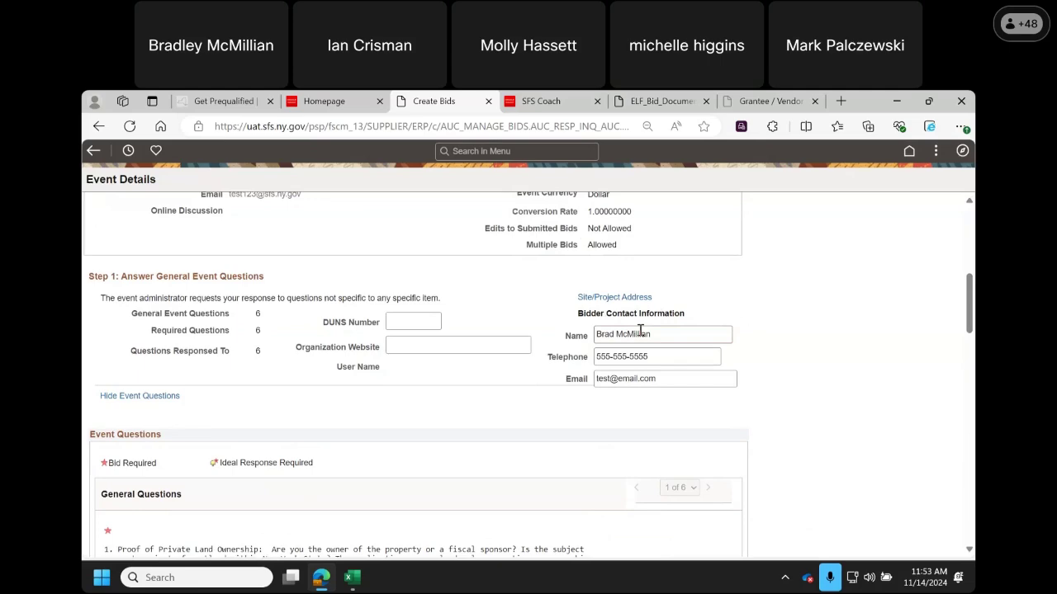
{"action": "left_click_drag", "start_coordinate": [970, 322], "coordinate": [970, 538]}
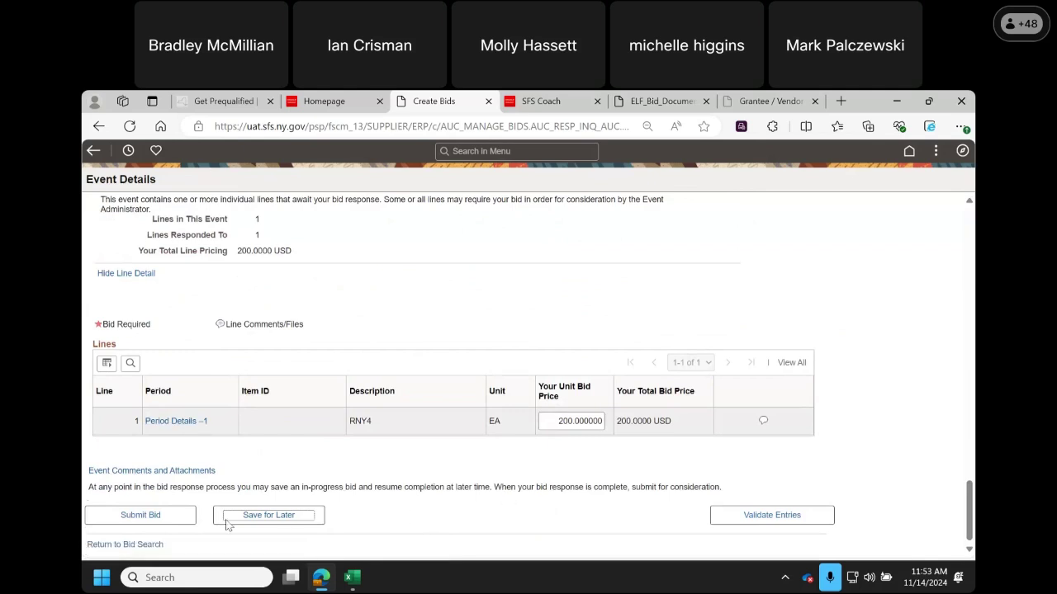
{"action": "left_click", "coordinate": [134, 517]}
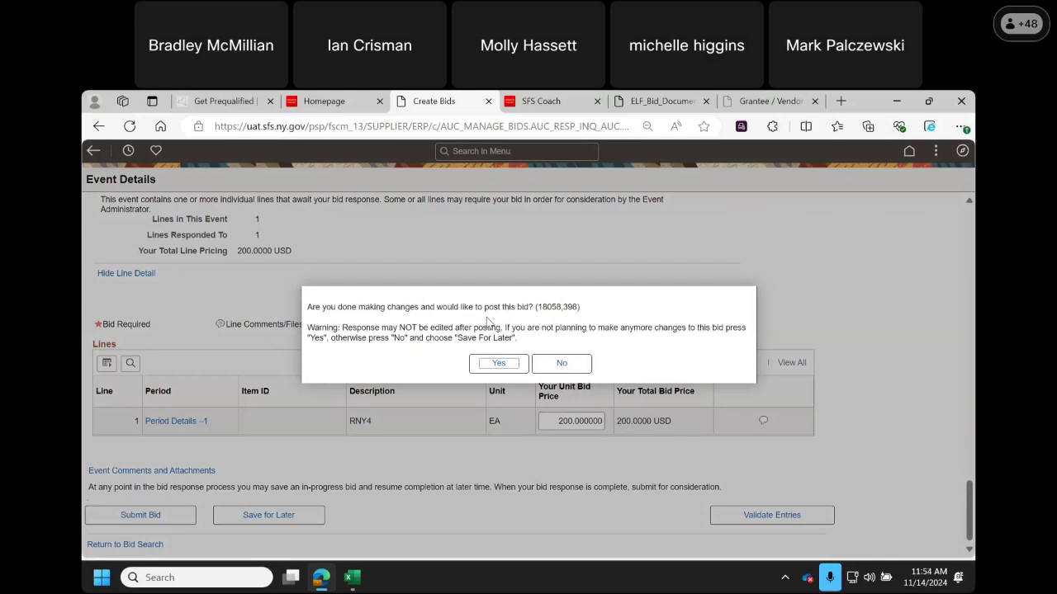
{"action": "left_click", "coordinate": [499, 364]}
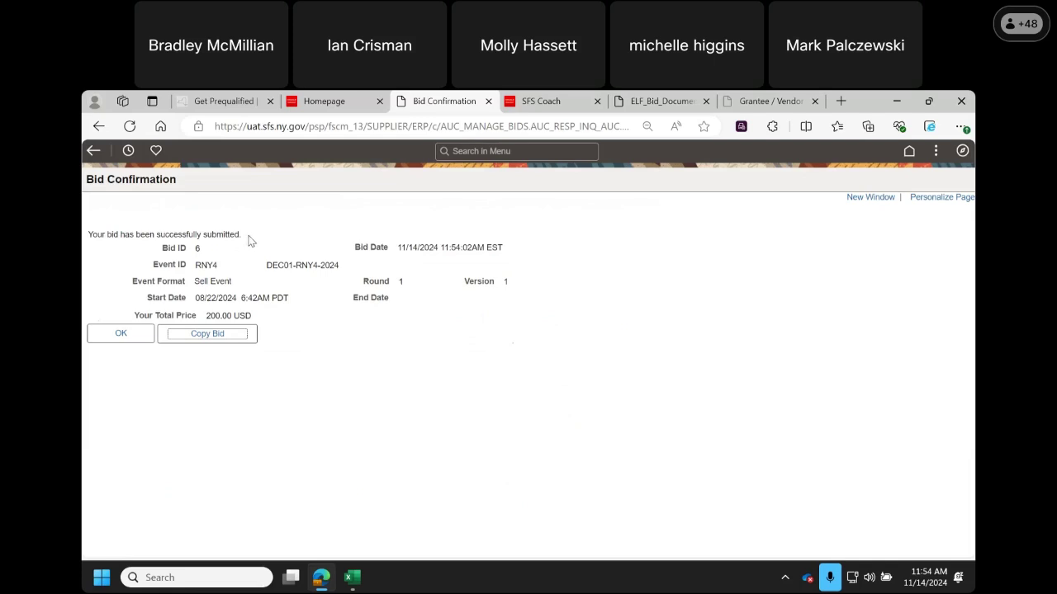
{"action": "left_click", "coordinate": [122, 336]}
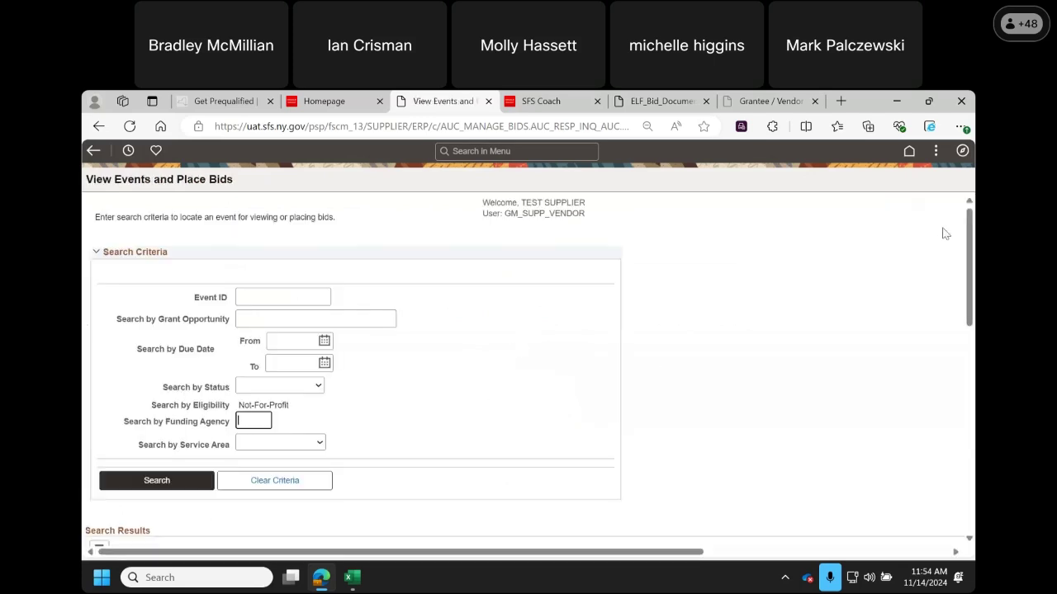
- Go back to the homepage and open the RNY4 event from the bid event search in Grants Management - State
{"action": "left_click_drag", "start_coordinate": [972, 227], "coordinate": [971, 384]}
{"action": "left_click", "coordinate": [909, 150]}
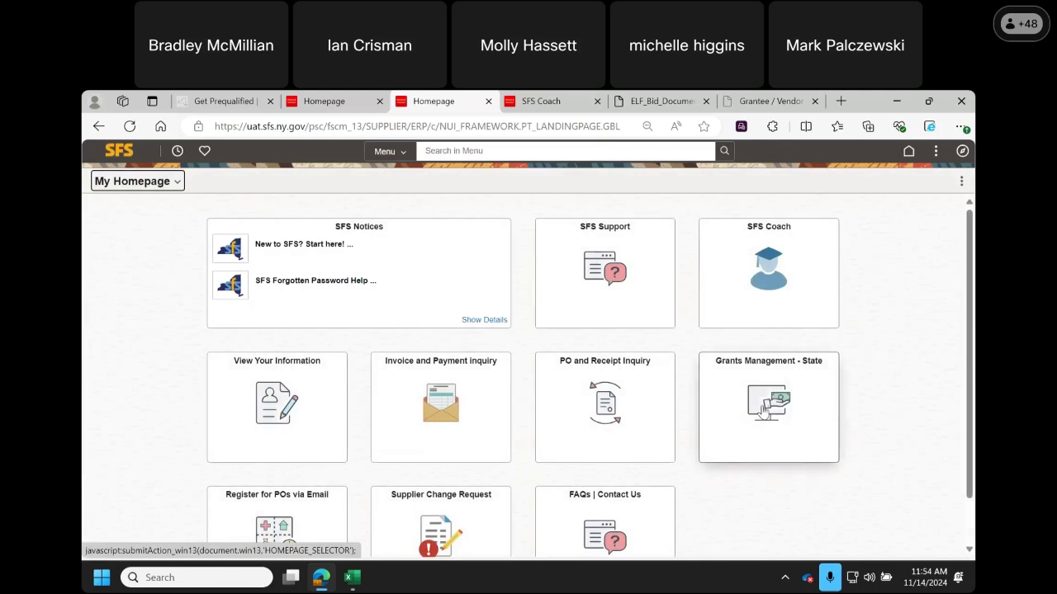
{"action": "left_click", "coordinate": [765, 412]}
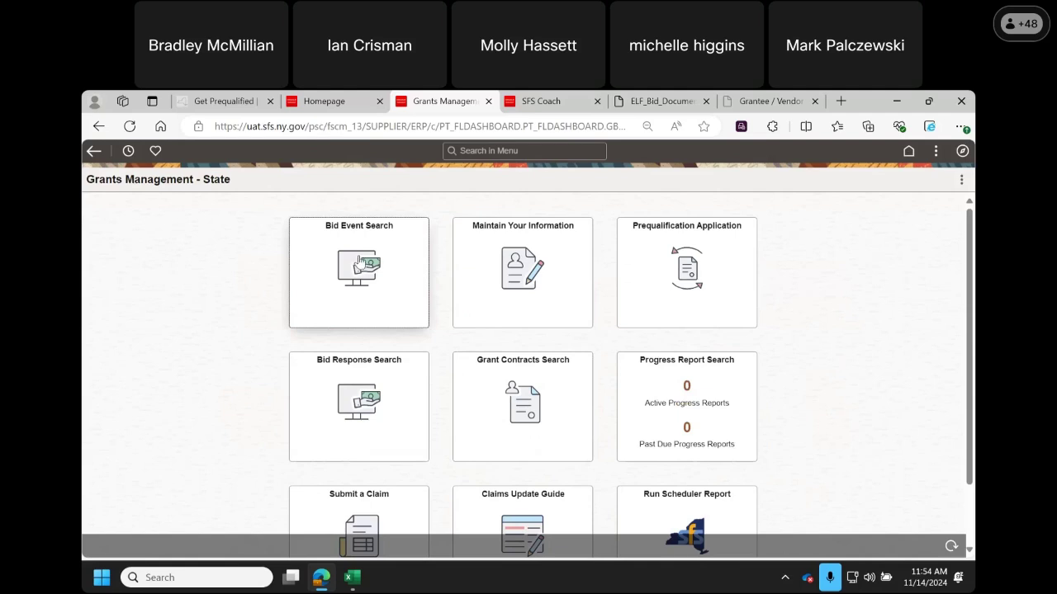
{"action": "left_click", "coordinate": [361, 262]}
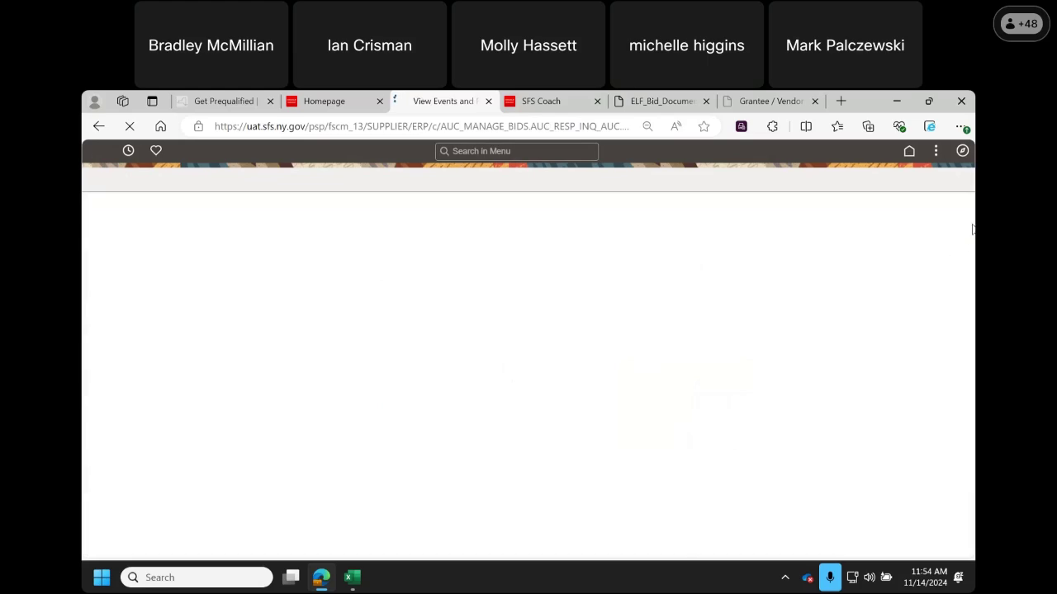
{"action": "scroll", "coordinate": [972, 235], "scroll_direction": "down", "scroll_amount": 3}
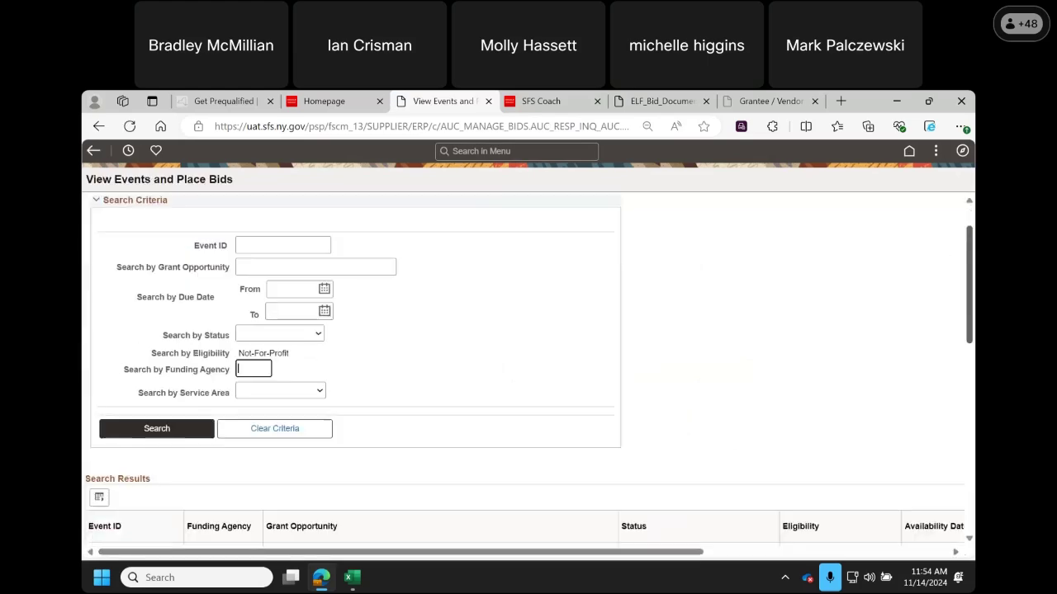
{"action": "scroll", "coordinate": [528, 372], "scroll_direction": "down", "scroll_amount": 10}
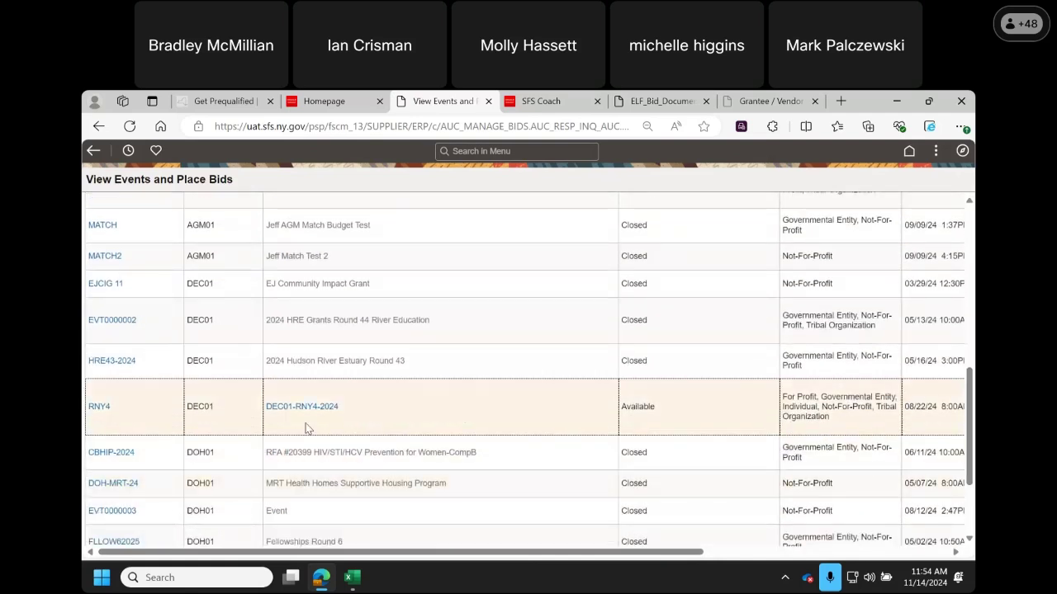
{"action": "left_click", "coordinate": [98, 407]}
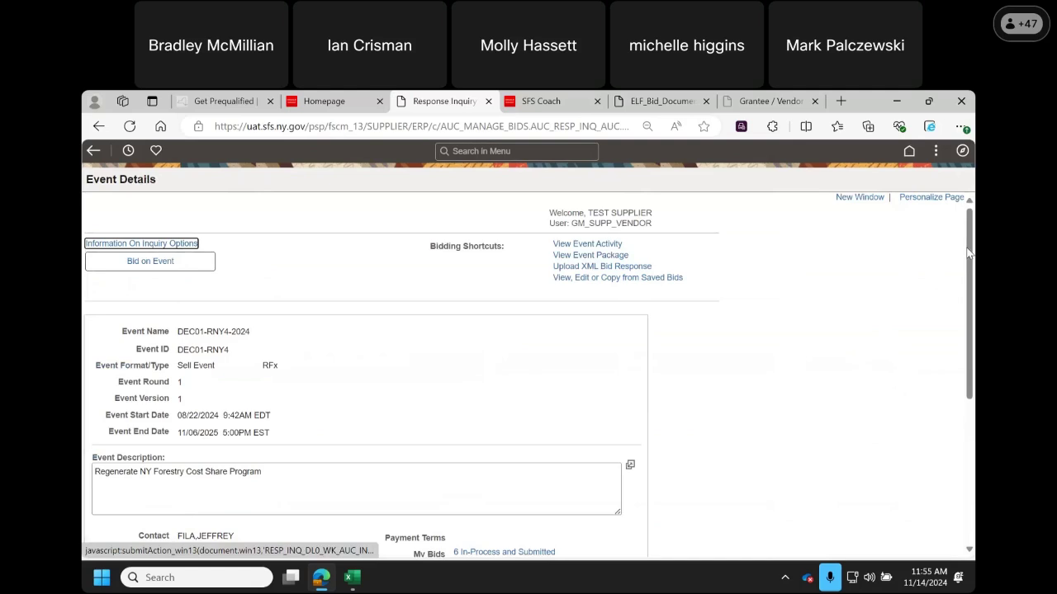
- Open the event's in-process and submitted bids and view the newly posted bid with ID 6
{"action": "scroll", "coordinate": [941, 363], "scroll_direction": "down", "scroll_amount": 3}
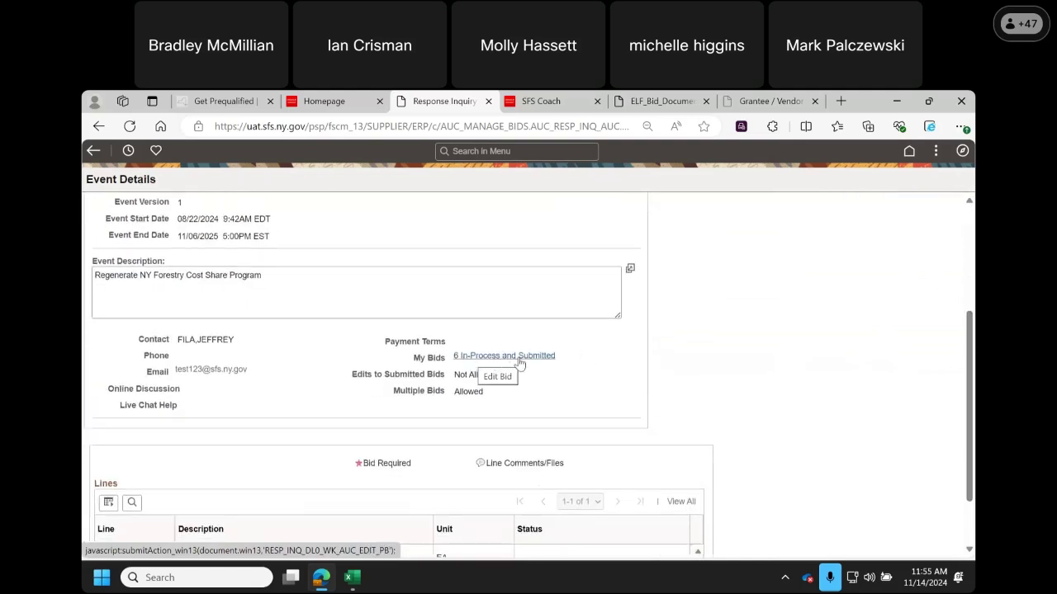
{"action": "left_click", "coordinate": [492, 360]}
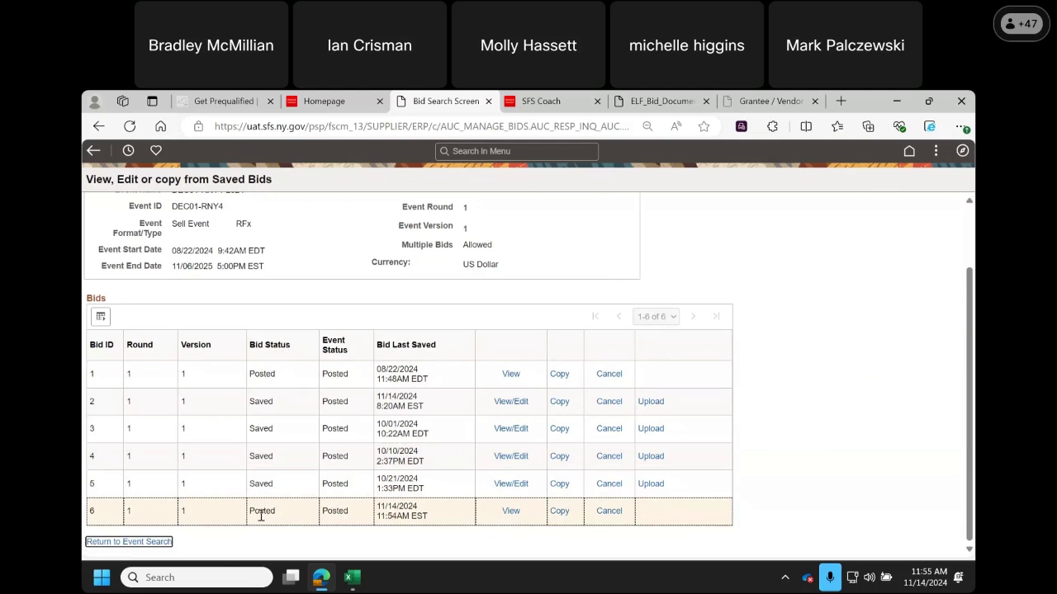
{"action": "left_click", "coordinate": [511, 512]}
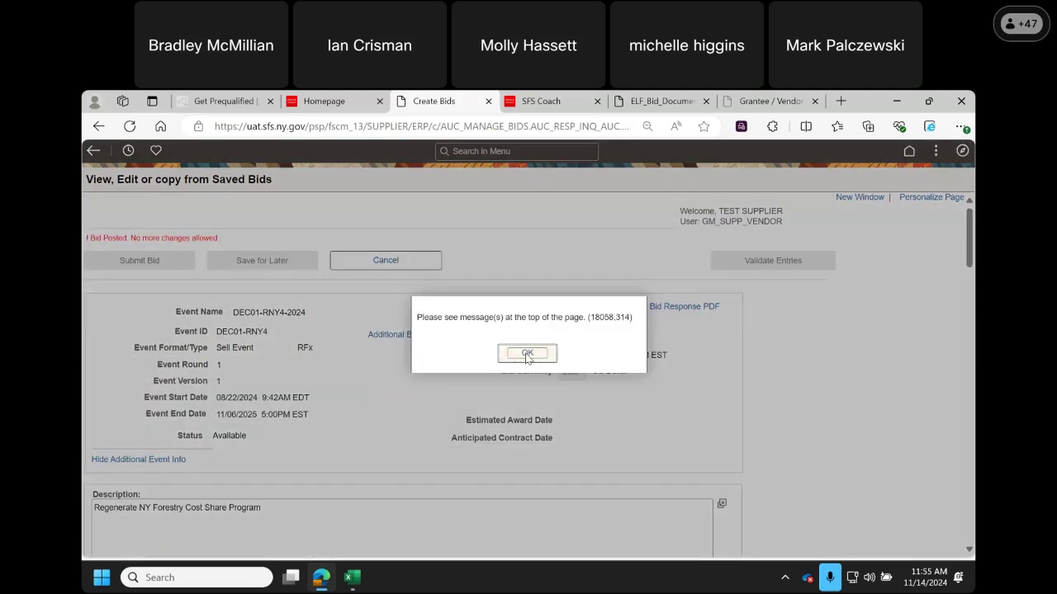
{"action": "left_click", "coordinate": [527, 354]}
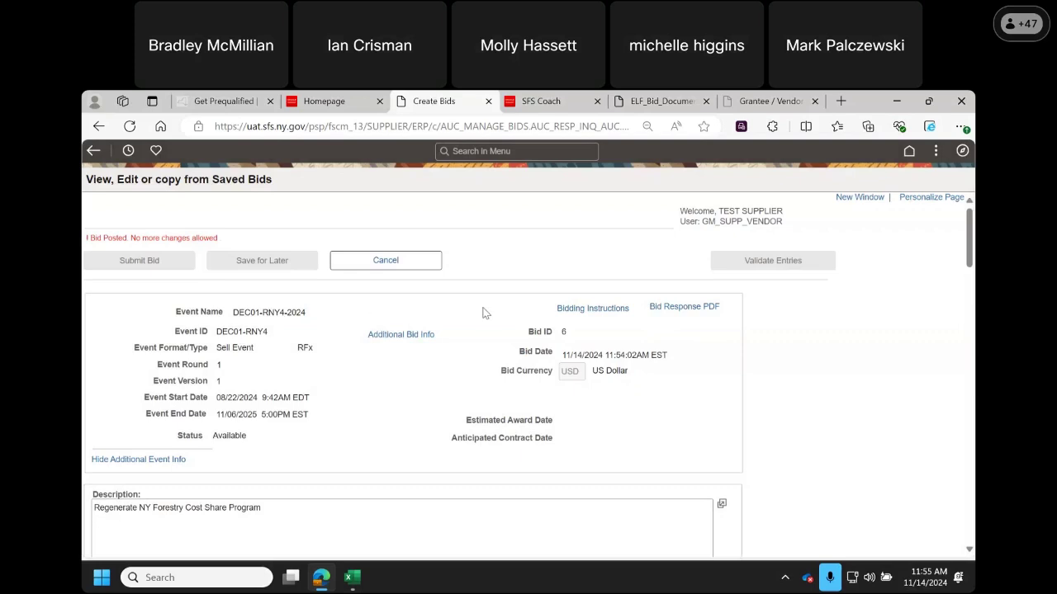
- Generate the Bid Response PDF for the posted bid and open it from the blocked pop-up's link
{"action": "left_click", "coordinate": [684, 307]}
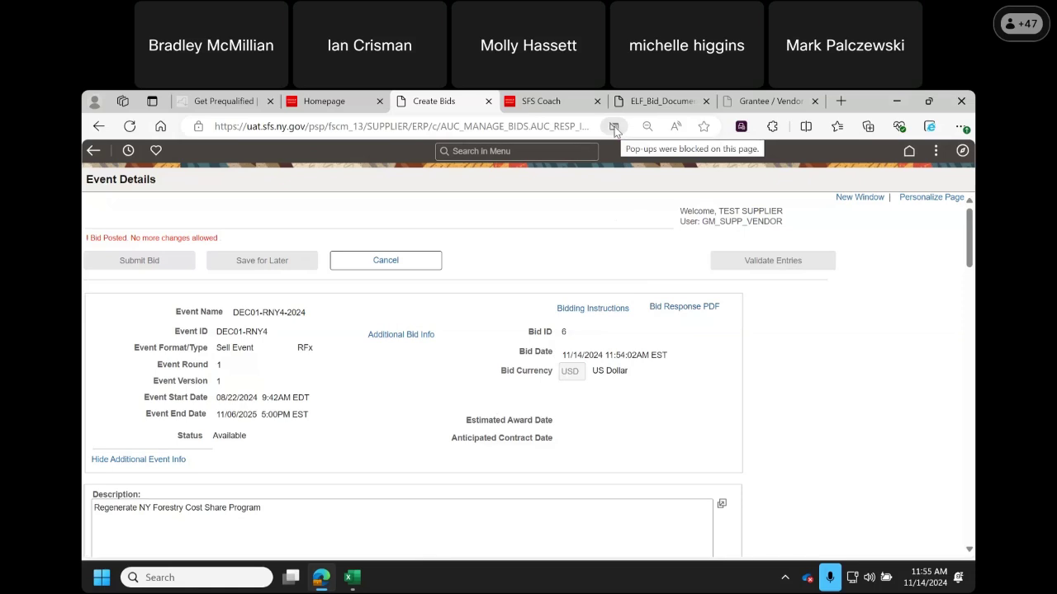
{"action": "left_click", "coordinate": [614, 128]}
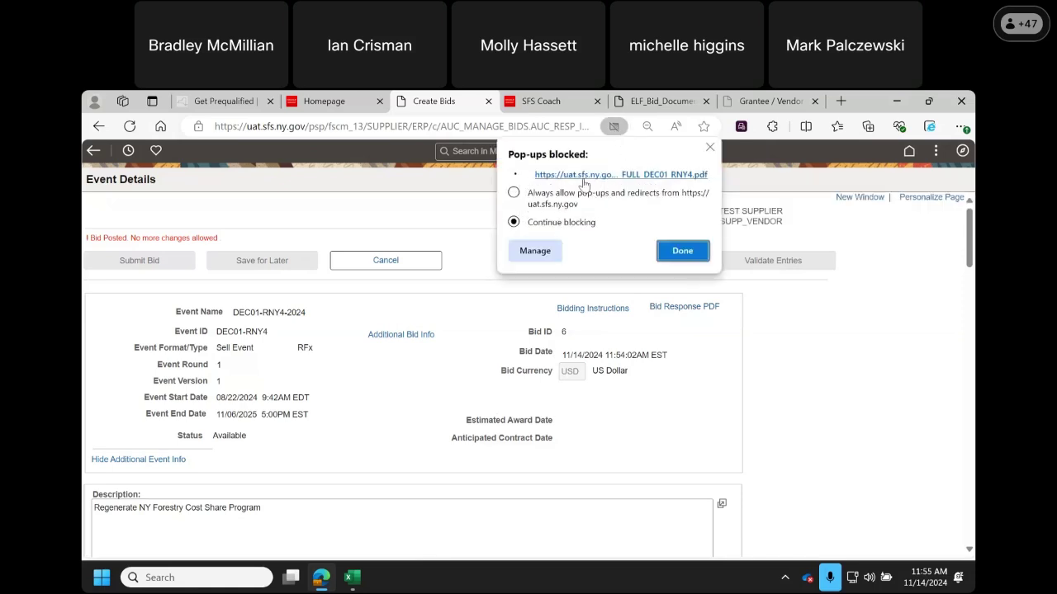
{"action": "left_click", "coordinate": [585, 175]}
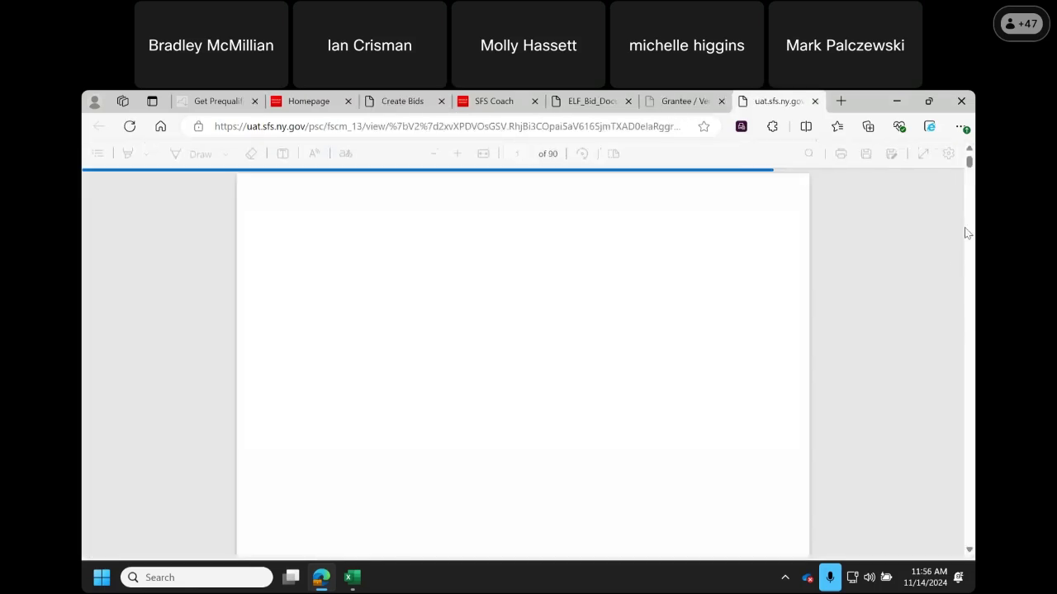
{"action": "scroll", "coordinate": [970, 168], "scroll_direction": "down", "scroll_amount": 2}
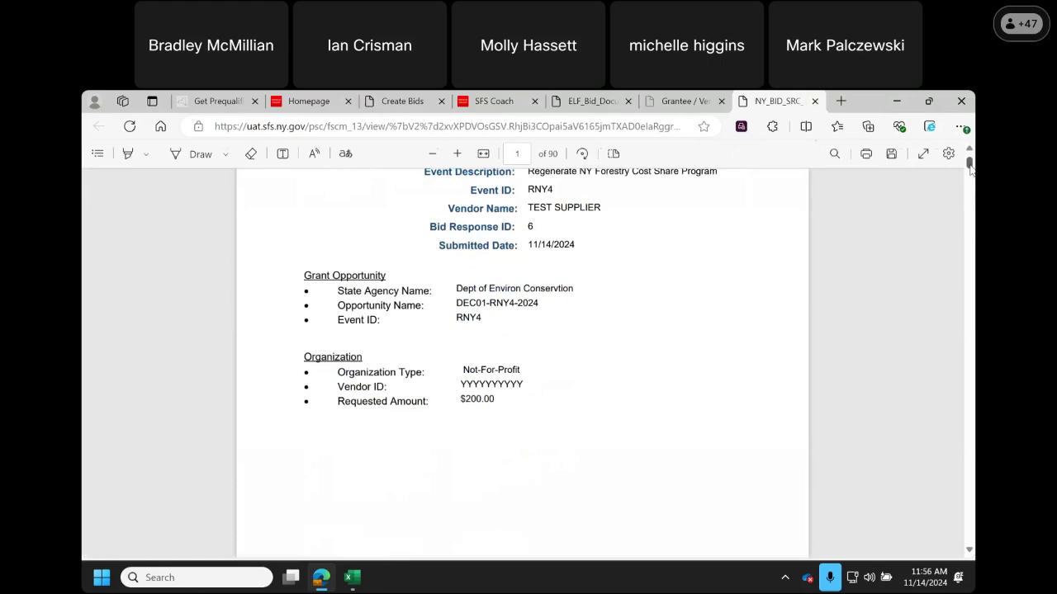